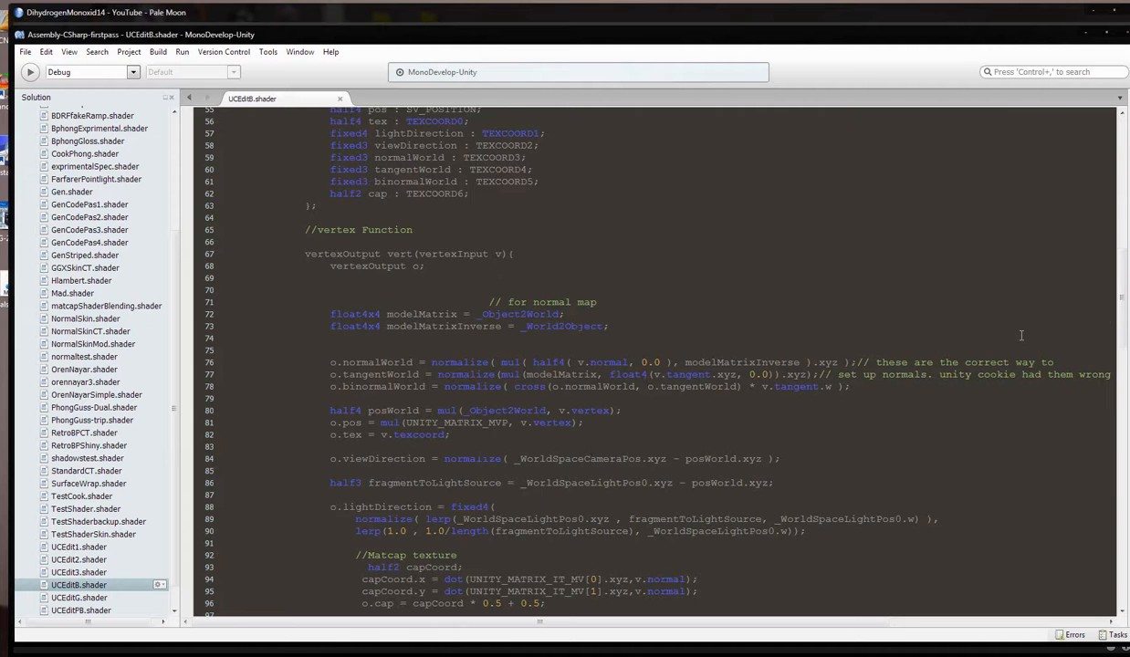
Review UCEditB.shader from the vertex function through the lighting calculations to the final return statement.
{"action": "scroll", "coordinate": [1021, 337], "scroll_direction": "down", "scroll_amount": 4}
{"action": "scroll", "coordinate": [1020, 336], "scroll_direction": "down", "scroll_amount": 2}
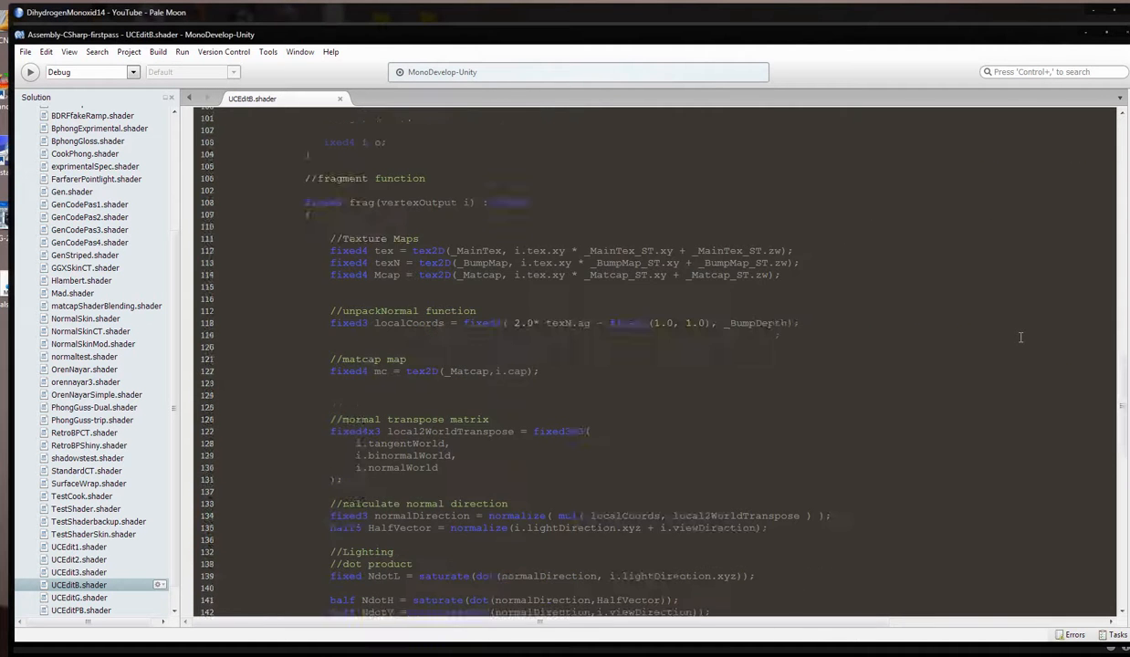
{"action": "scroll", "coordinate": [1020, 337], "scroll_direction": "down", "scroll_amount": 7}
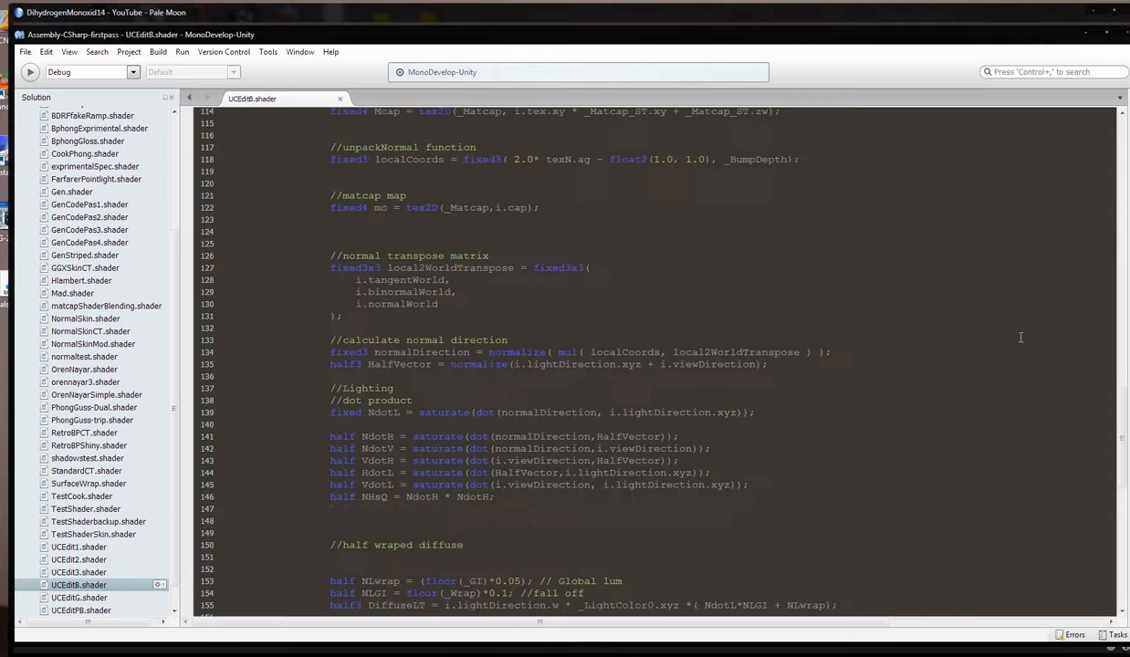
{"action": "scroll", "coordinate": [1020, 335], "scroll_direction": "down", "scroll_amount": 6}
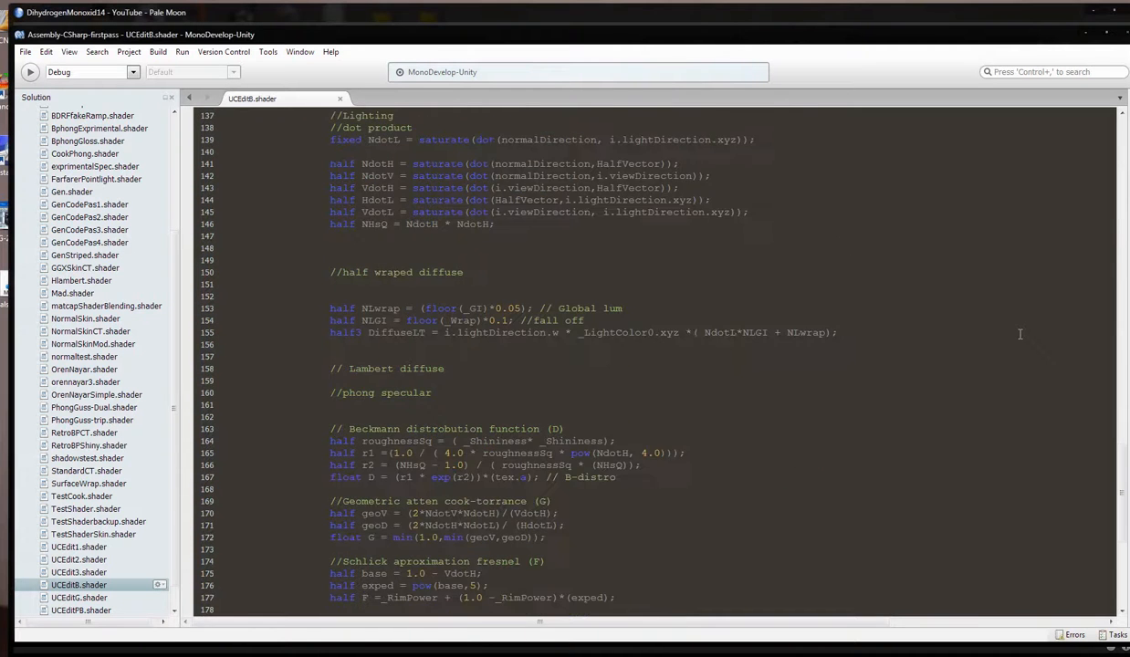
{"action": "scroll", "coordinate": [1020, 335], "scroll_direction": "down", "scroll_amount": 6}
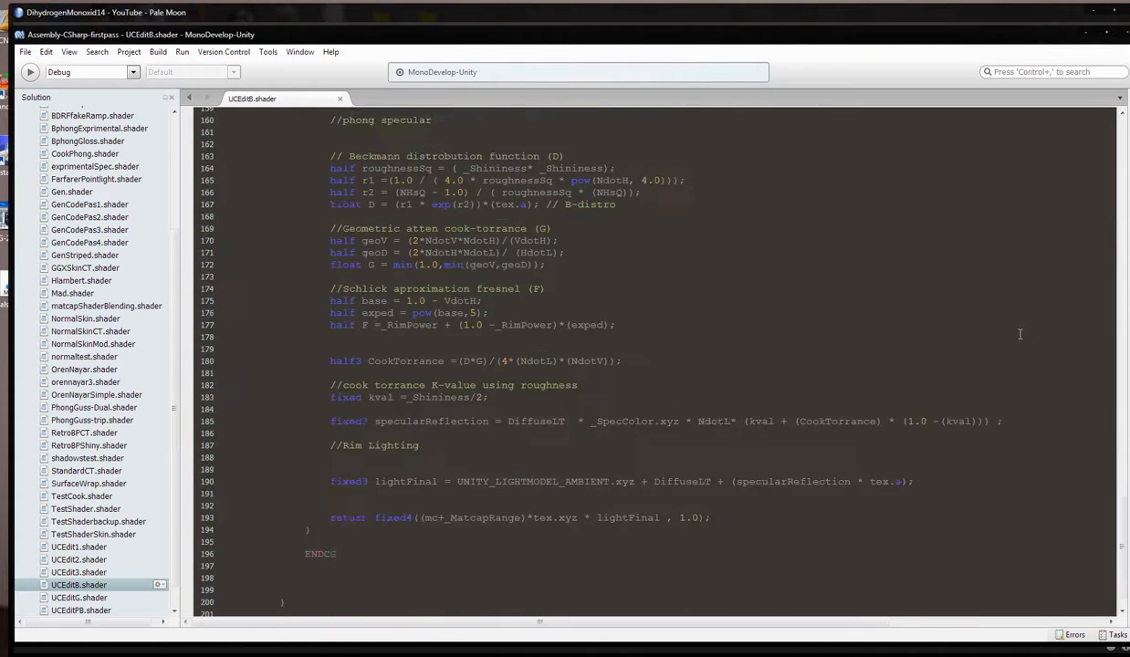
{"action": "scroll", "coordinate": [1022, 334], "scroll_direction": "down", "scroll_amount": 1}
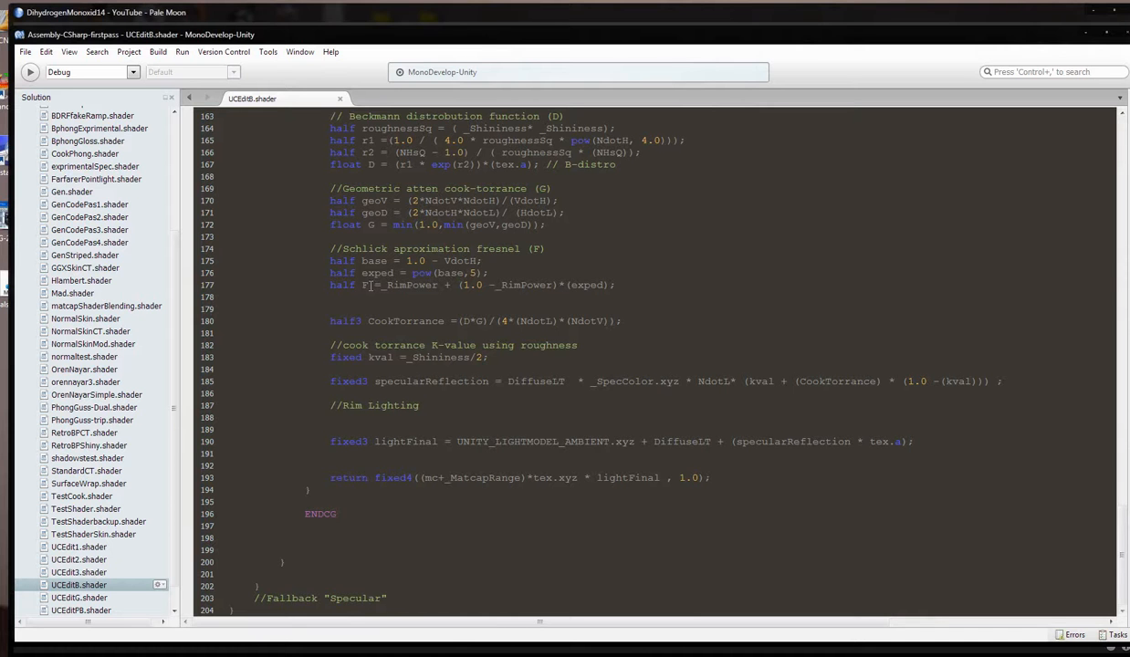
{"action": "left_click_drag", "start_coordinate": [525, 244], "coordinate": [470, 249]}
{"action": "left_click", "coordinate": [402, 451]}
{"action": "left_click_drag", "start_coordinate": [331, 417], "coordinate": [713, 478]}
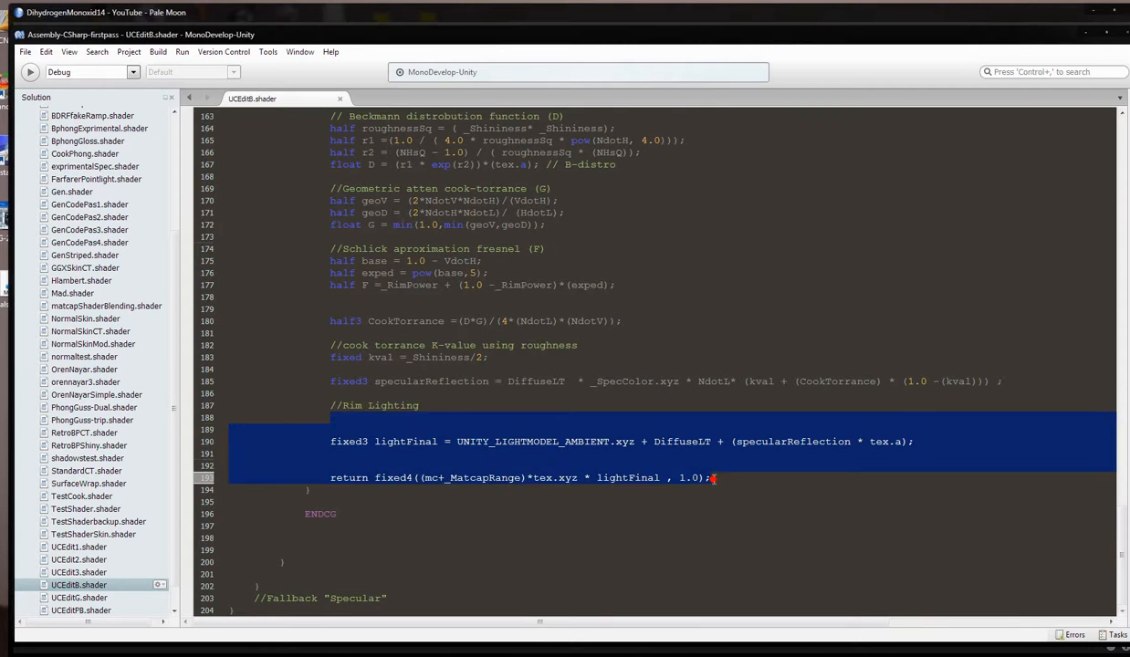
{"action": "left_click", "coordinate": [330, 465]}
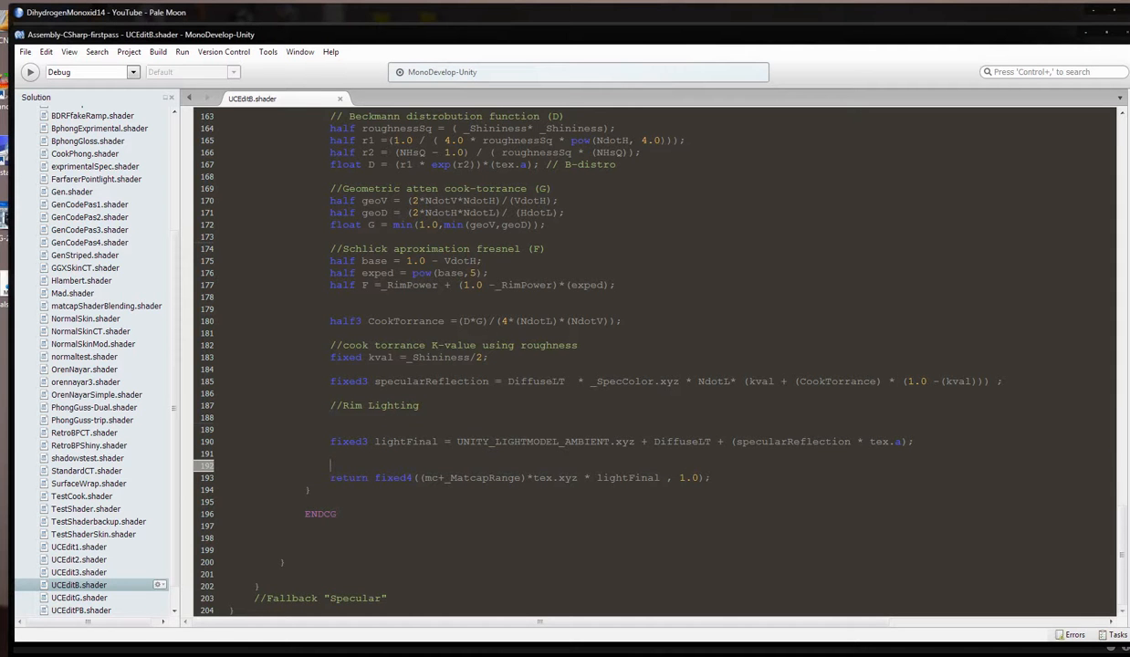
Compare the specularReflection and lightFinal lines with the final lighting code of StandardCT.shader in WordPad.
{"action": "left_click", "coordinate": [540, 382]}
{"action": "left_click", "coordinate": [708, 442]}
{"action": "left_click", "coordinate": [526, 381]}
{"action": "left_click", "coordinate": [704, 441]}
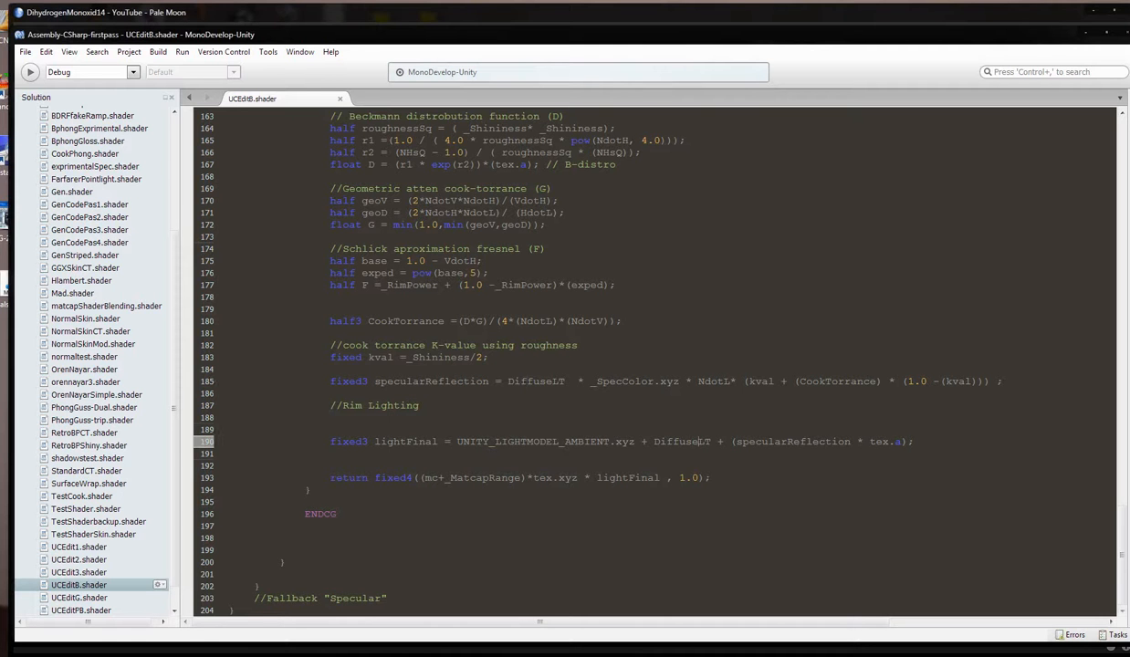
{"action": "key", "text": "alt+Tab"}
{"action": "scroll", "coordinate": [684, 536], "scroll_direction": "down", "scroll_amount": 1}
{"action": "left_click", "coordinate": [632, 461]}
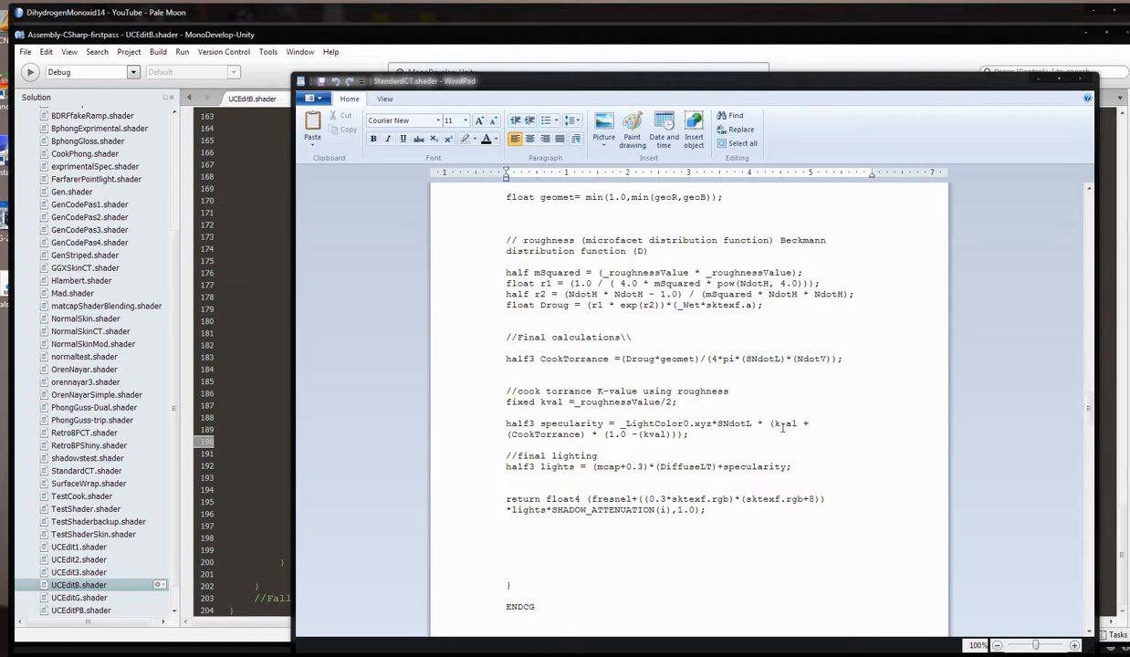
In MonoDevelop, remove the DiffuseLT multiplier from the specularReflection line of UCEditB.shader and save the file.
{"action": "left_click", "coordinate": [280, 441]}
{"action": "left_click_drag", "start_coordinate": [568, 381], "coordinate": [509, 382]}
{"action": "key", "text": "Delete"}
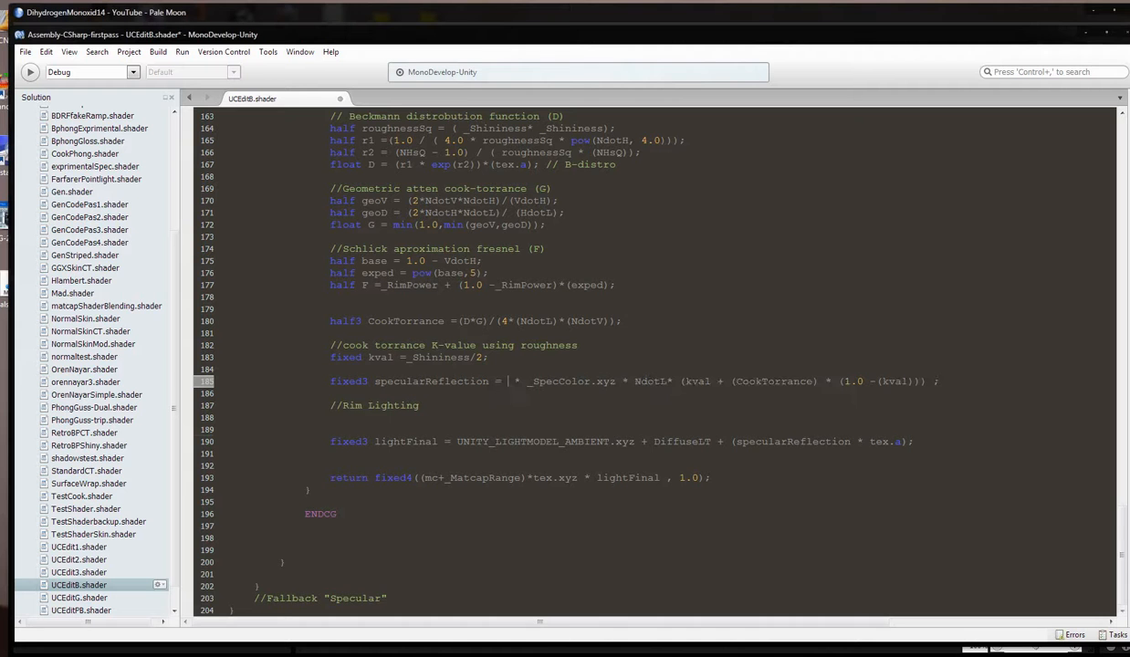
{"action": "left_click", "coordinate": [512, 382]}
{"action": "key", "text": "Delete"}
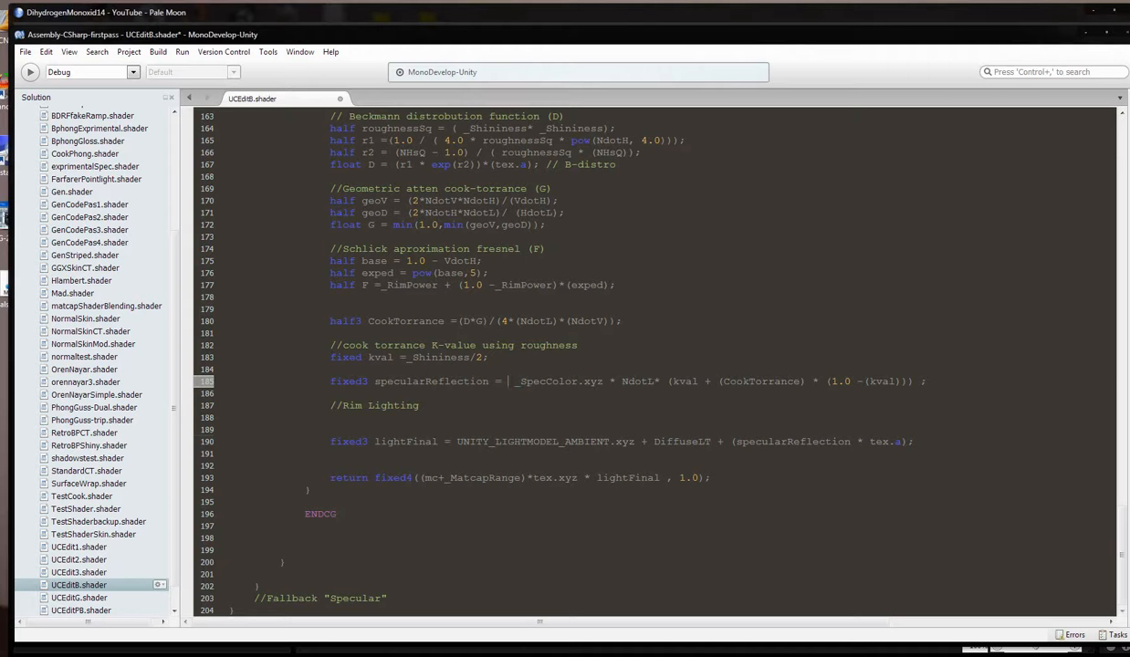
{"action": "left_click", "coordinate": [25, 52]}
{"action": "left_click", "coordinate": [36, 99]}
Switch to Unity and set RiptideFinal's Roughness to about 0.61, Ramp Strength 0.43, Global Lum 3.625 and Fall off 2.96.
{"action": "left_click", "coordinate": [164, 655]}
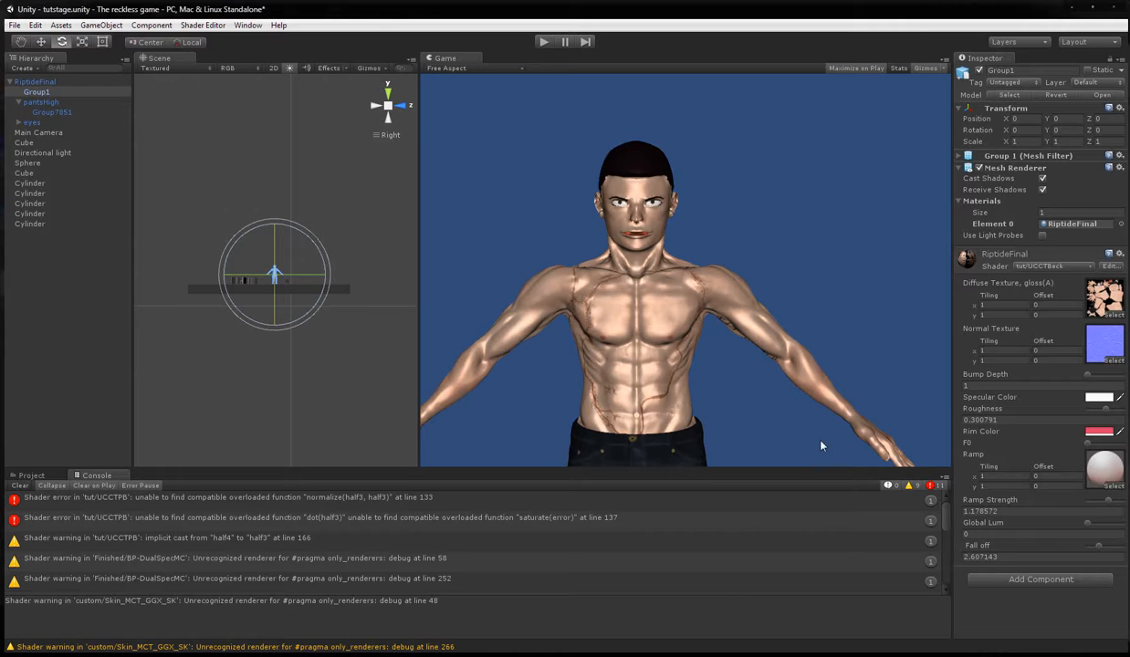
{"action": "mouse_move", "coordinate": [1108, 412]}
{"action": "left_mouse_down"}
{"action": "mouse_move", "coordinate": [1049, 408]}
{"action": "mouse_move", "coordinate": [1120, 413]}
{"action": "mouse_move", "coordinate": [949, 408]}
{"action": "mouse_move", "coordinate": [1124, 413]}
{"action": "mouse_move", "coordinate": [953, 407]}
{"action": "mouse_move", "coordinate": [1114, 410]}
{"action": "left_mouse_up"}
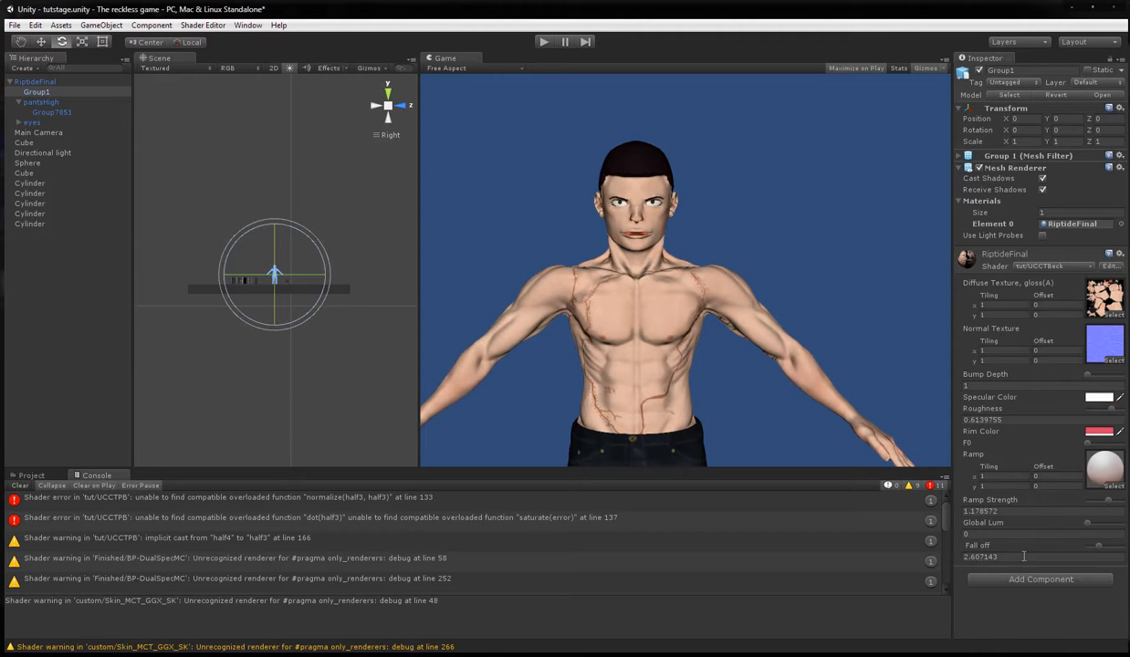
{"action": "mouse_move", "coordinate": [1098, 545]}
{"action": "left_mouse_down"}
{"action": "mouse_move", "coordinate": [1077, 549]}
{"action": "mouse_move", "coordinate": [1102, 548]}
{"action": "mouse_move", "coordinate": [1102, 526]}
{"action": "mouse_move", "coordinate": [1087, 525]}
{"action": "mouse_move", "coordinate": [1104, 523]}
{"action": "mouse_move", "coordinate": [1072, 498]}
{"action": "mouse_move", "coordinate": [1096, 507]}
{"action": "left_mouse_up"}
Inspect the shading on the character's back up close in the Scene view with pantsHigh selected, and reselect Group1.
{"action": "scroll", "coordinate": [255, 196], "scroll_direction": "up", "scroll_amount": 5}
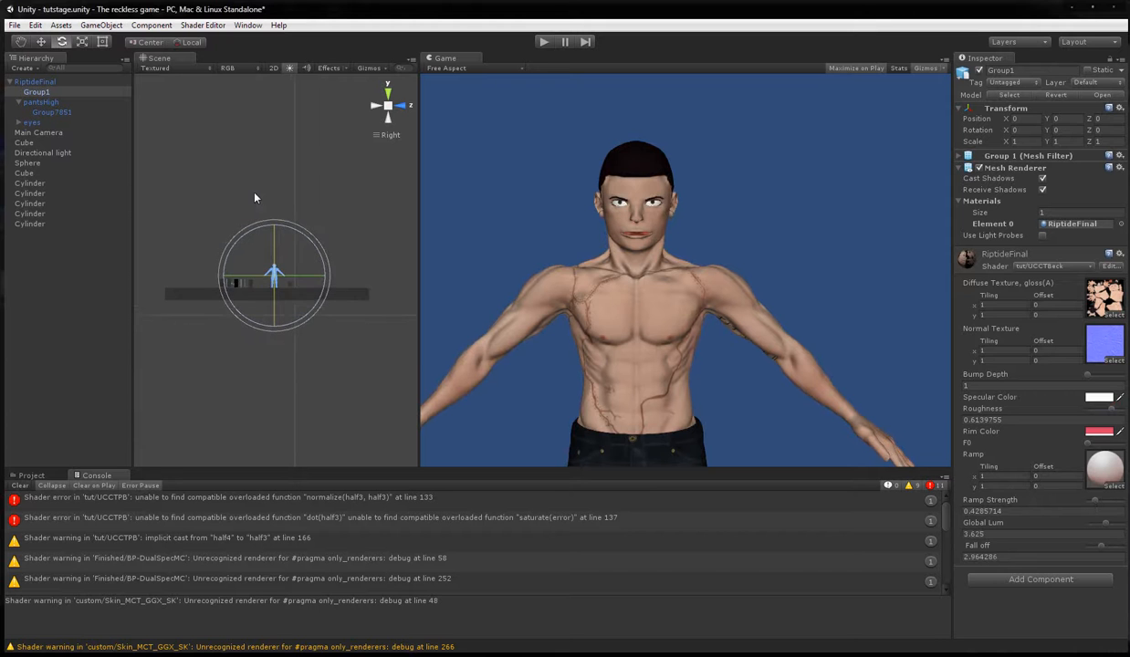
{"action": "scroll", "coordinate": [306, 215], "scroll_direction": "up", "scroll_amount": 5}
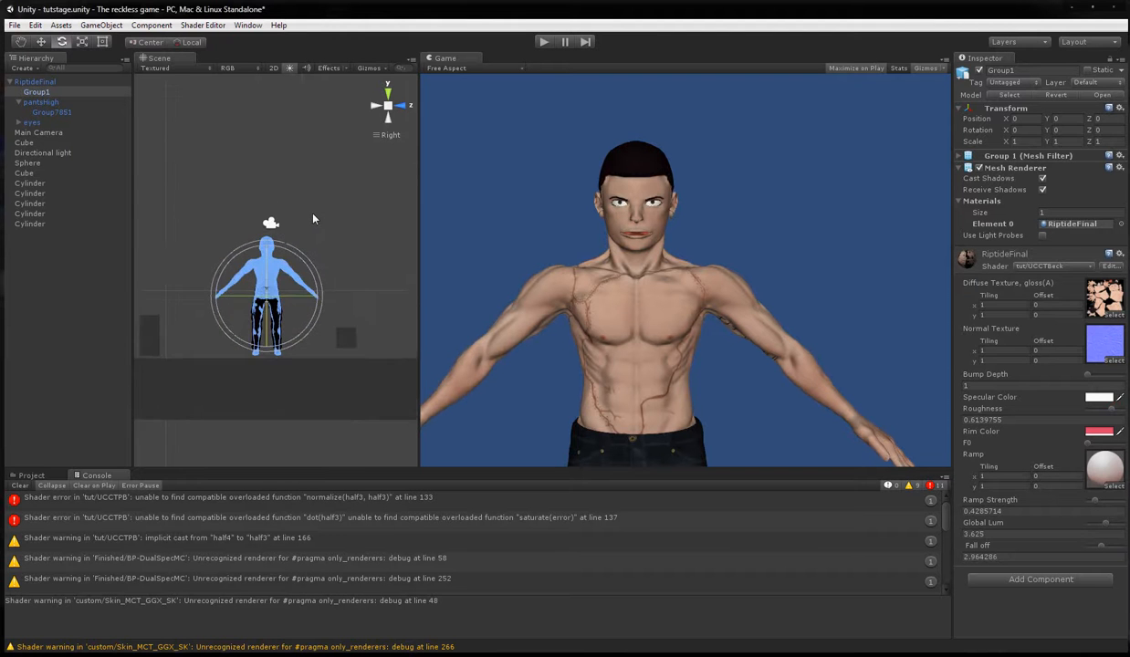
{"action": "scroll", "coordinate": [330, 218], "scroll_direction": "up", "scroll_amount": 2}
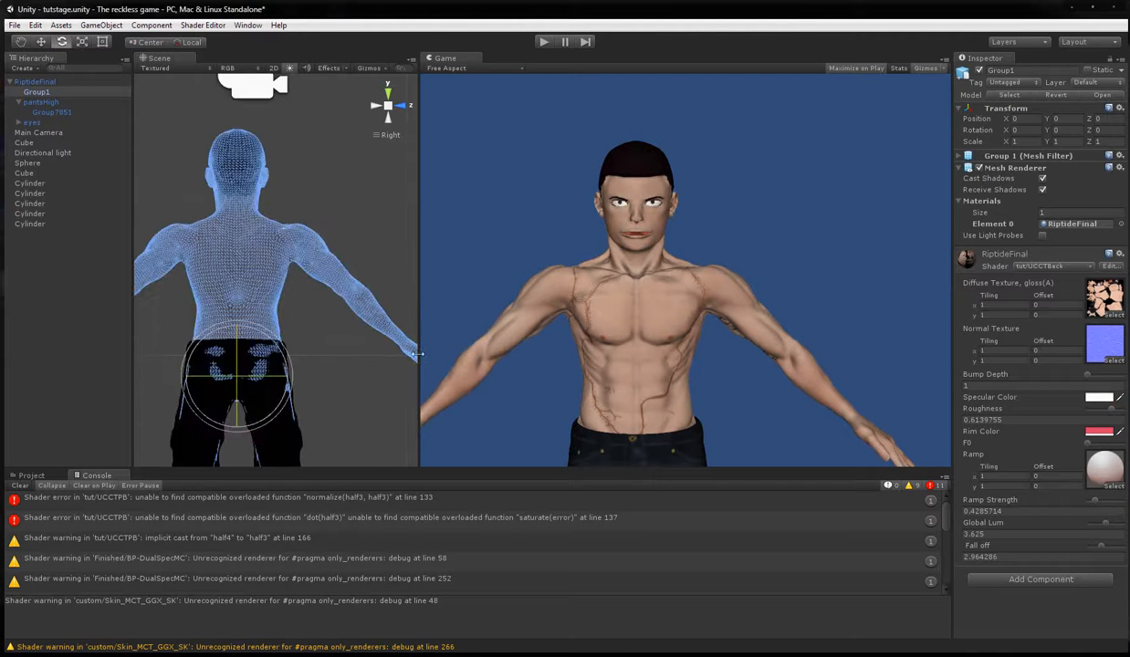
{"action": "left_click", "coordinate": [294, 443]}
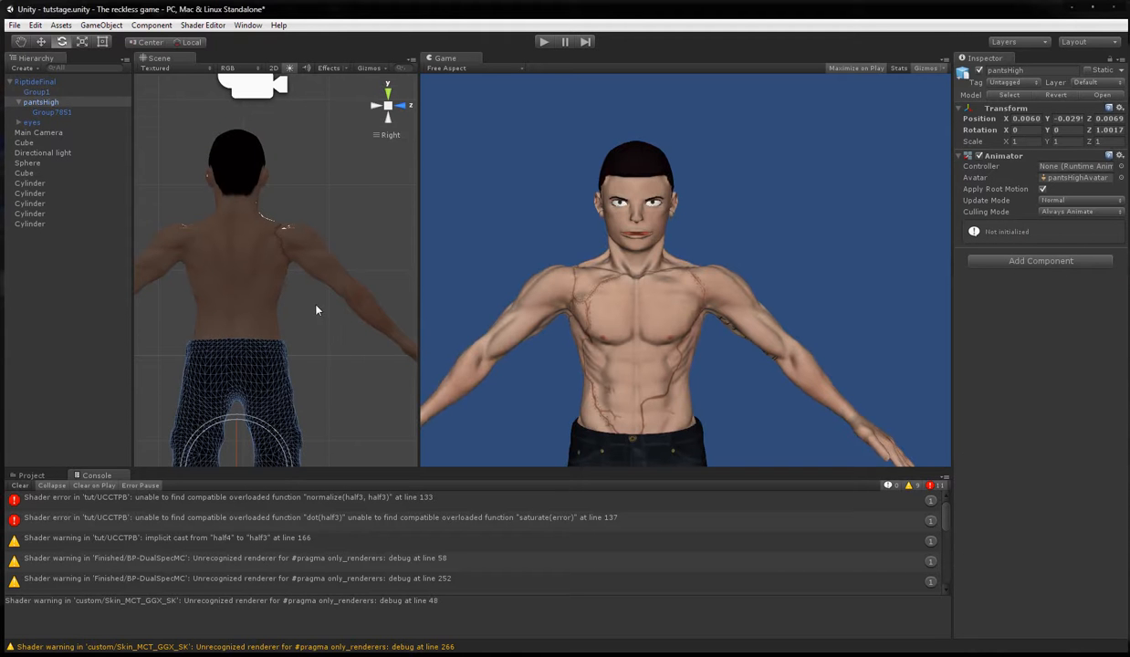
{"action": "left_click", "coordinate": [24, 42]}
{"action": "left_click_drag", "start_coordinate": [282, 298], "coordinate": [338, 302]}
{"action": "scroll", "coordinate": [320, 323], "scroll_direction": "up", "scroll_amount": 2}
{"action": "scroll", "coordinate": [321, 321], "scroll_direction": "up", "scroll_amount": 3}
{"action": "left_click", "coordinate": [37, 94]}
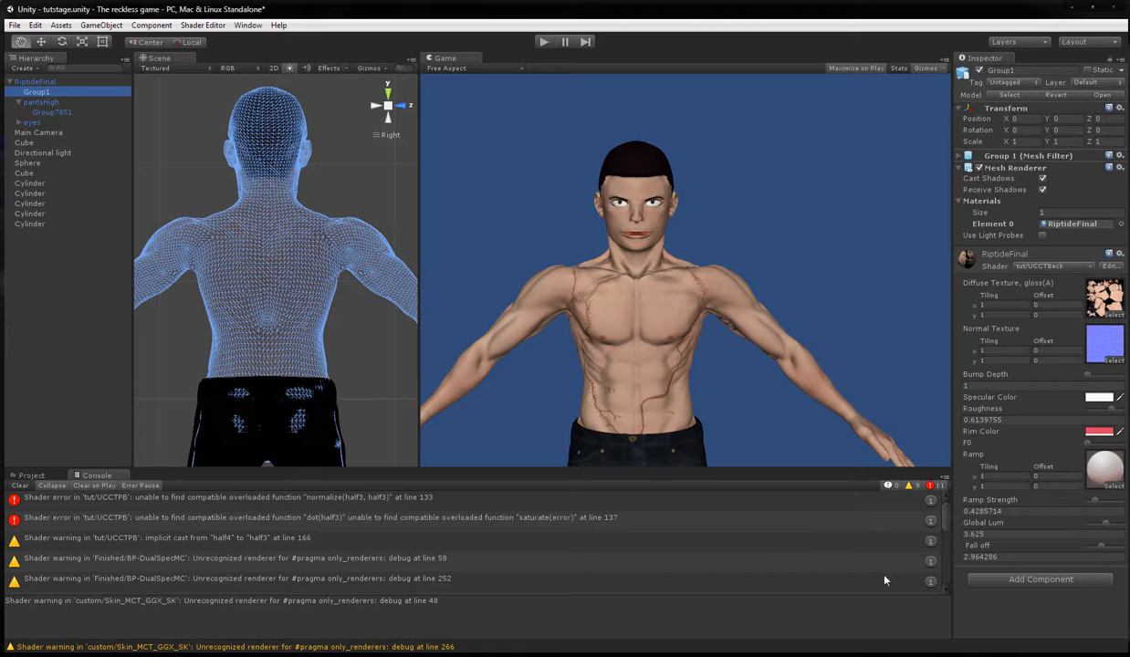
Switch to MonoDevelop, multiply the matcap term in the return statement by F, giving F*(mc+_MatcapRange), and save the shader.
{"action": "key", "text": "alt+Tab"}
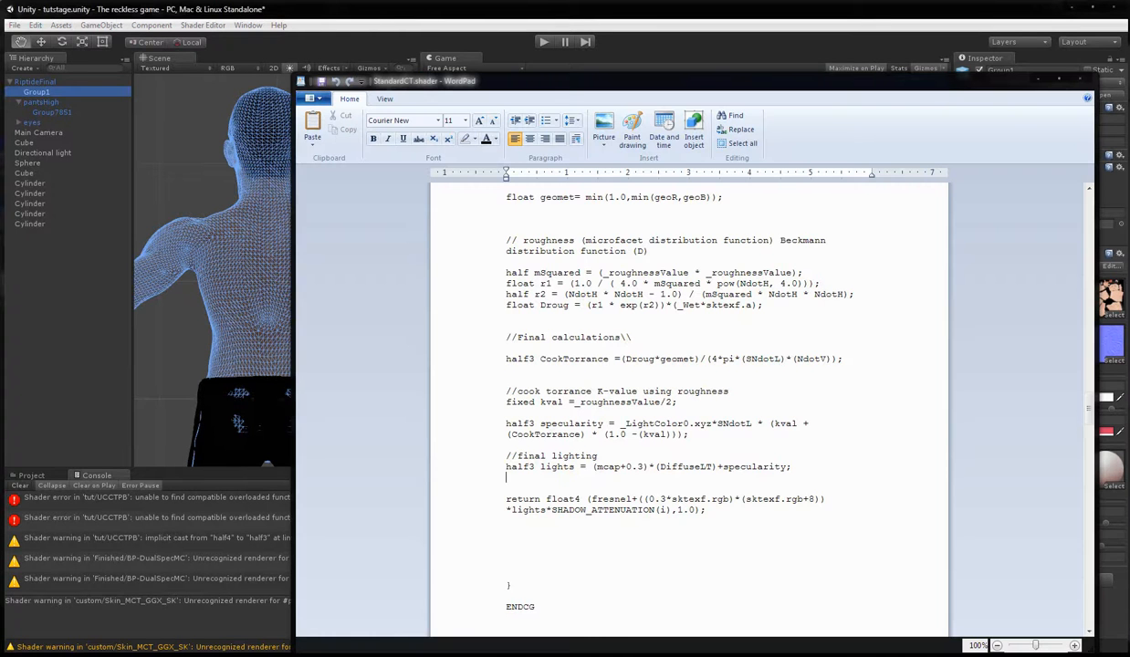
{"action": "key", "text": "alt+Tab"}
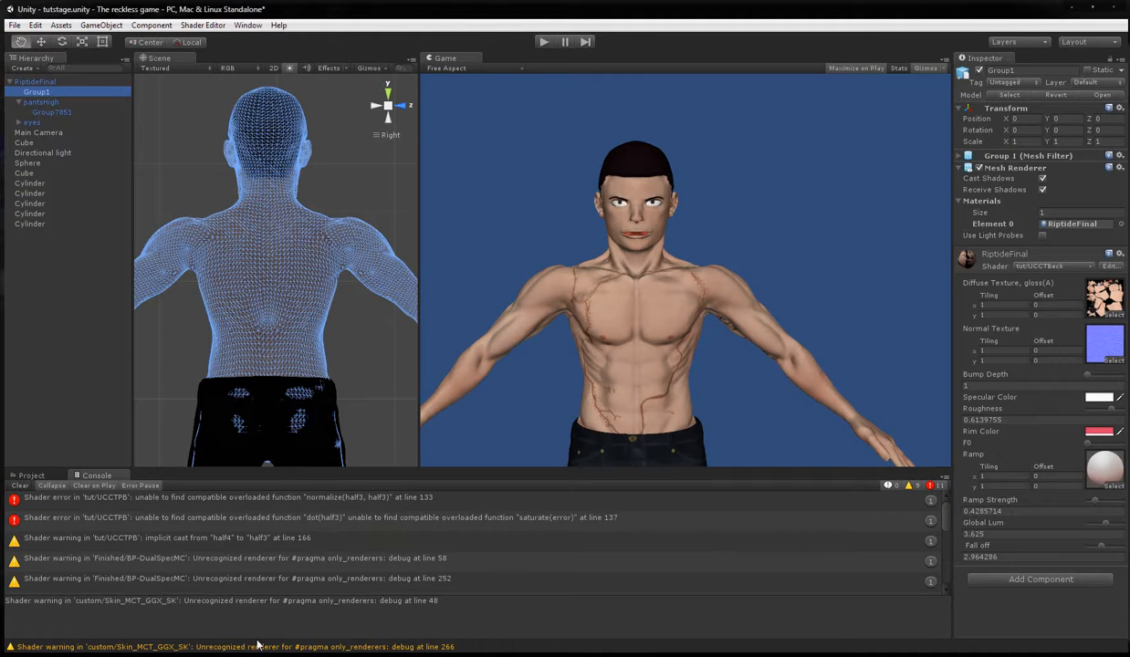
{"action": "key", "text": "alt+Tab"}
{"action": "left_click", "coordinate": [419, 480]}
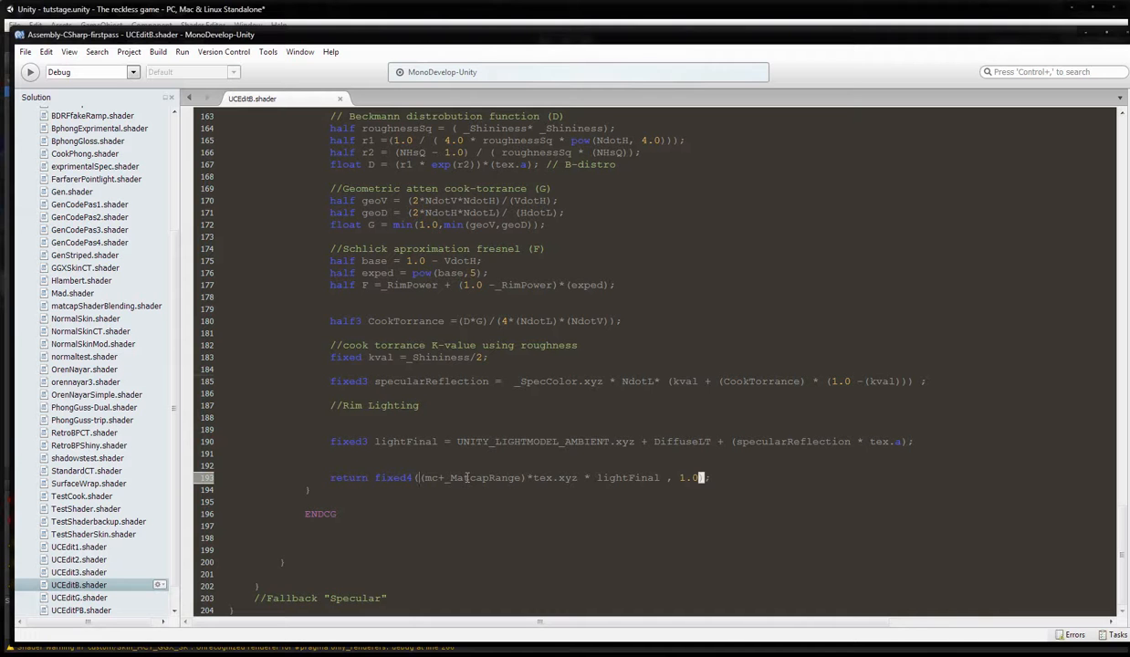
{"action": "type", "text": "F"}
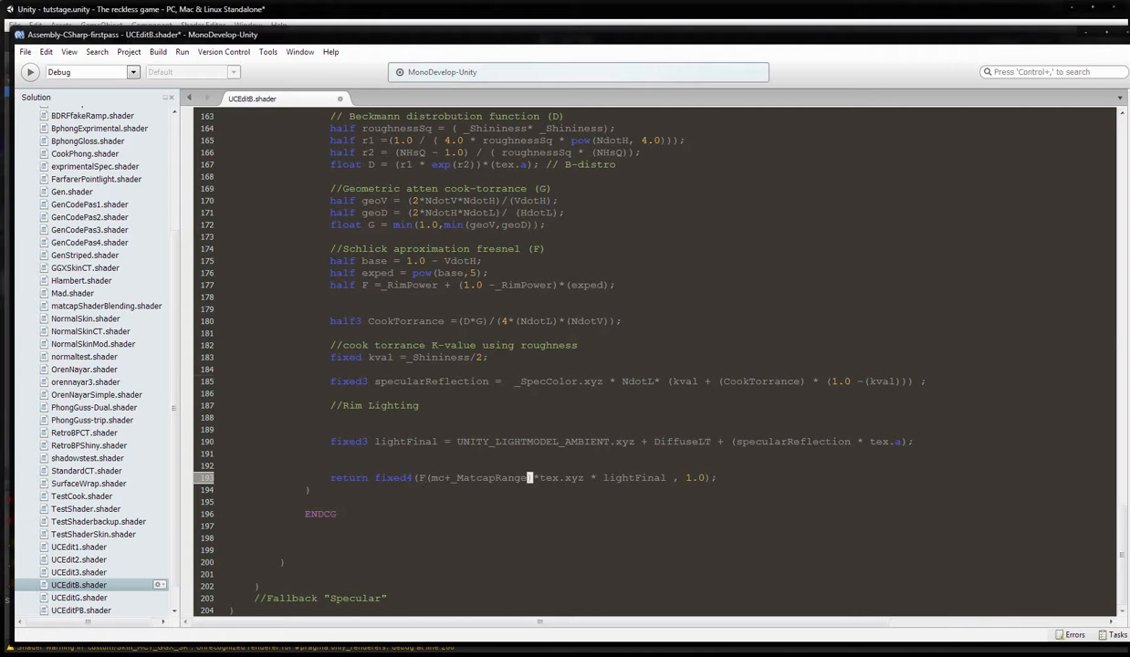
{"action": "type", "text": "*"}
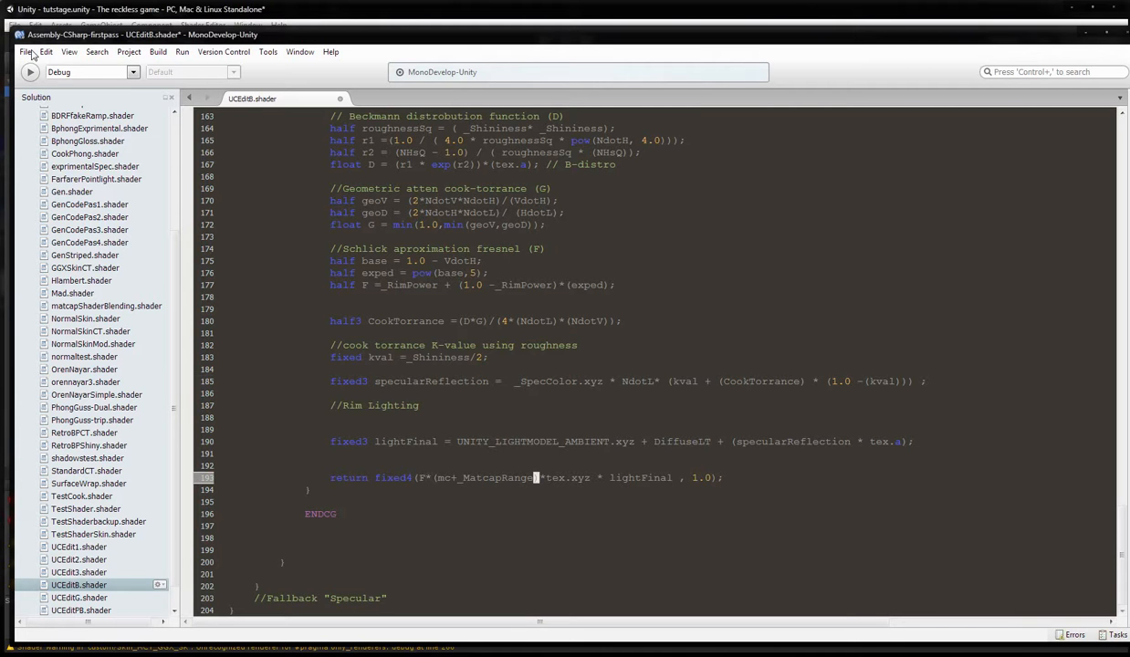
{"action": "left_click", "coordinate": [26, 52]}
{"action": "left_click", "coordinate": [43, 99]}
Switch to Unity, set the material's Fall off to about 3.32, and try F0 at maximum before settling slightly above its minimum.
{"action": "left_click", "coordinate": [265, 13]}
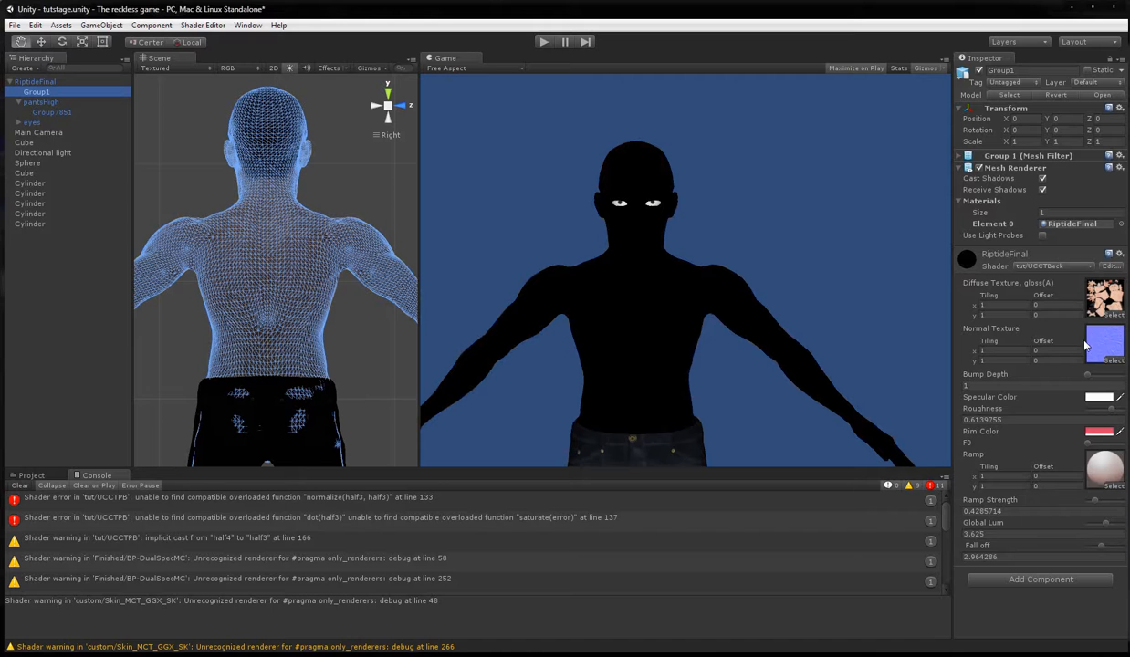
{"action": "left_click", "coordinate": [1068, 545]}
{"action": "left_click_drag", "start_coordinate": [1069, 548], "coordinate": [1104, 548]}
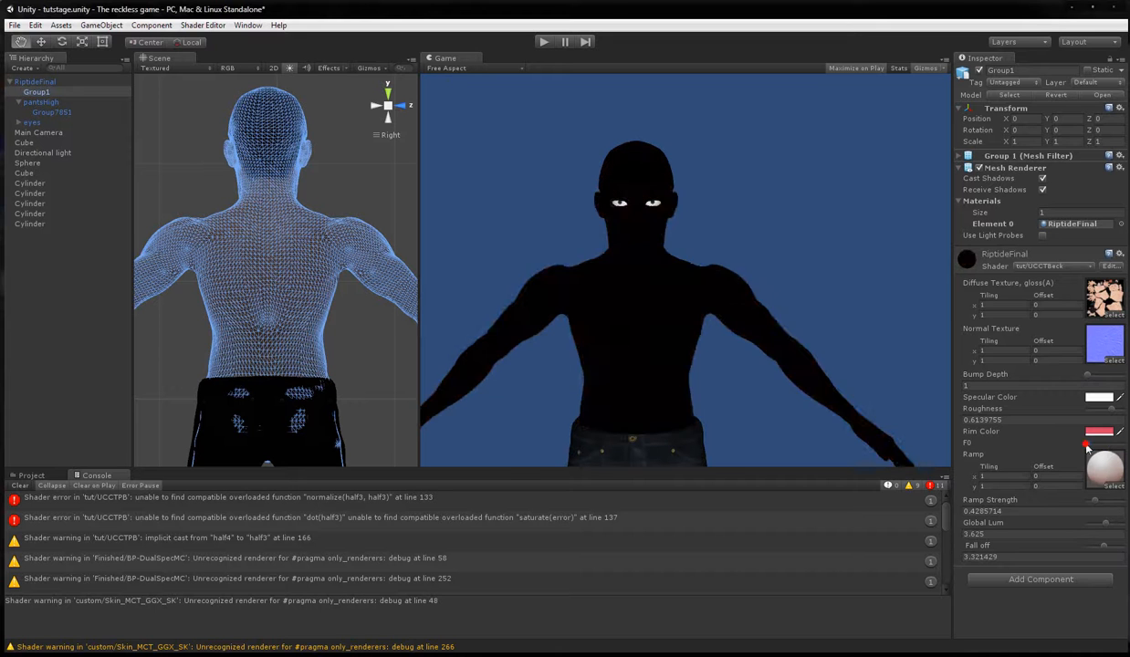
{"action": "mouse_move", "coordinate": [1128, 443]}
{"action": "left_mouse_down"}
{"action": "mouse_move", "coordinate": [1077, 442]}
{"action": "mouse_move", "coordinate": [1123, 444]}
{"action": "left_mouse_up"}
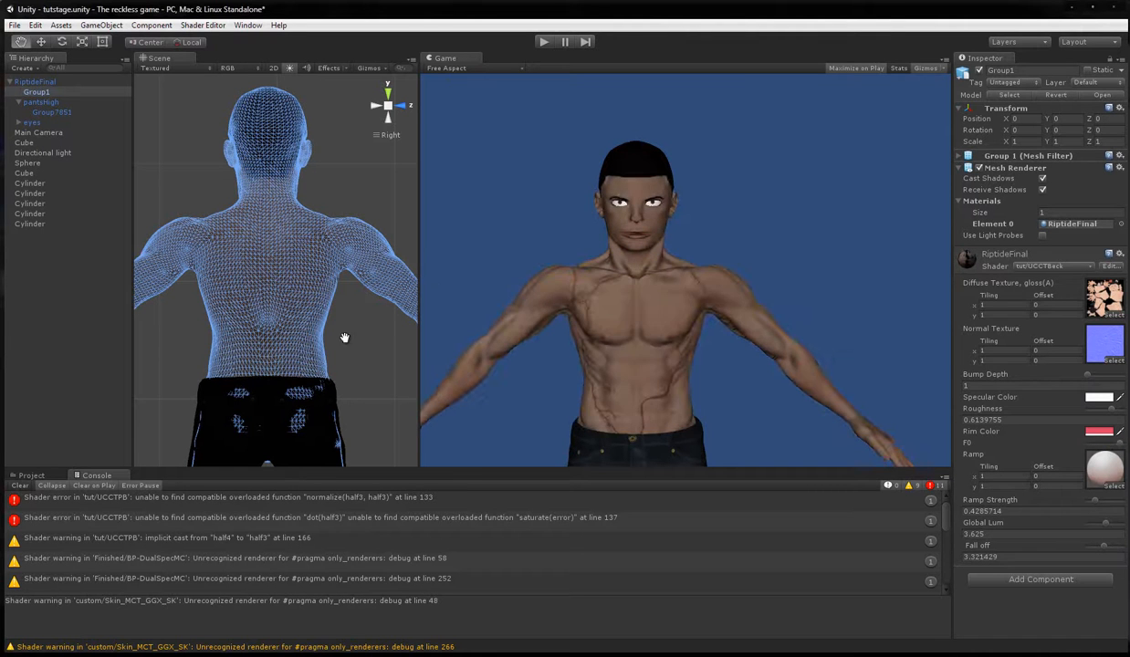
{"action": "mouse_move", "coordinate": [1081, 433]}
{"action": "left_mouse_down"}
{"action": "mouse_move", "coordinate": [1056, 434]}
{"action": "mouse_move", "coordinate": [1094, 443]}
{"action": "left_mouse_up"}
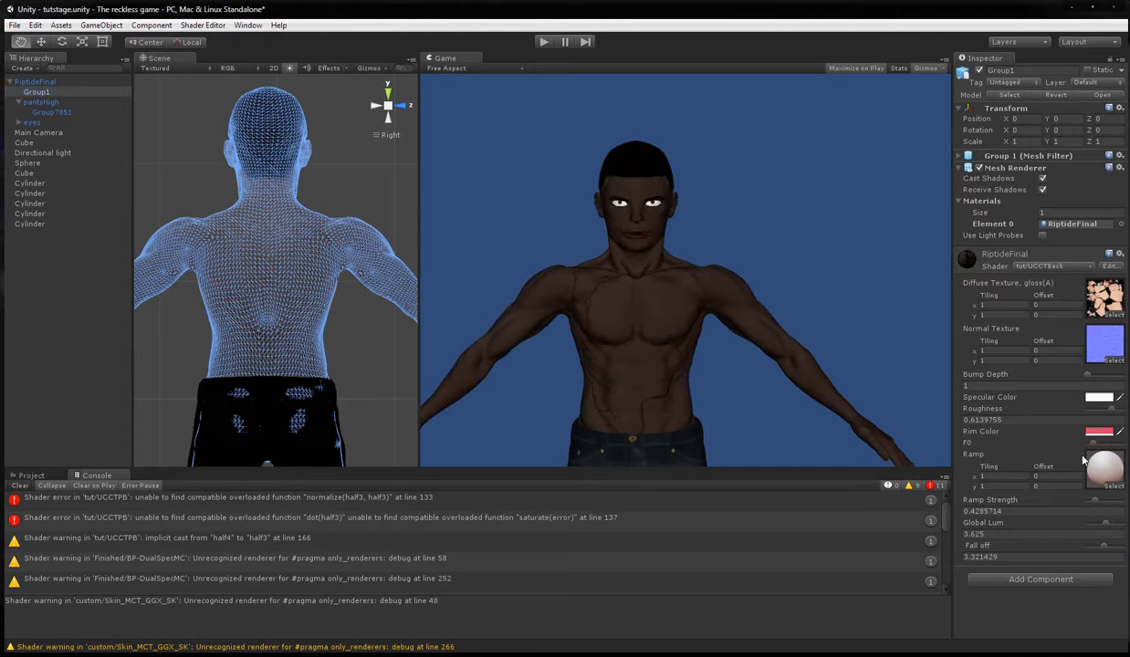
Select pantsHigh and examine the shading on the character's back at several distances in the Scene view.
{"action": "left_click", "coordinate": [42, 101]}
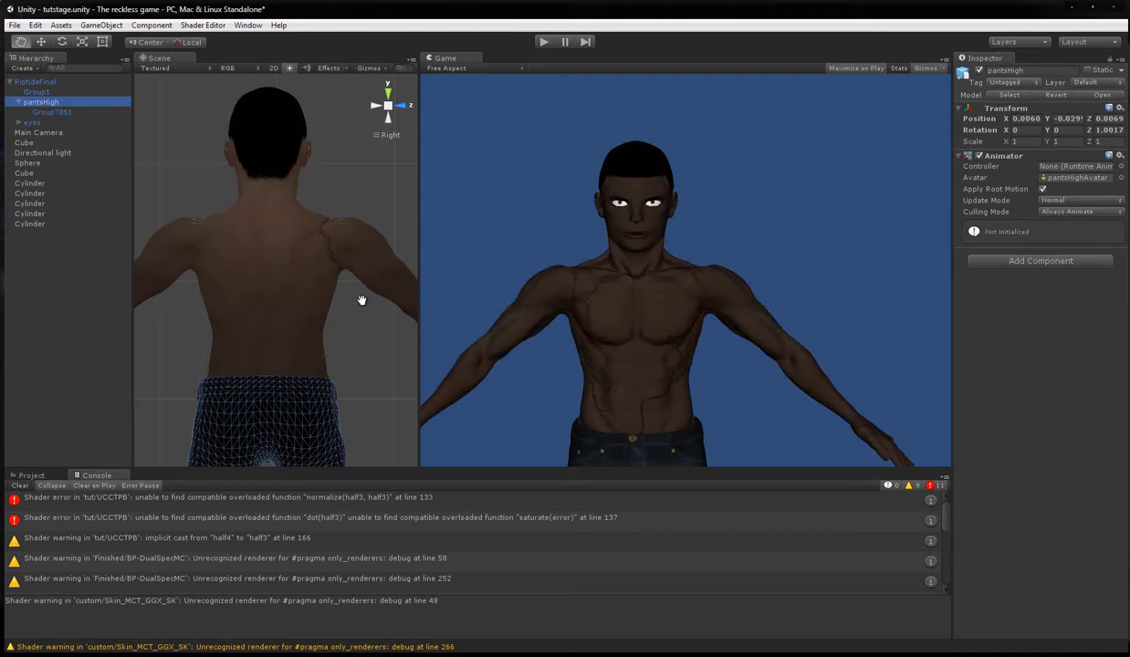
{"action": "scroll", "coordinate": [331, 278], "scroll_direction": "down", "scroll_amount": 2}
{"action": "scroll", "coordinate": [331, 278], "scroll_direction": "down", "scroll_amount": 4}
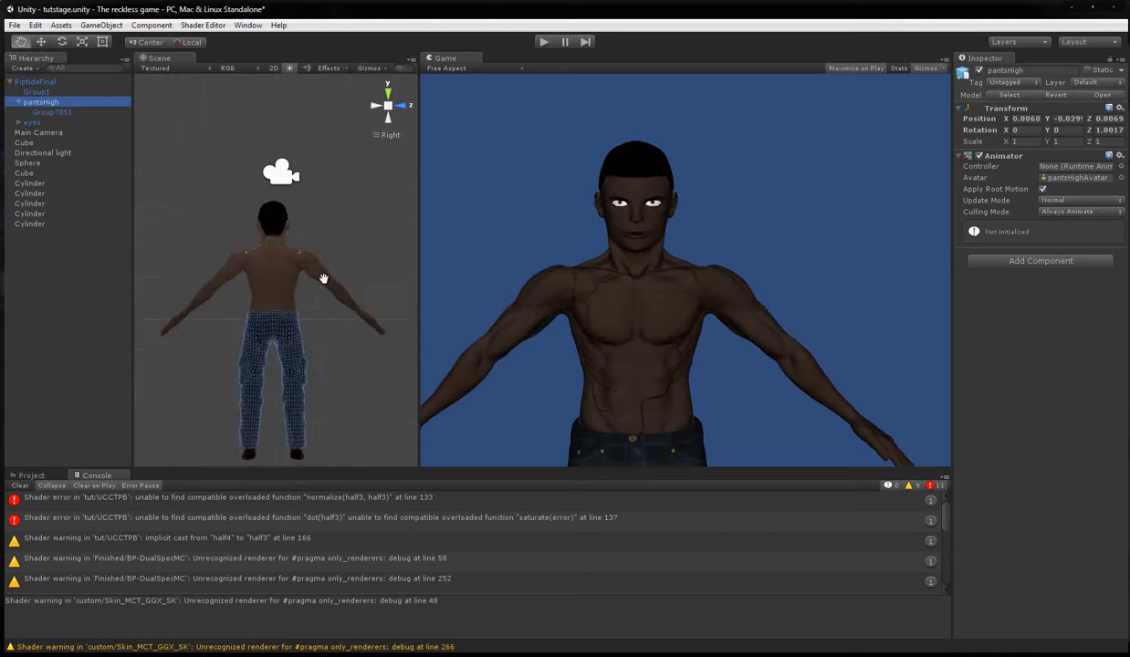
{"action": "scroll", "coordinate": [328, 280], "scroll_direction": "up", "scroll_amount": 5}
{"action": "scroll", "coordinate": [344, 280], "scroll_direction": "up", "scroll_amount": 2}
{"action": "scroll", "coordinate": [344, 281], "scroll_direction": "up", "scroll_amount": 5}
{"action": "scroll", "coordinate": [348, 278], "scroll_direction": "down", "scroll_amount": 4}
{"action": "scroll", "coordinate": [353, 279], "scroll_direction": "down", "scroll_amount": 5}
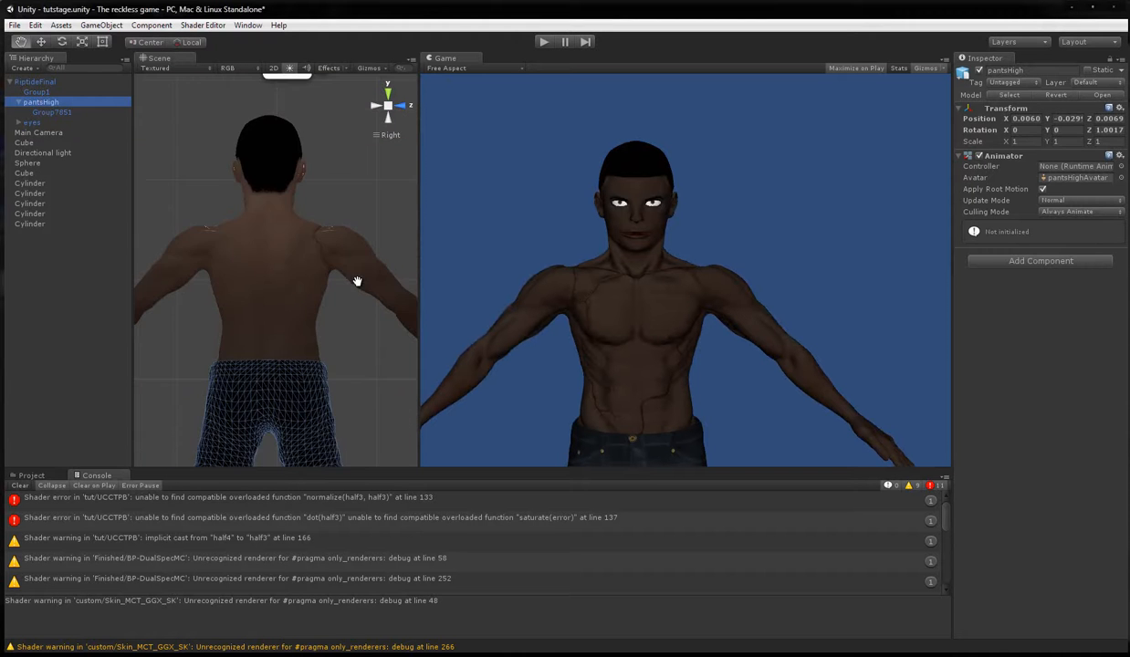
{"action": "scroll", "coordinate": [363, 279], "scroll_direction": "up", "scroll_amount": 7}
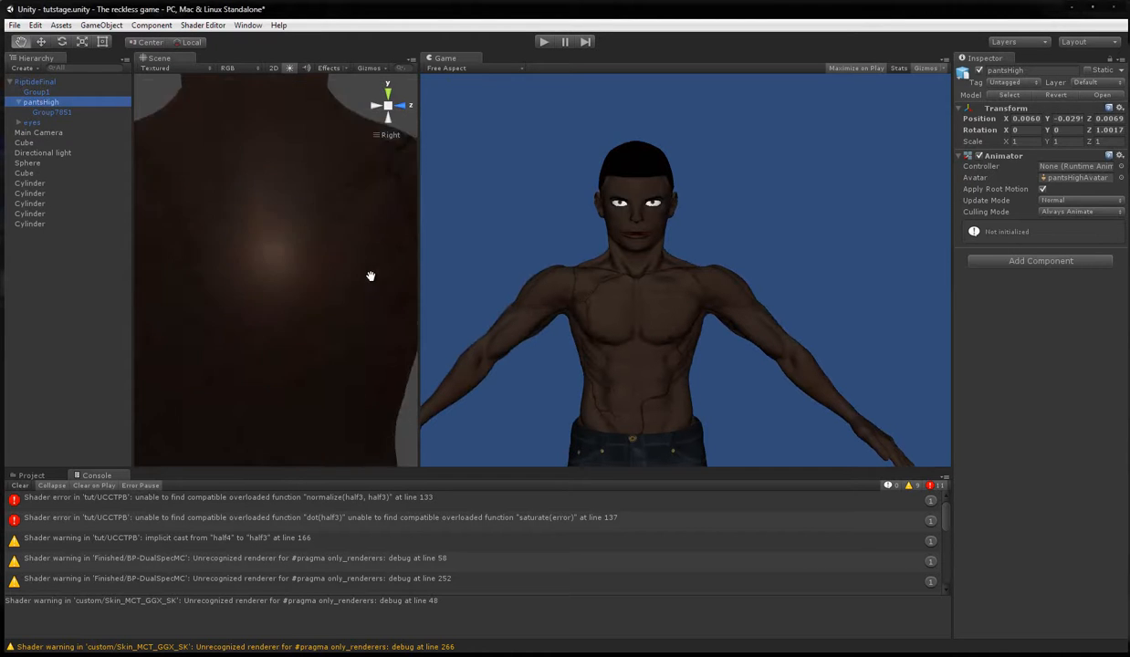
{"action": "scroll", "coordinate": [370, 275], "scroll_direction": "down", "scroll_amount": 6}
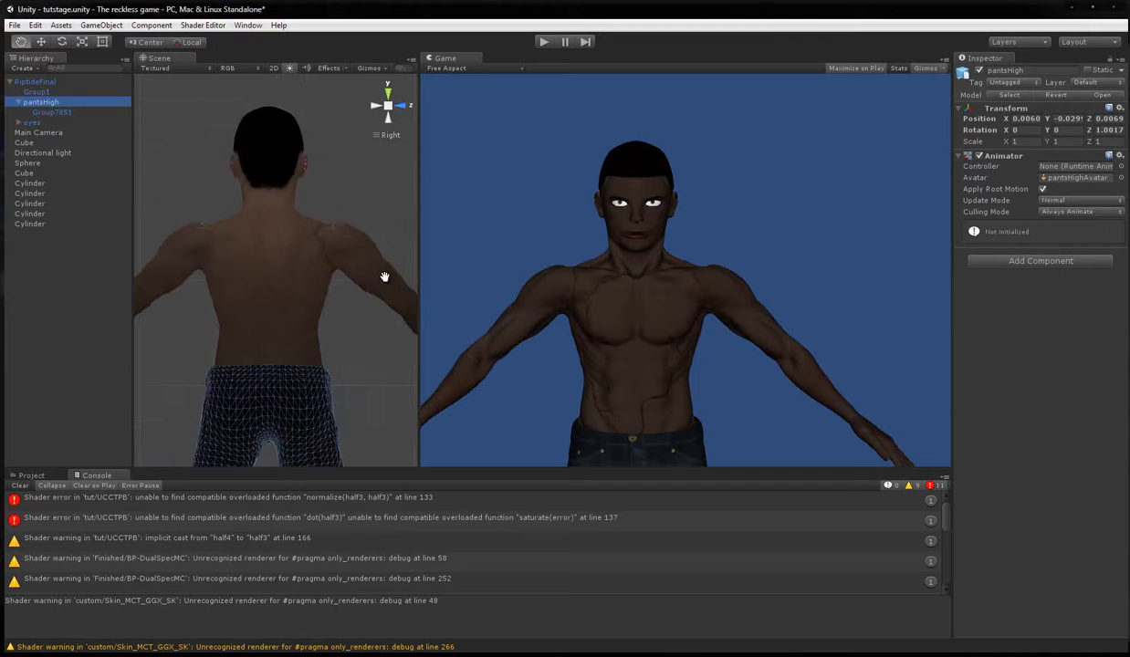
Select Group1 and set the RiptideFinal material's Roughness to about 0.28.
{"action": "left_click", "coordinate": [40, 91]}
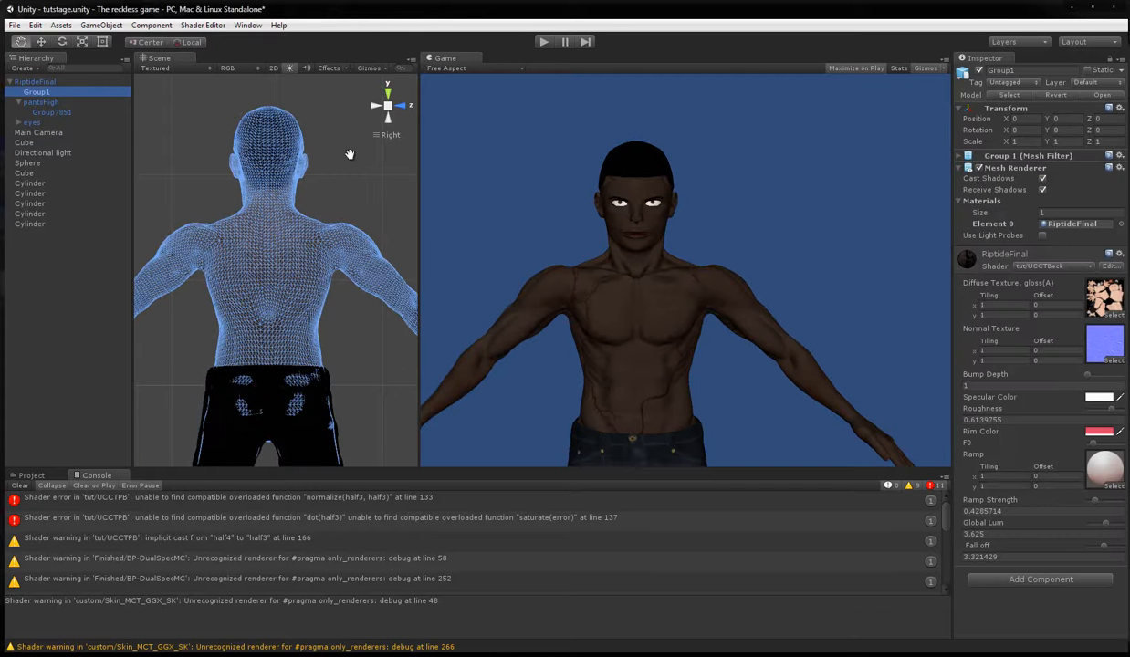
{"action": "left_click_drag", "start_coordinate": [1102, 410], "coordinate": [1105, 413]}
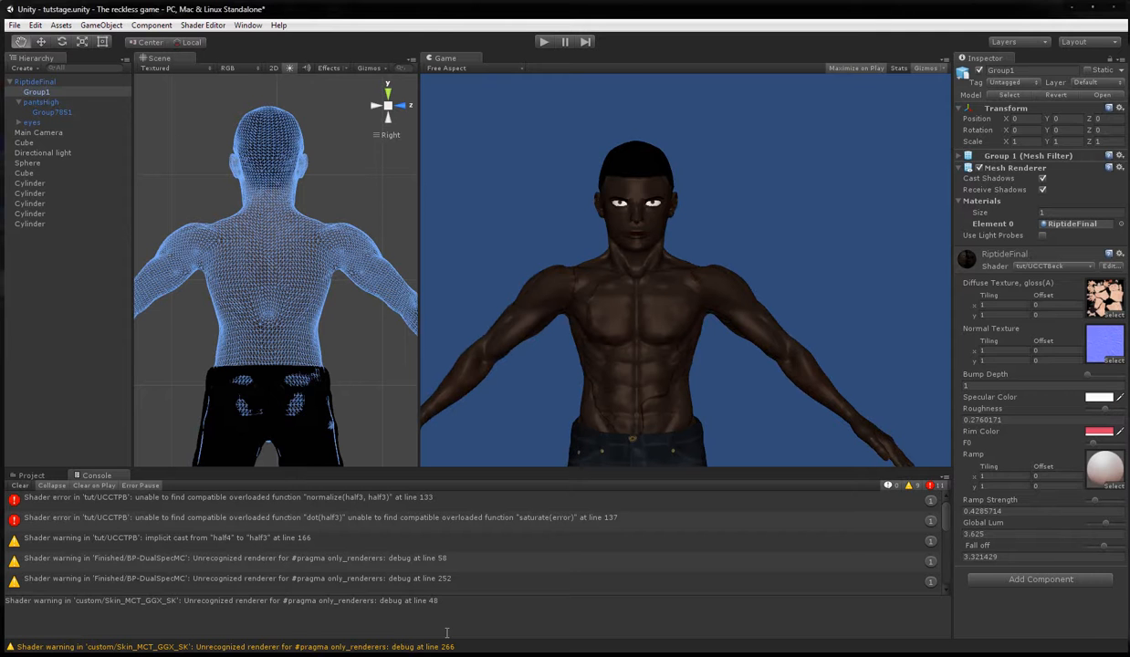
Switch to MonoDevelop, change the return statement to add F to the matcap term, giving F+(mc+_MatcapRange), and save the shader.
{"action": "left_click", "coordinate": [399, 654]}
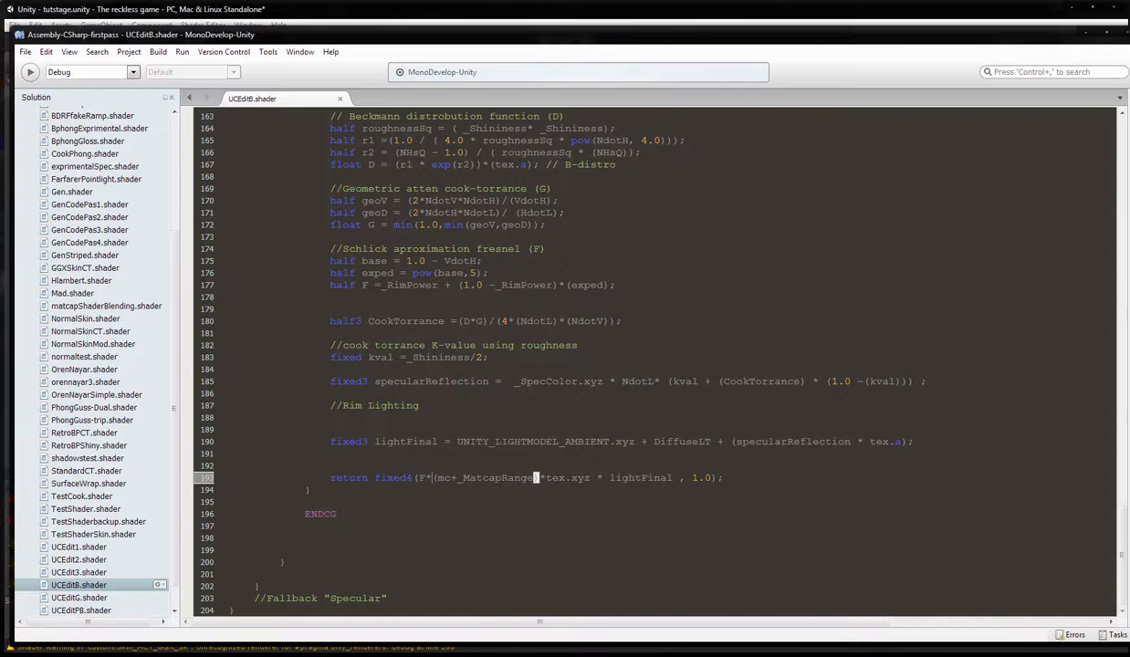
{"action": "key", "text": "BackSpace"}
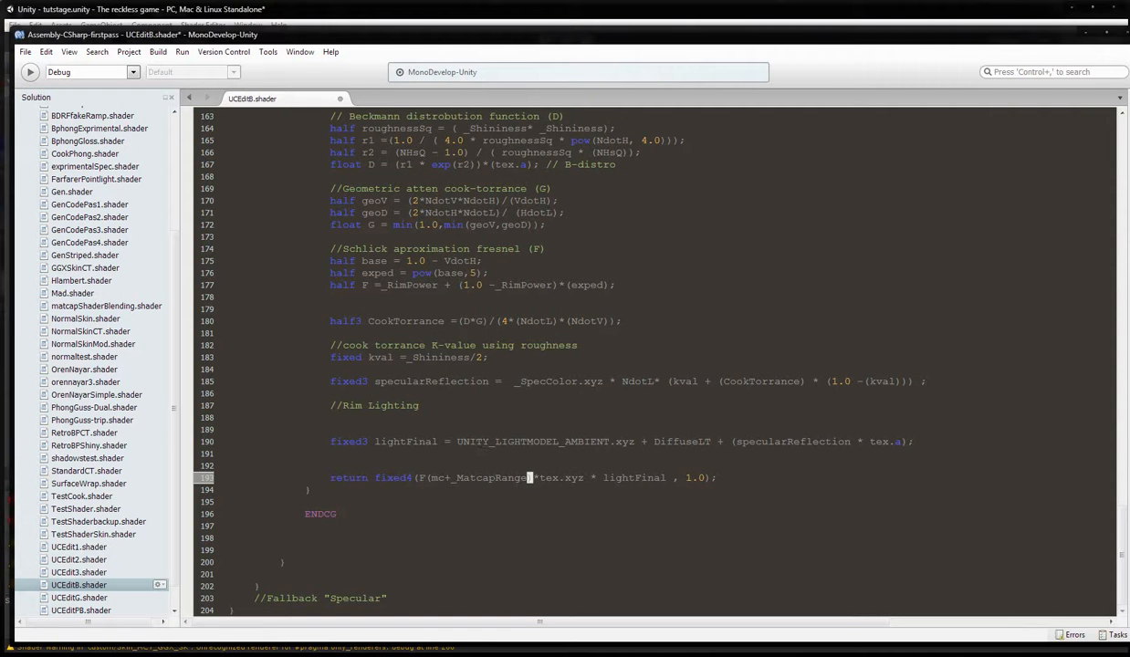
{"action": "type", "text": "+"}
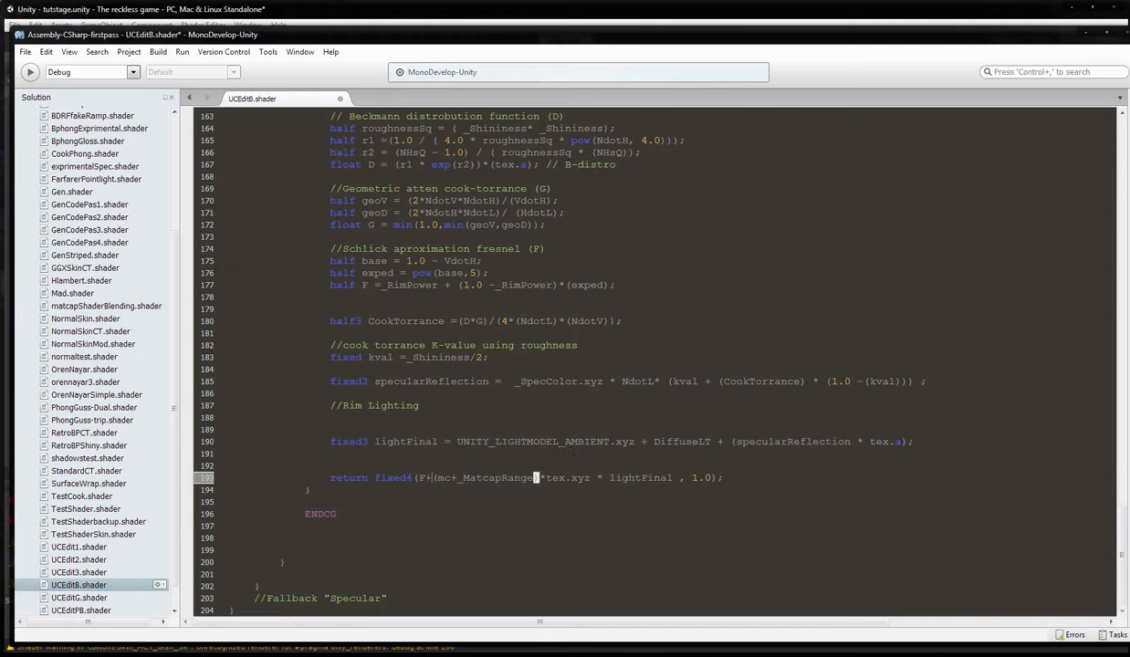
{"action": "left_click", "coordinate": [27, 52]}
{"action": "left_click", "coordinate": [44, 103]}
Switch to Unity, select Group7851 to examine the shading on the character's back at several distances, and reselect Group1.
{"action": "left_click", "coordinate": [288, 11]}
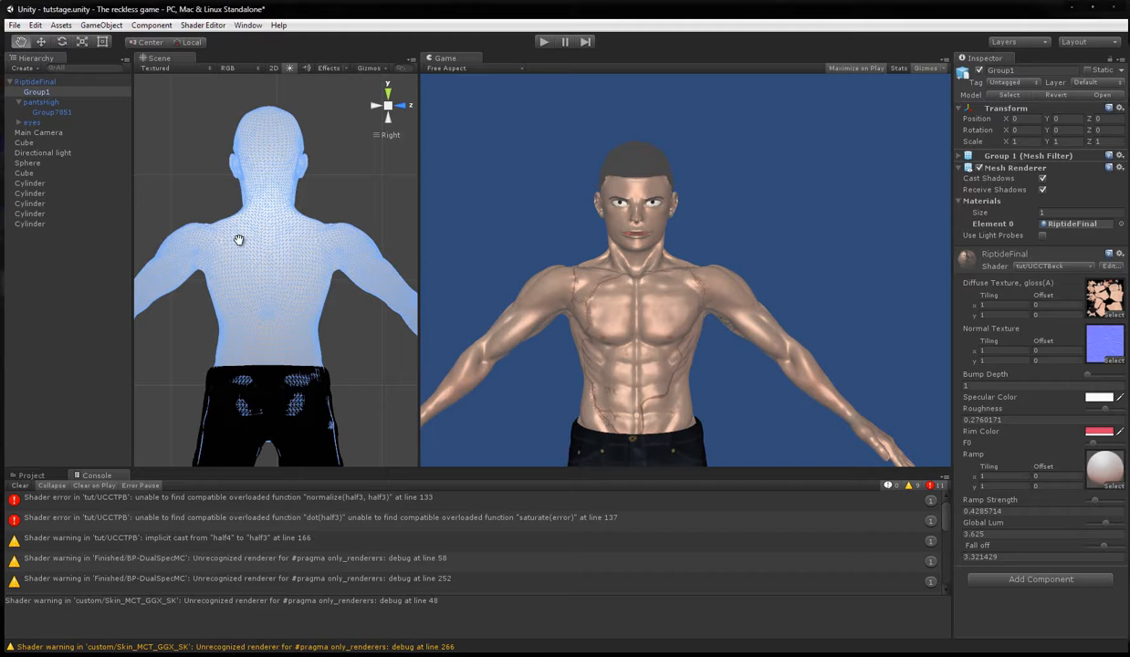
{"action": "left_click", "coordinate": [46, 112]}
{"action": "scroll", "coordinate": [310, 281], "scroll_direction": "up", "scroll_amount": 8}
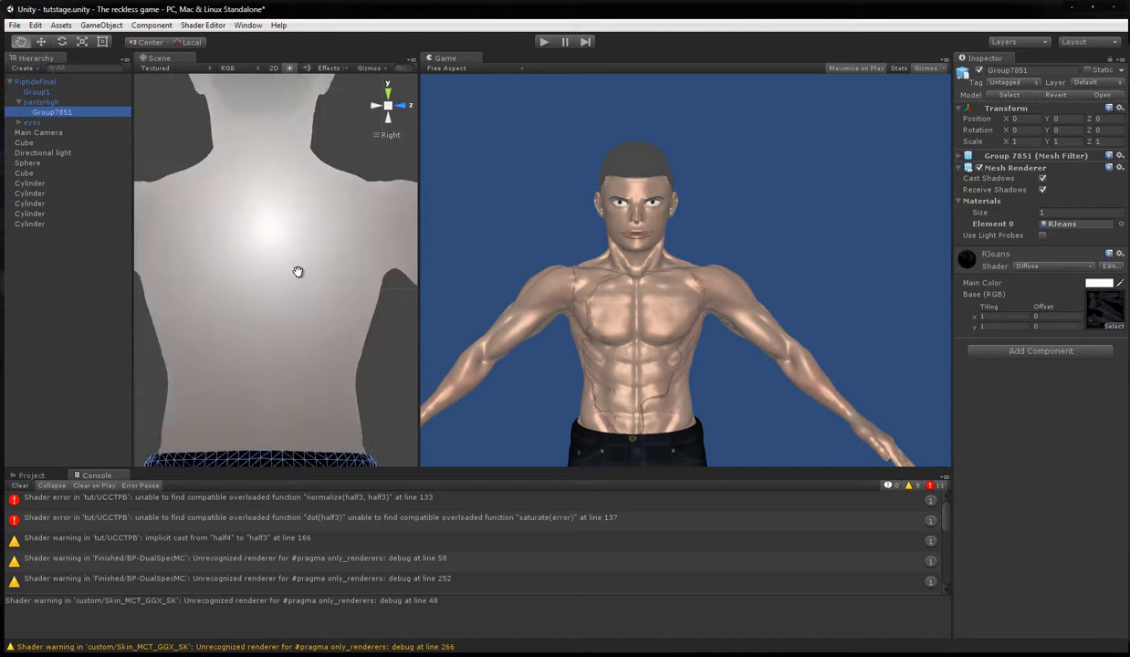
{"action": "scroll", "coordinate": [298, 268], "scroll_direction": "down", "scroll_amount": 4}
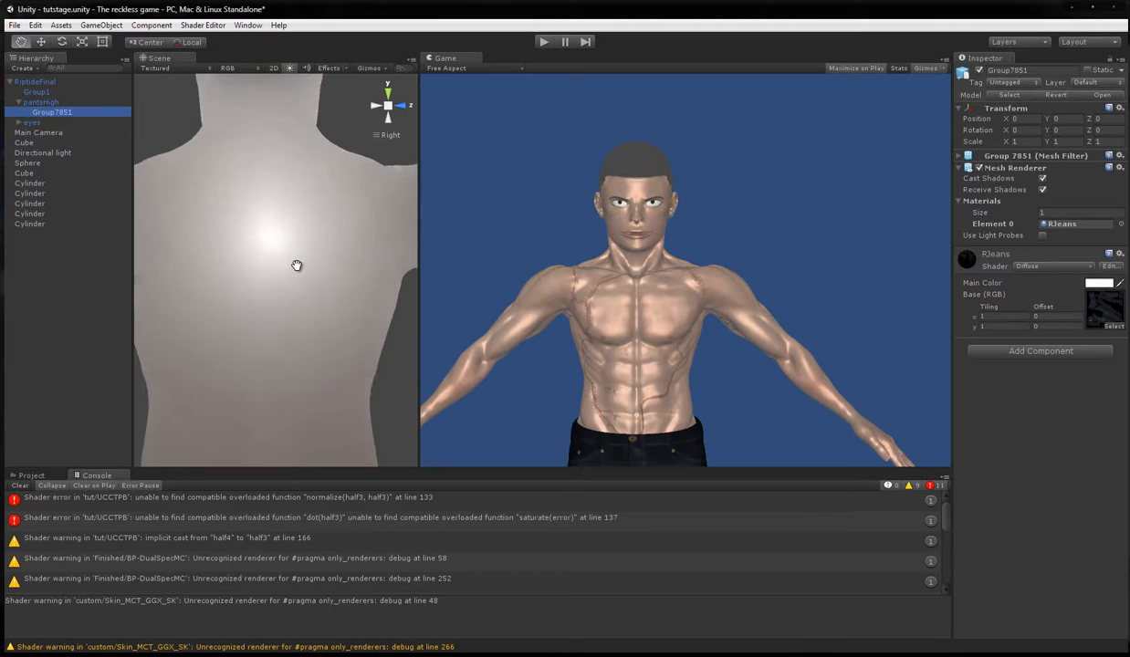
{"action": "scroll", "coordinate": [297, 266], "scroll_direction": "down", "scroll_amount": 5}
{"action": "scroll", "coordinate": [301, 264], "scroll_direction": "up", "scroll_amount": 5}
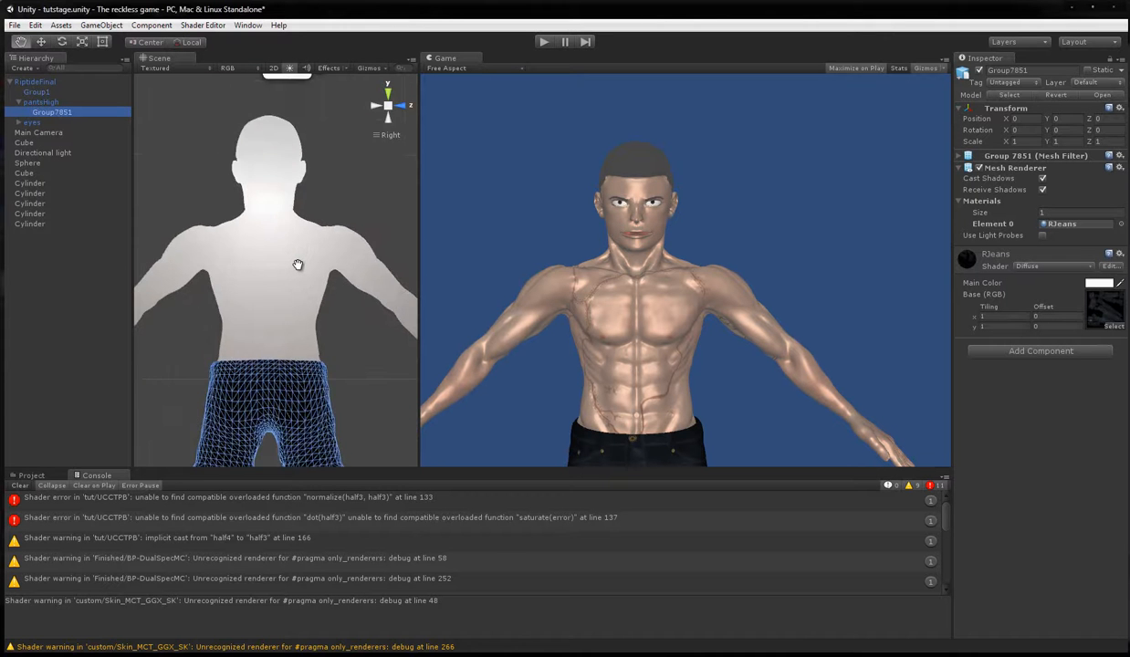
{"action": "scroll", "coordinate": [302, 264], "scroll_direction": "up", "scroll_amount": 2}
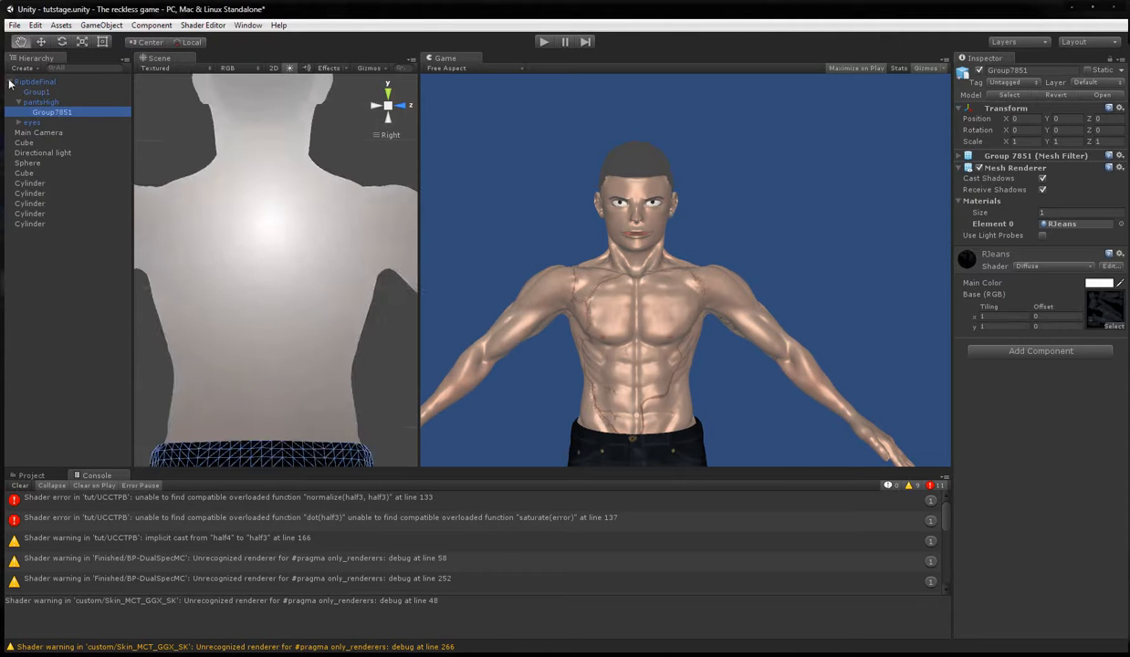
{"action": "left_click", "coordinate": [40, 92]}
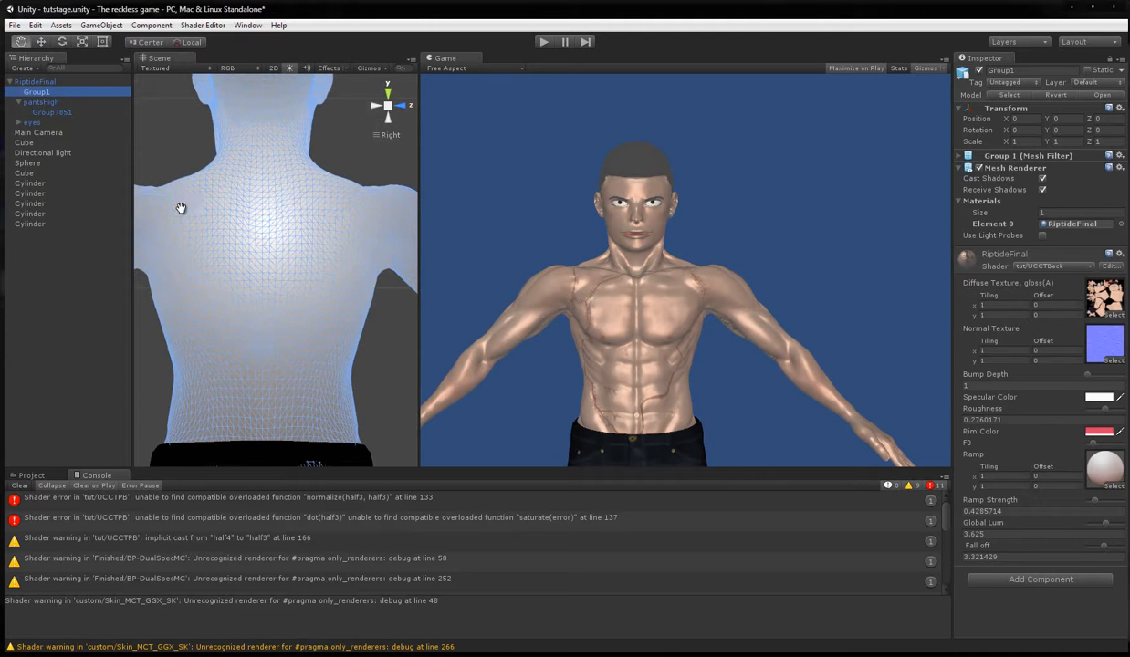
{"action": "scroll", "coordinate": [349, 252], "scroll_direction": "down", "scroll_amount": 2}
{"action": "scroll", "coordinate": [349, 252], "scroll_direction": "down", "scroll_amount": 2}
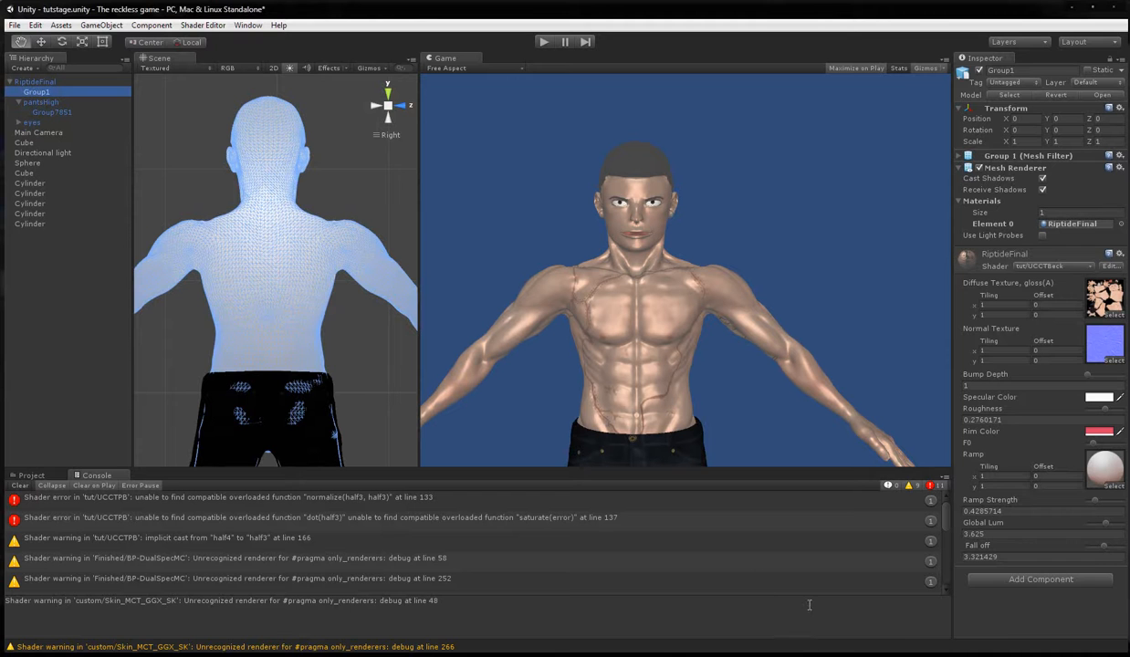
Switch to MonoDevelop and copy F from the return statement into the CookTorrance numerator, giving (F*D*G).
{"action": "mouse_move", "coordinate": [609, 655]}
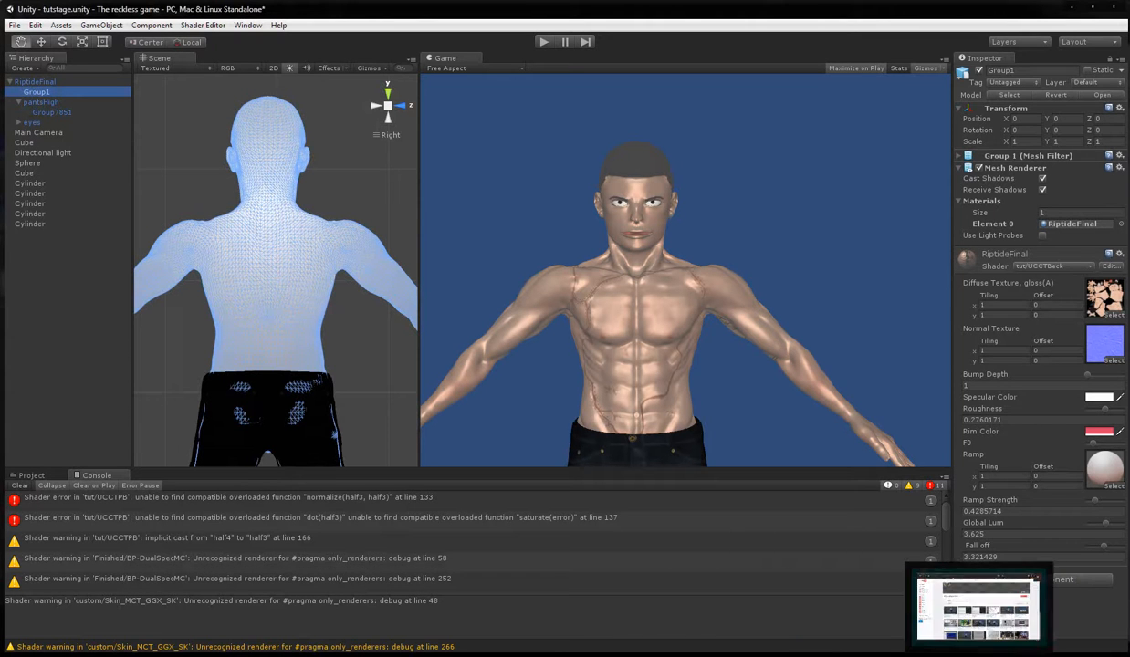
{"action": "left_click", "coordinate": [385, 655]}
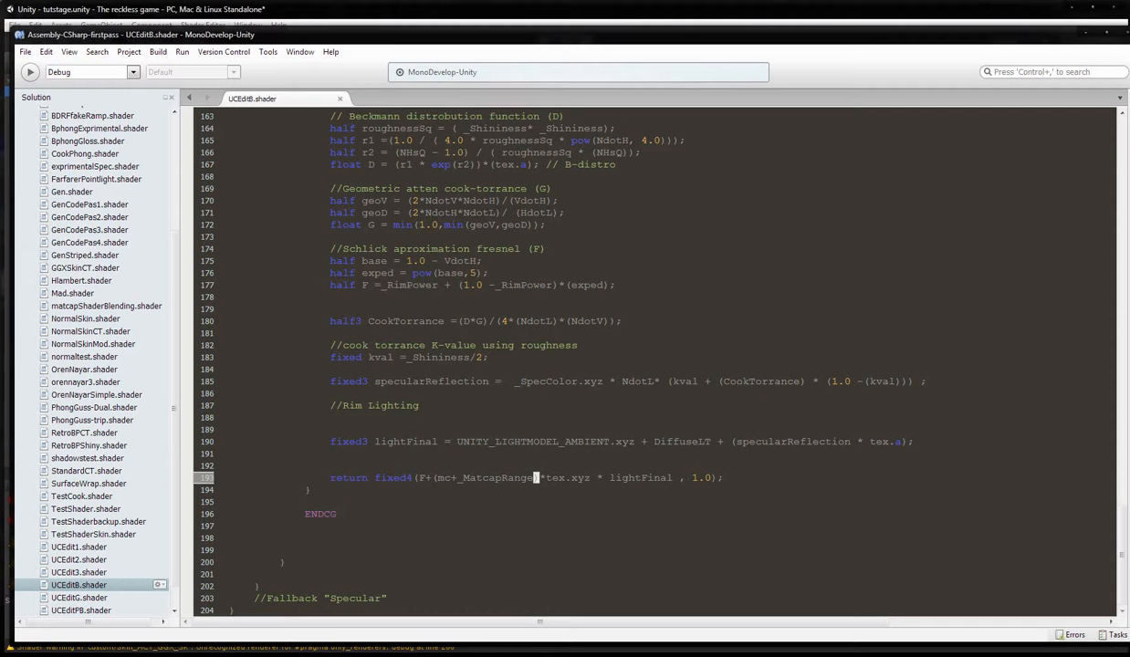
{"action": "scroll", "coordinate": [480, 414], "scroll_direction": "up", "scroll_amount": 2}
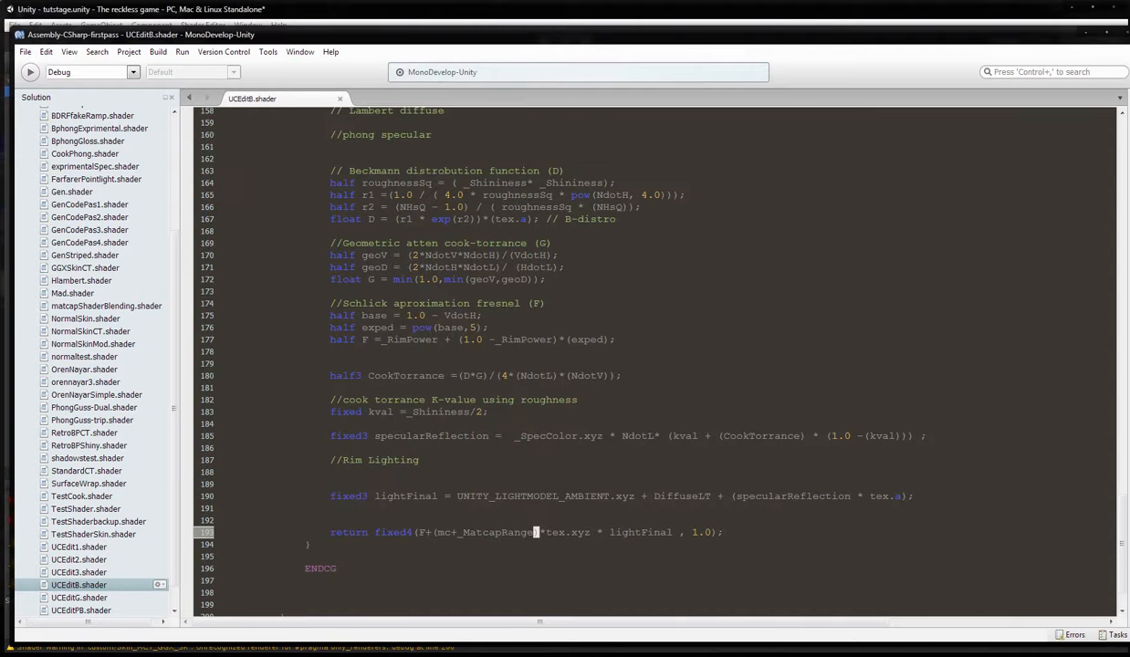
{"action": "left_click", "coordinate": [419, 532]}
{"action": "right_click", "coordinate": [418, 532]}
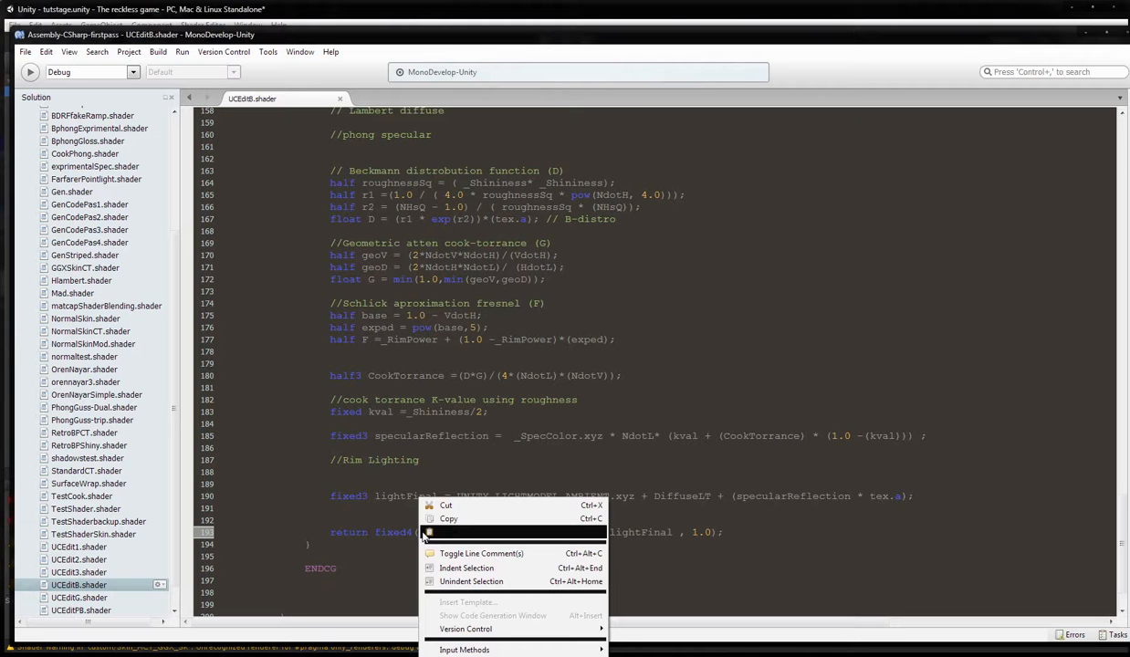
{"action": "left_click", "coordinate": [450, 520]}
{"action": "left_click", "coordinate": [464, 375]}
{"action": "right_click", "coordinate": [466, 375]}
{"action": "left_click", "coordinate": [569, 407]}
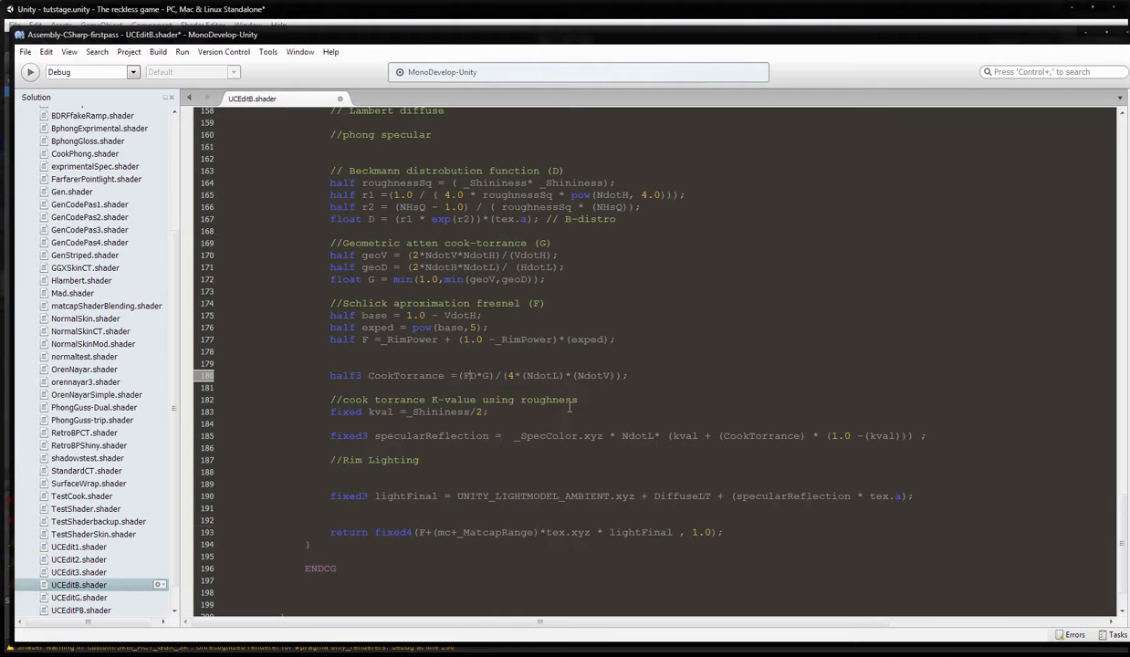
{"action": "type", "text": "*"}
Remove F+ from the return statement, leaving (mc+_MatcapRange)*tex.xyz * lightFinal, and save the shader.
{"action": "left_click_drag", "start_coordinate": [432, 532], "coordinate": [418, 532]}
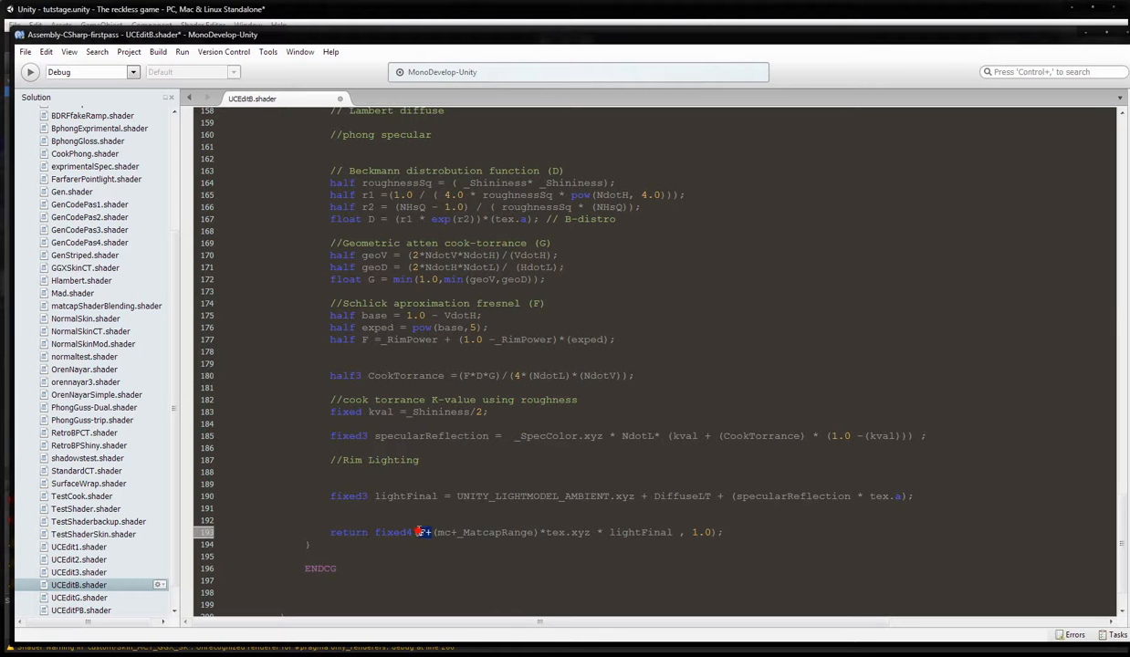
{"action": "key", "text": "Delete"}
{"action": "left_click_drag", "start_coordinate": [444, 375], "coordinate": [419, 375]}
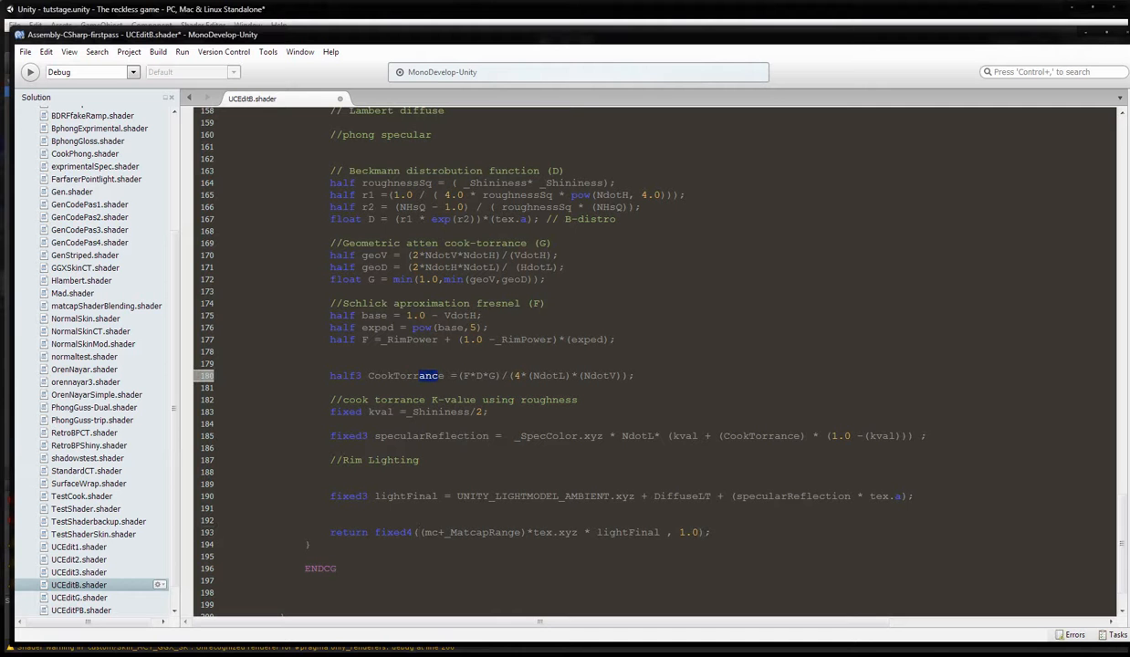
{"action": "left_click", "coordinate": [27, 52]}
{"action": "left_click", "coordinate": [47, 105]}
Check the character's shading in Unity and switch back to MonoDevelop to review the start of the return statement.
{"action": "left_click", "coordinate": [374, 15]}
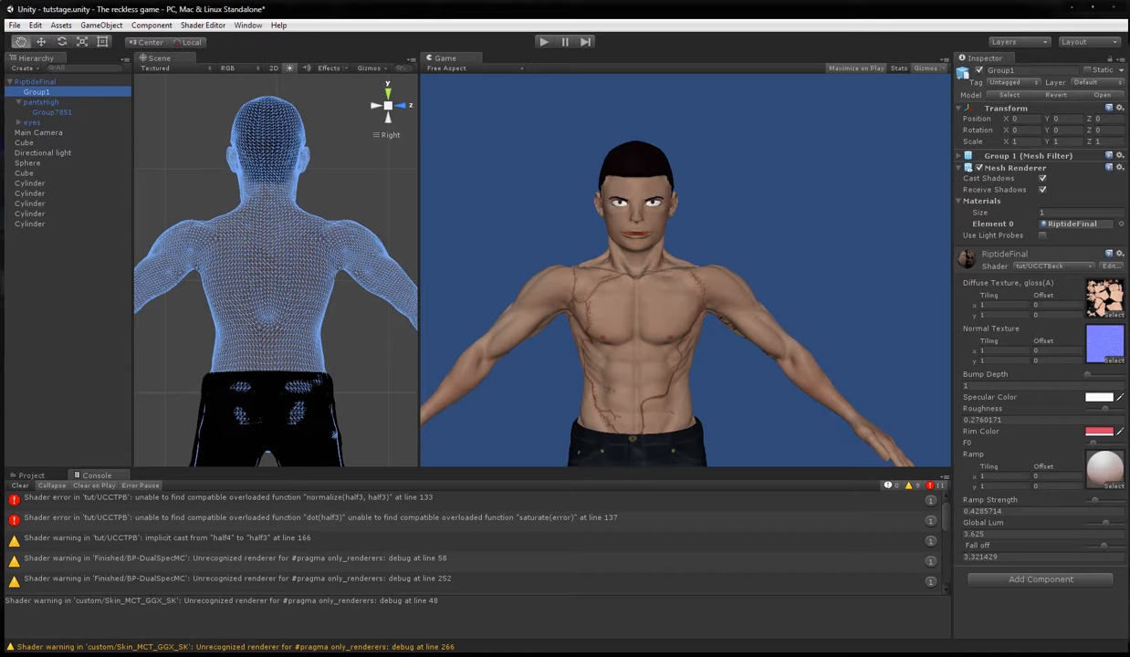
{"action": "key", "text": "alt+Tab"}
{"action": "left_click", "coordinate": [418, 532]}
{"action": "mouse_move", "coordinate": [420, 532]}
{"action": "left_mouse_down"}
{"action": "mouse_move", "coordinate": [429, 532]}
{"action": "mouse_move", "coordinate": [408, 533]}
{"action": "left_mouse_up"}
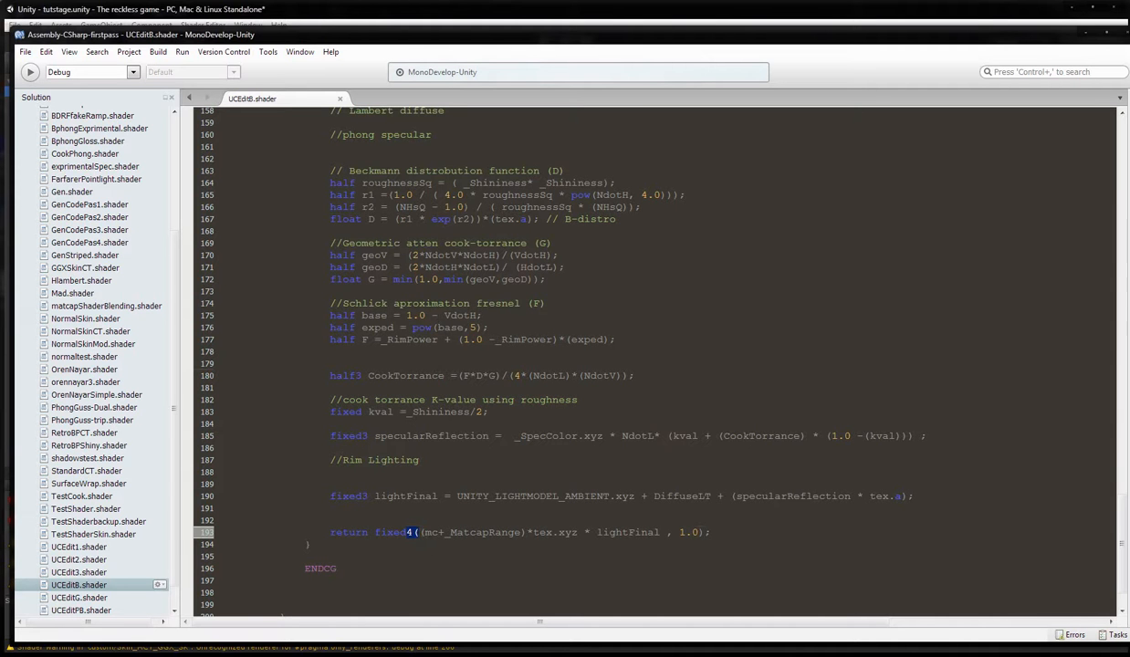
{"action": "left_click", "coordinate": [305, 555]}
Switch to Unity and try the RiptideFinal material's F0 near its maximum and at its minimum.
{"action": "left_click", "coordinate": [1087, 36]}
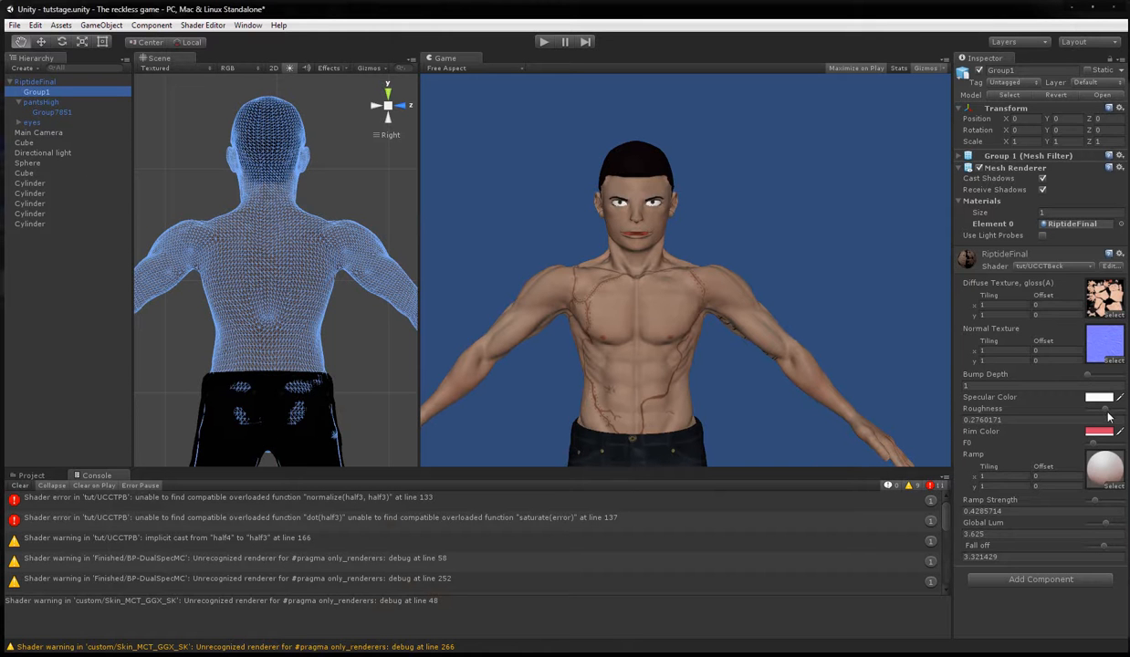
{"action": "left_click_drag", "start_coordinate": [1094, 443], "coordinate": [1120, 450]}
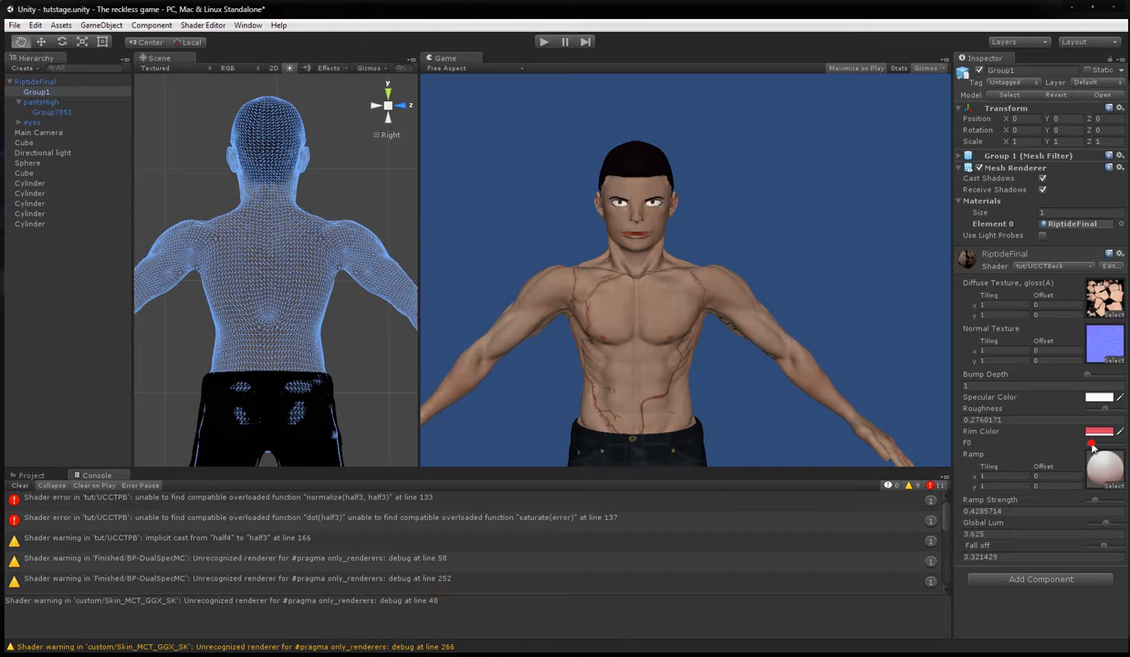
{"action": "mouse_move", "coordinate": [1098, 445]}
{"action": "left_mouse_down"}
{"action": "mouse_move", "coordinate": [1115, 446]}
{"action": "mouse_move", "coordinate": [1055, 447]}
{"action": "mouse_move", "coordinate": [1073, 447]}
{"action": "left_mouse_up"}
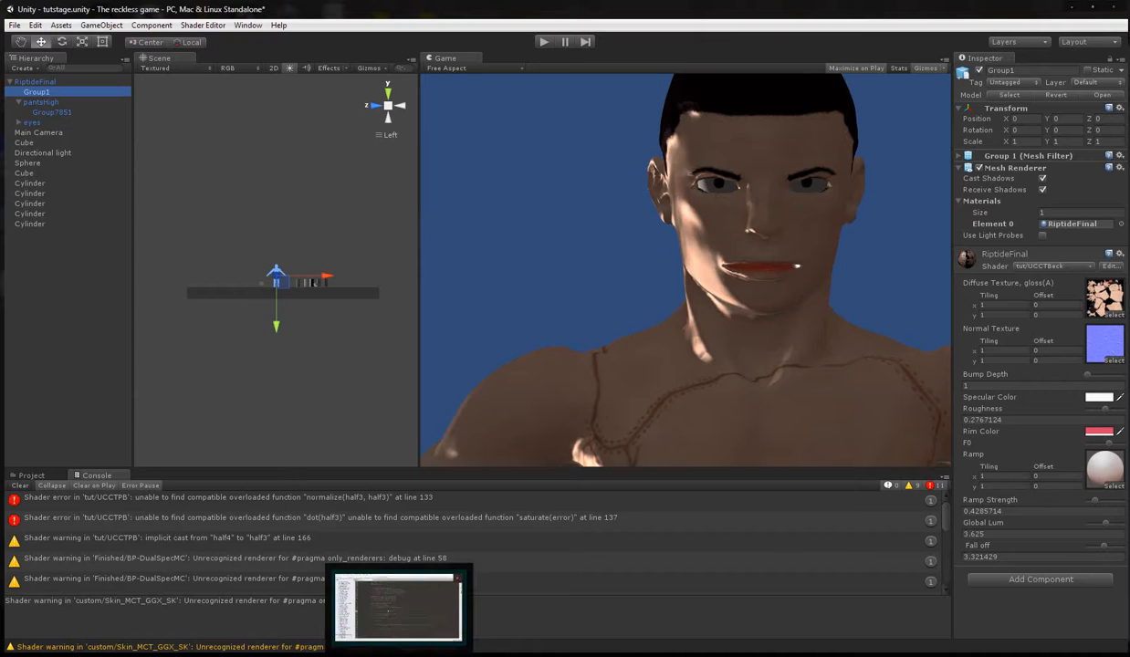
Switch to MonoDevelop, multiply the CookTorrance numerator by F, giving (F*D*G), and save the shader.
{"action": "left_click", "coordinate": [398, 607]}
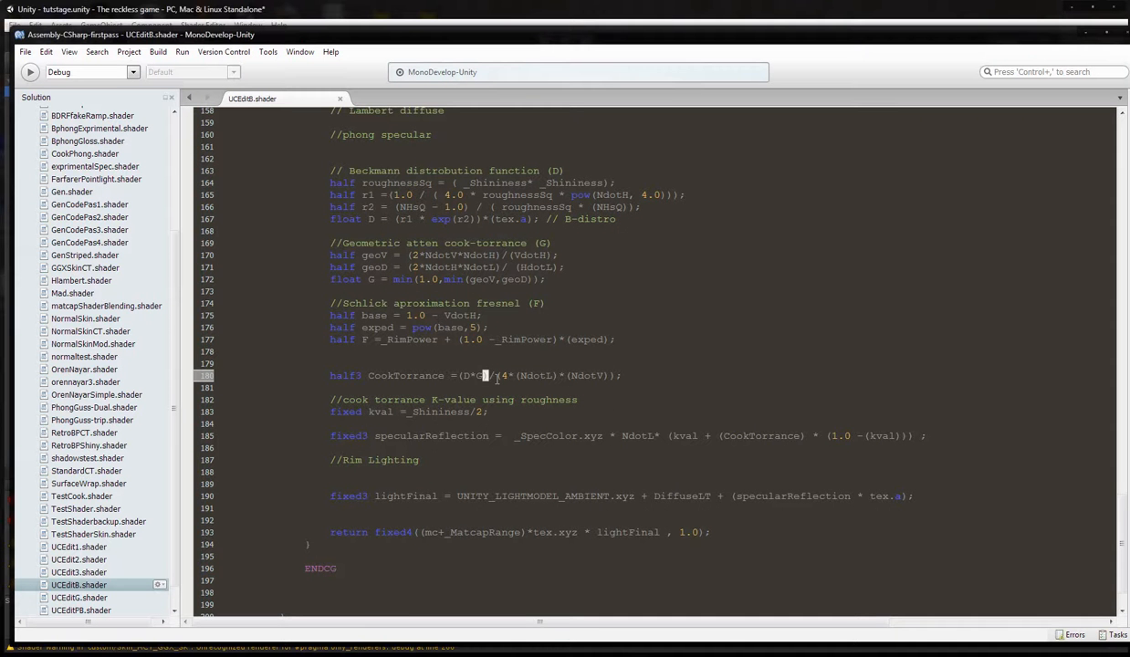
{"action": "type", "text": "F*"}
{"action": "key", "text": "BackSpace"}
{"action": "type", "text": "*"}
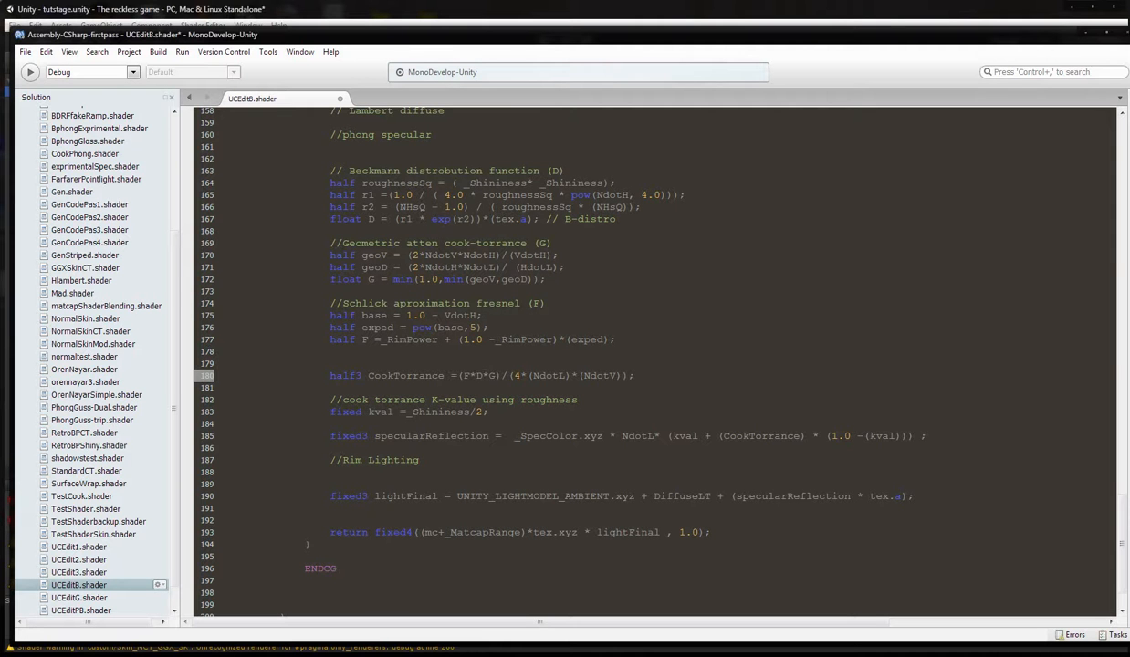
{"action": "left_click", "coordinate": [26, 52]}
{"action": "left_click", "coordinate": [45, 99]}
Switch to Unity, raise the RiptideFinal material's F0 toward its maximum, and examine the character's front and back in the Scene view.
{"action": "left_click", "coordinate": [289, 10]}
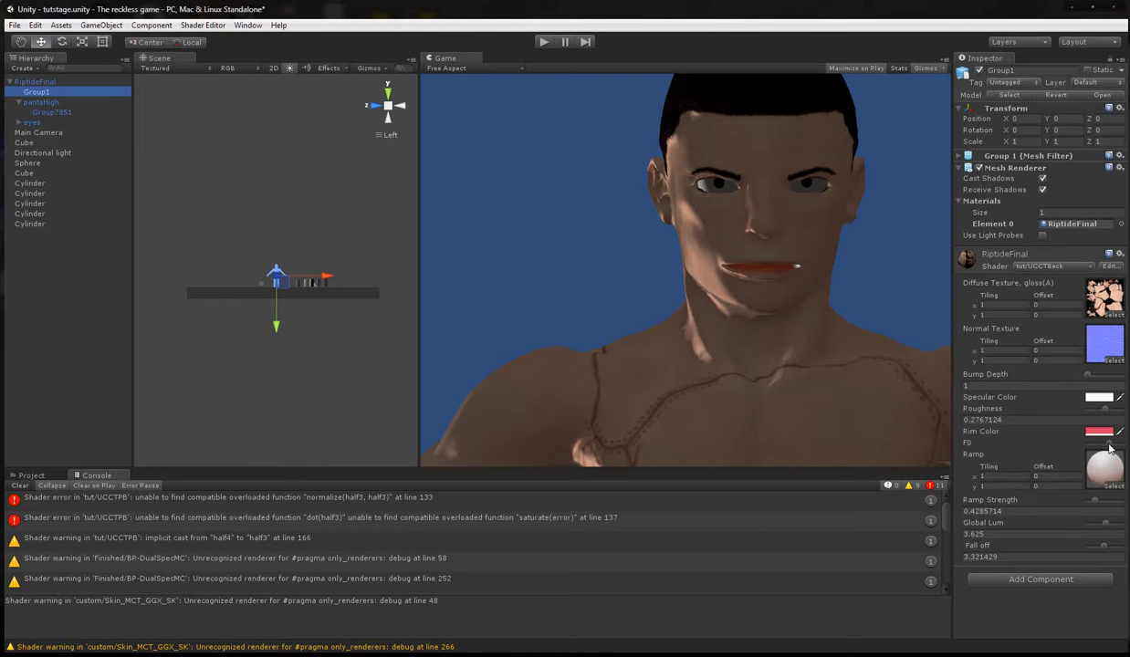
{"action": "mouse_move", "coordinate": [1115, 447]}
{"action": "left_mouse_down"}
{"action": "mouse_move", "coordinate": [1049, 446]}
{"action": "mouse_move", "coordinate": [1115, 448]}
{"action": "left_mouse_up"}
{"action": "scroll", "coordinate": [296, 219], "scroll_direction": "up", "scroll_amount": 8}
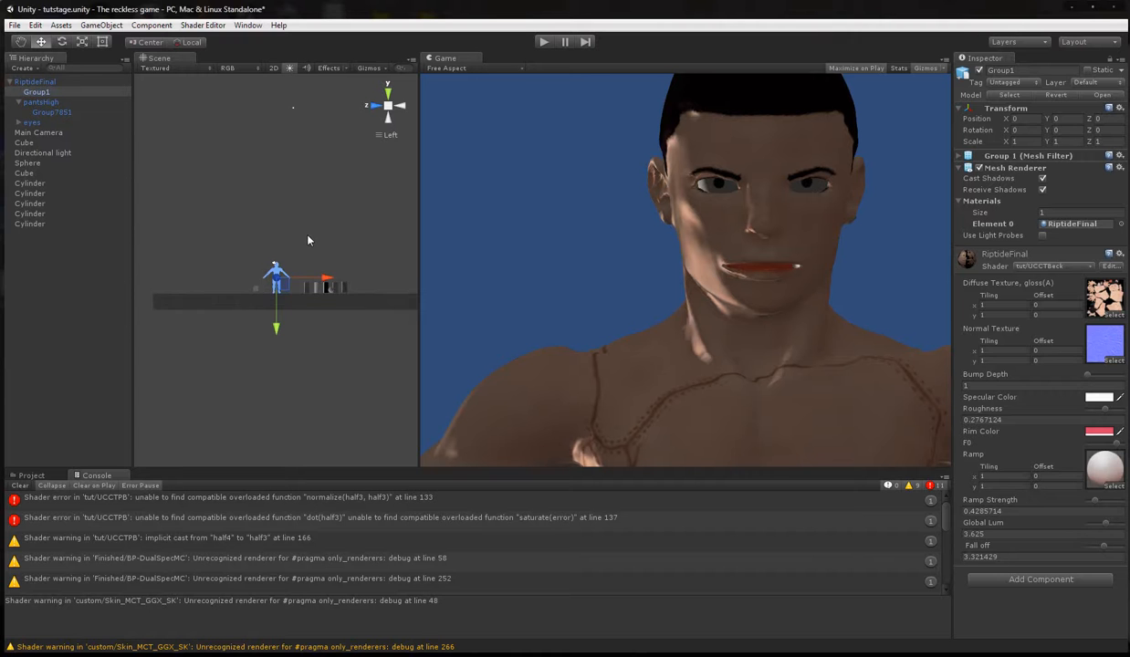
{"action": "scroll", "coordinate": [296, 212], "scroll_direction": "up", "scroll_amount": 10}
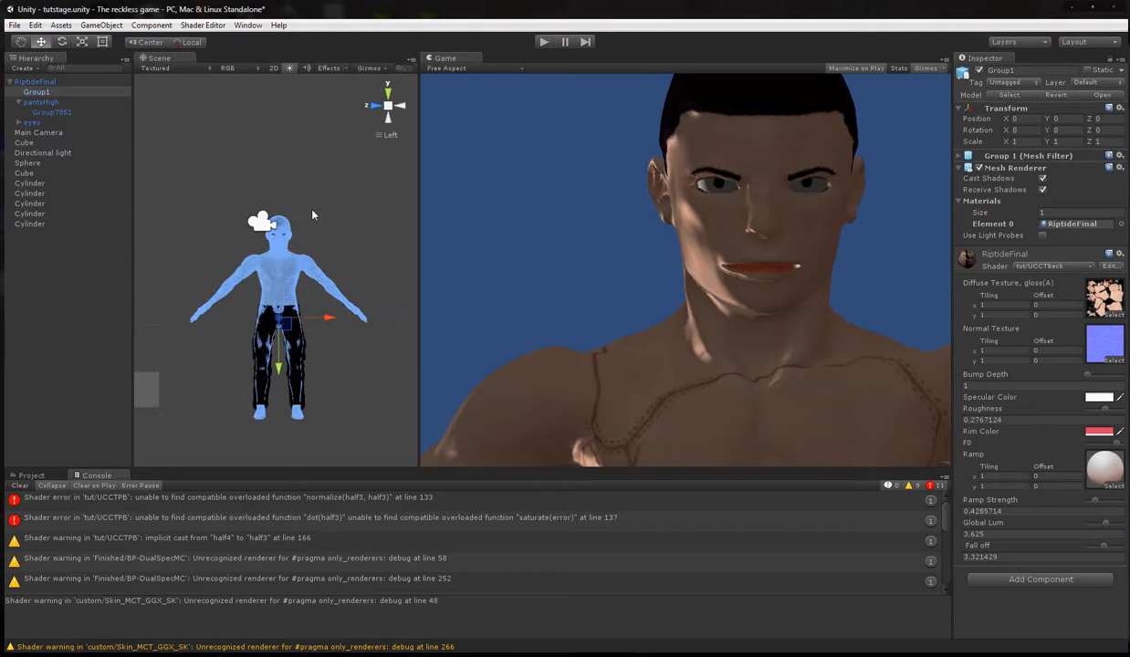
{"action": "scroll", "coordinate": [327, 215], "scroll_direction": "up", "scroll_amount": 2}
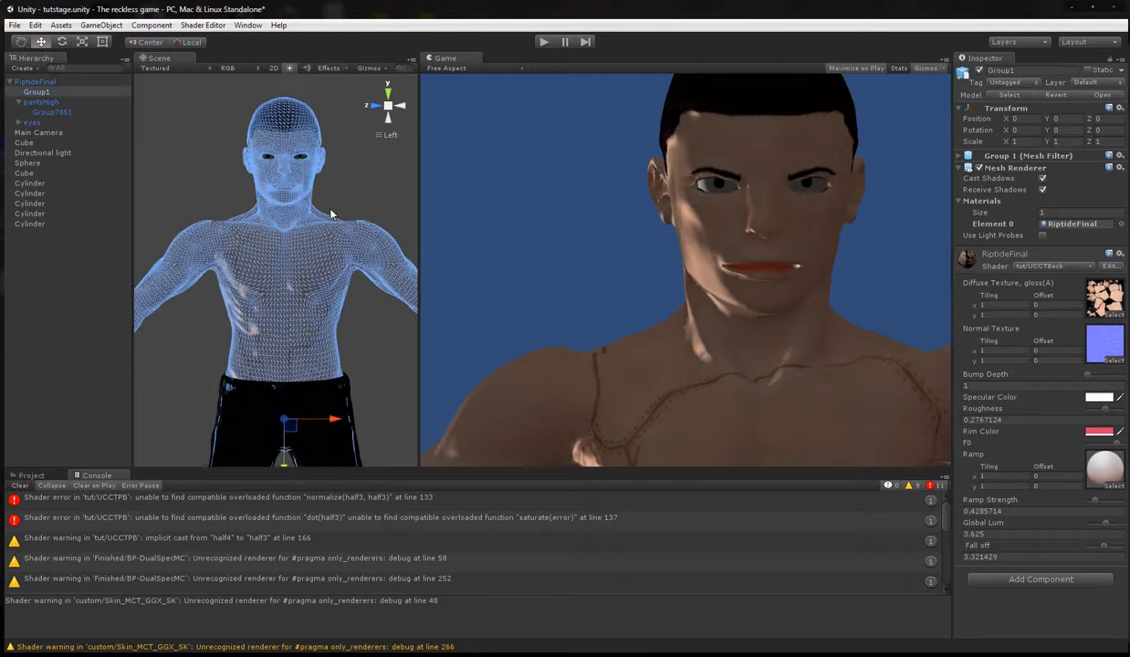
{"action": "left_click", "coordinate": [374, 106]}
{"action": "left_click", "coordinate": [376, 107]}
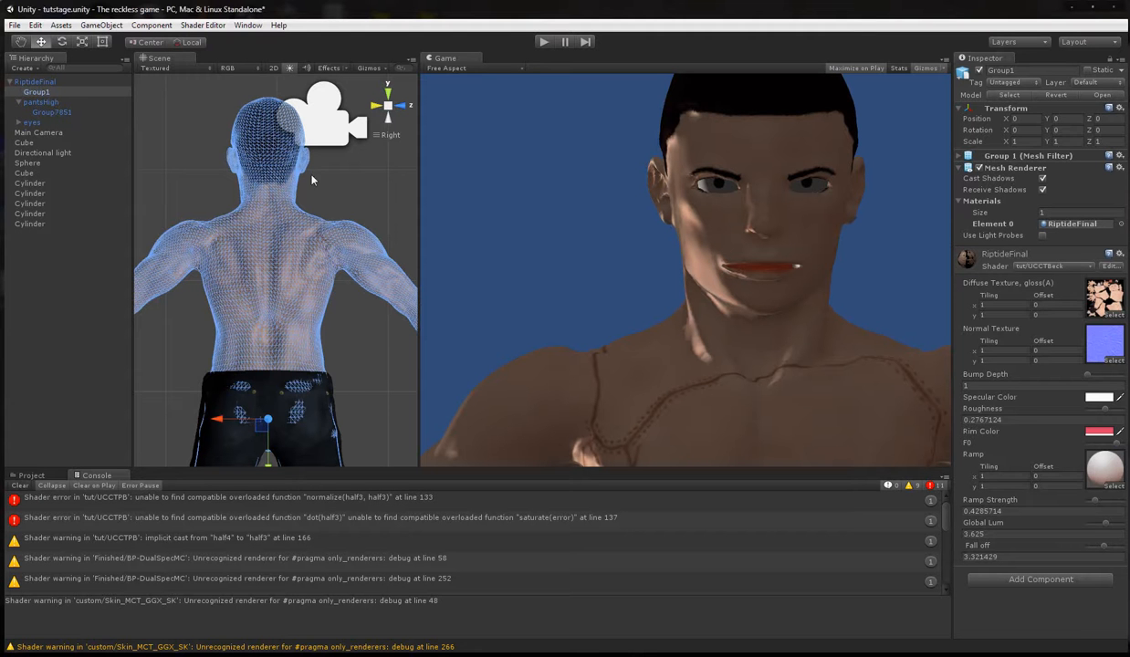
{"action": "scroll", "coordinate": [206, 136], "scroll_direction": "down", "scroll_amount": 8}
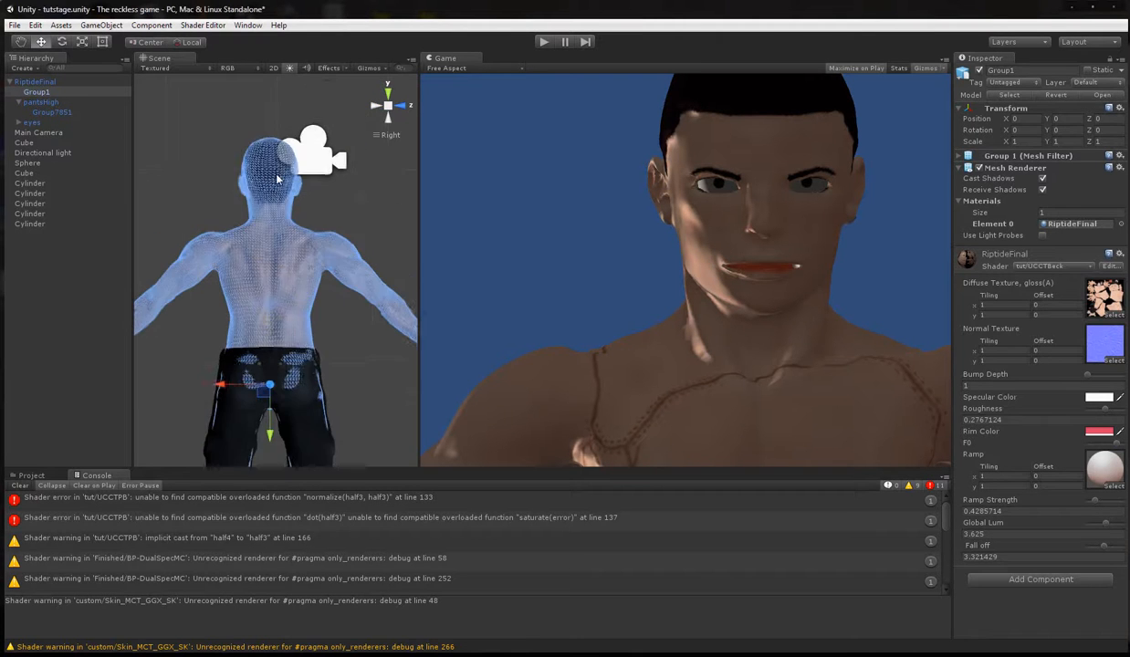
{"action": "scroll", "coordinate": [287, 180], "scroll_direction": "down", "scroll_amount": 5}
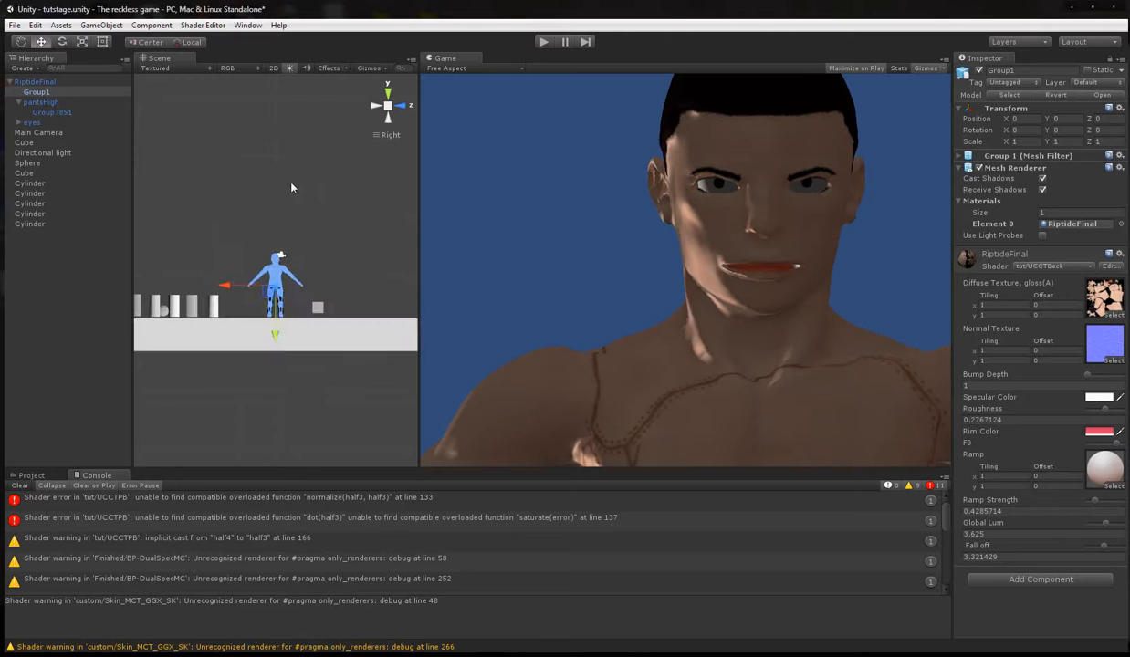
From the Back view, move the Main Camera away from the character to about X 306.9, Y 12.8, Z -4.2.
{"action": "left_click", "coordinate": [376, 105]}
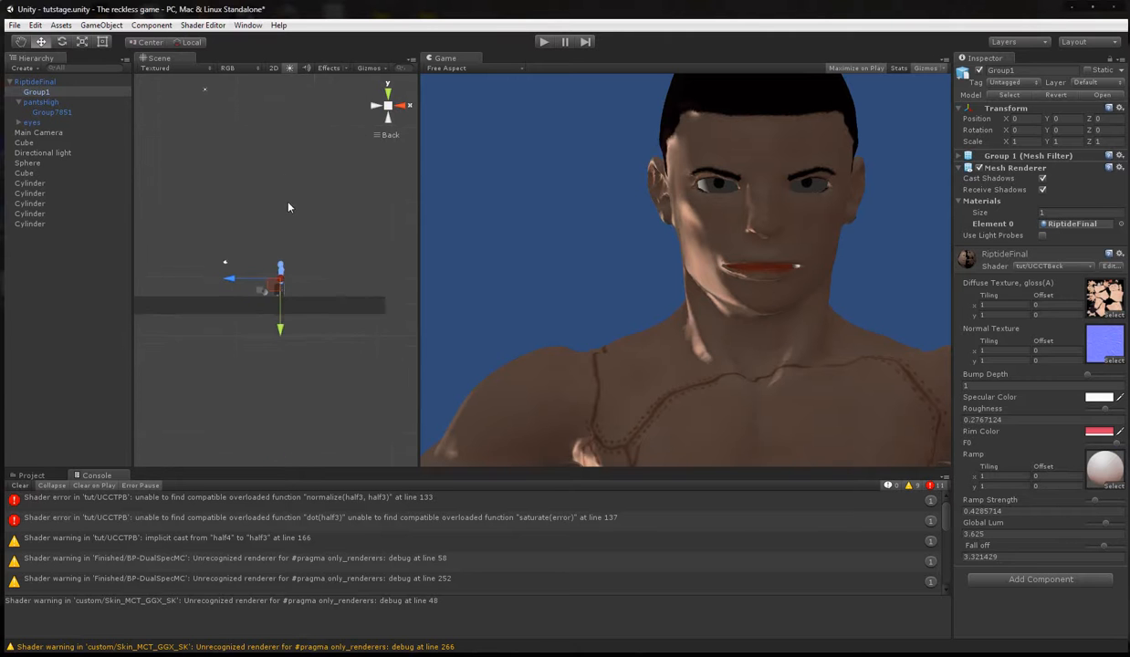
{"action": "left_click", "coordinate": [44, 133]}
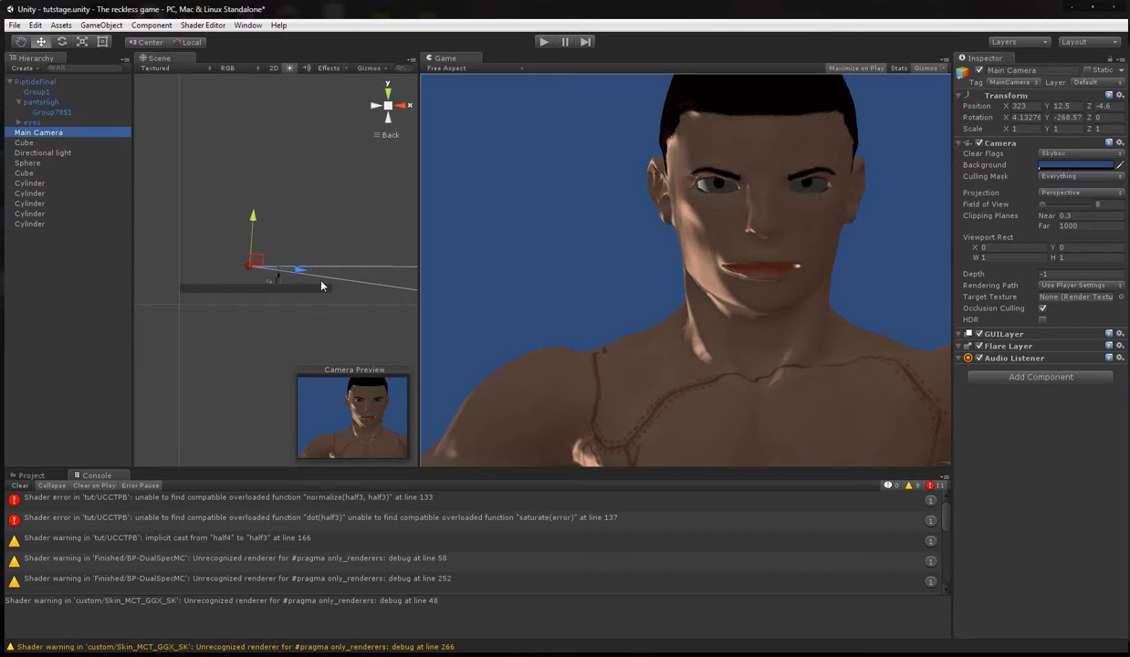
{"action": "left_click_drag", "start_coordinate": [302, 272], "coordinate": [276, 269]}
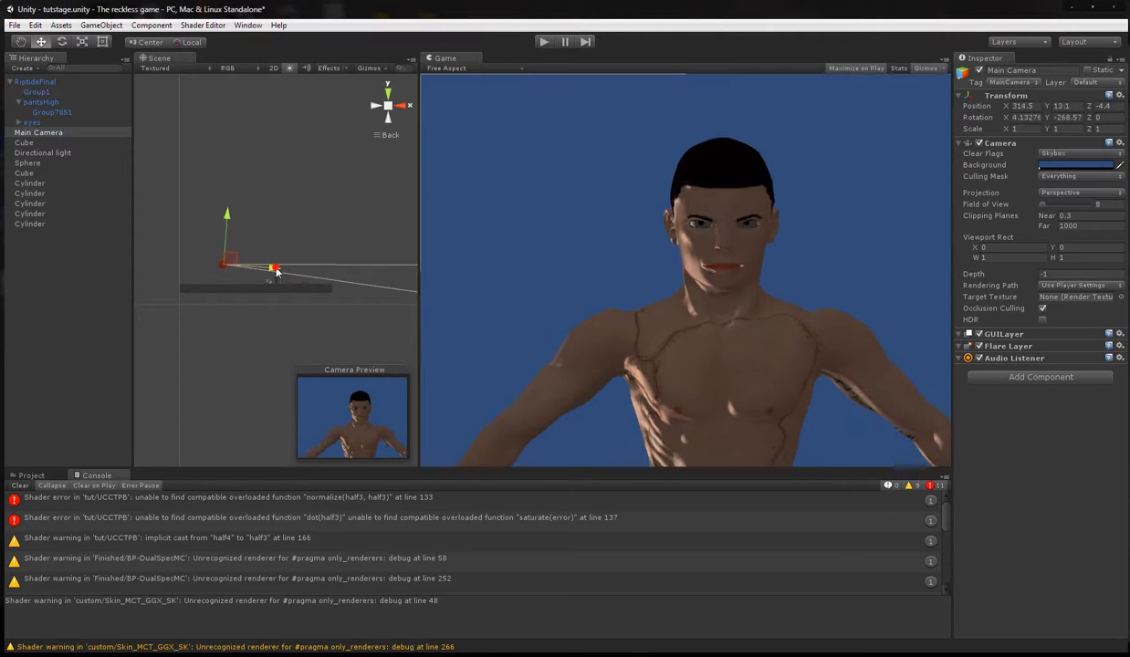
{"action": "mouse_move", "coordinate": [225, 213]}
{"action": "left_mouse_down"}
{"action": "mouse_move", "coordinate": [222, 232]}
{"action": "mouse_move", "coordinate": [224, 215]}
{"action": "left_mouse_up"}
{"action": "left_click_drag", "start_coordinate": [272, 266], "coordinate": [252, 265]}
{"action": "left_click_drag", "start_coordinate": [202, 215], "coordinate": [206, 218]}
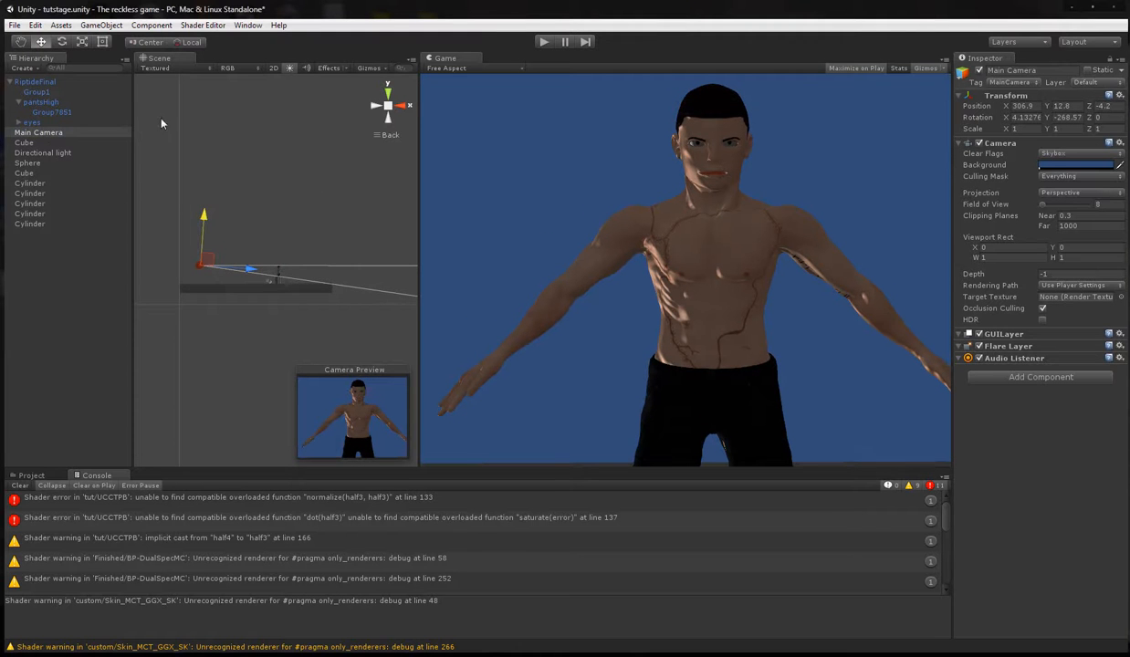
View the character's back from the Right view and raise the F0 of Group1's RiptideFinal material to its maximum.
{"action": "left_click", "coordinate": [373, 106]}
{"action": "left_click", "coordinate": [373, 107]}
{"action": "left_click", "coordinate": [369, 107]}
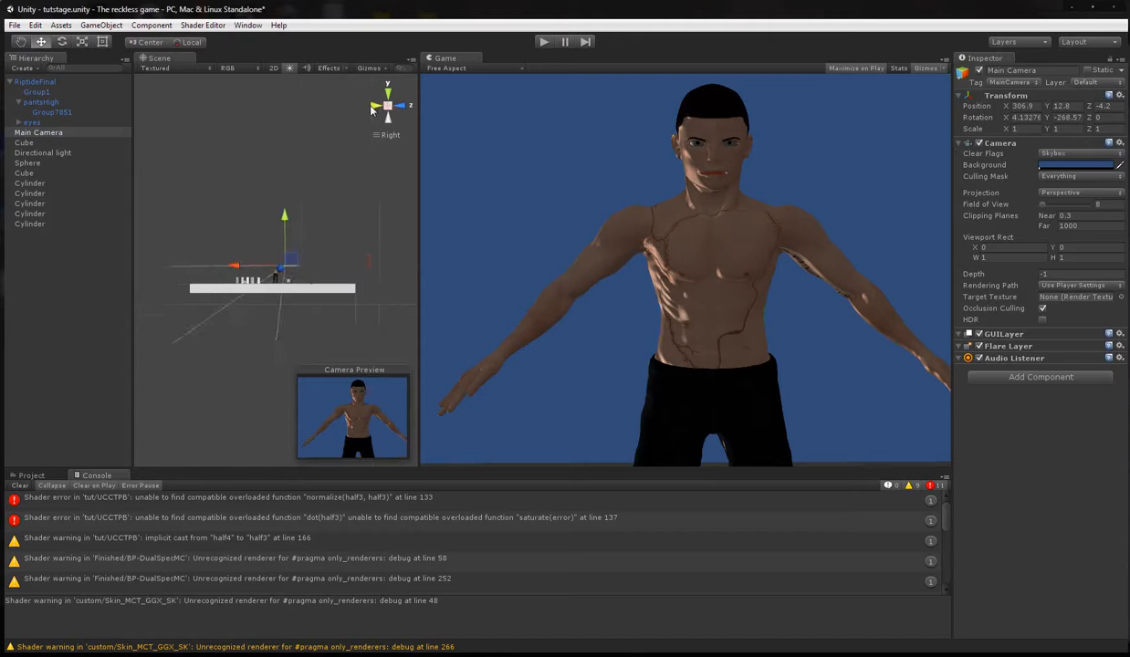
{"action": "scroll", "coordinate": [314, 279], "scroll_direction": "up", "scroll_amount": 10}
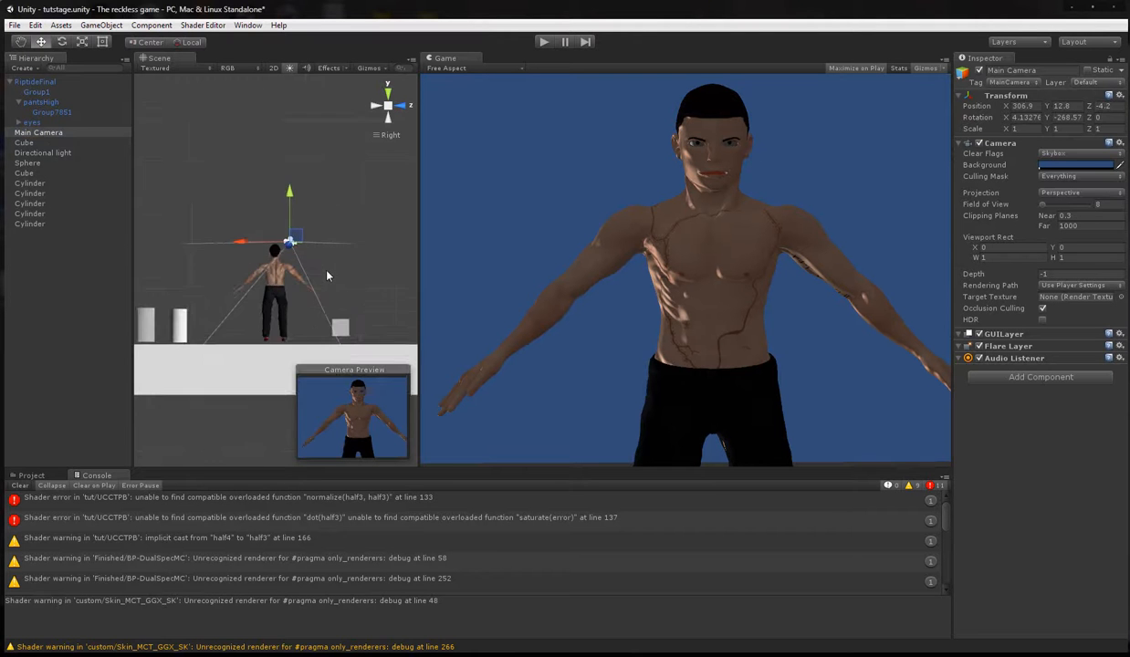
{"action": "scroll", "coordinate": [336, 261], "scroll_direction": "up", "scroll_amount": 10}
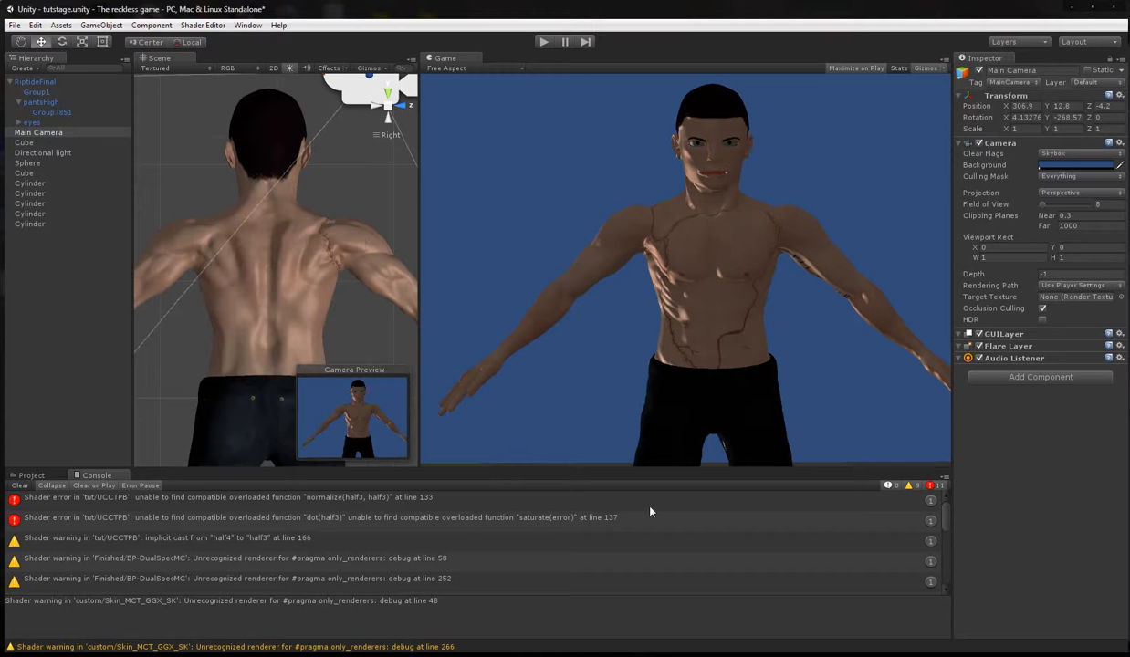
{"action": "key", "text": "alt+Tab"}
{"action": "key", "text": "alt+Tab"}
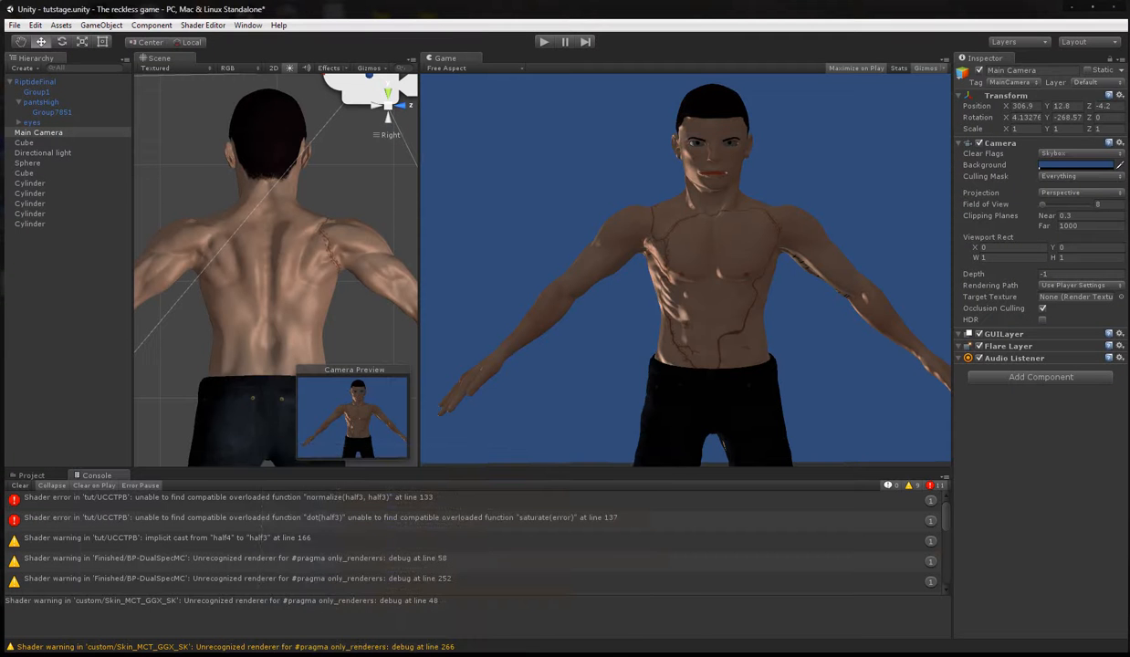
{"action": "left_click", "coordinate": [36, 93]}
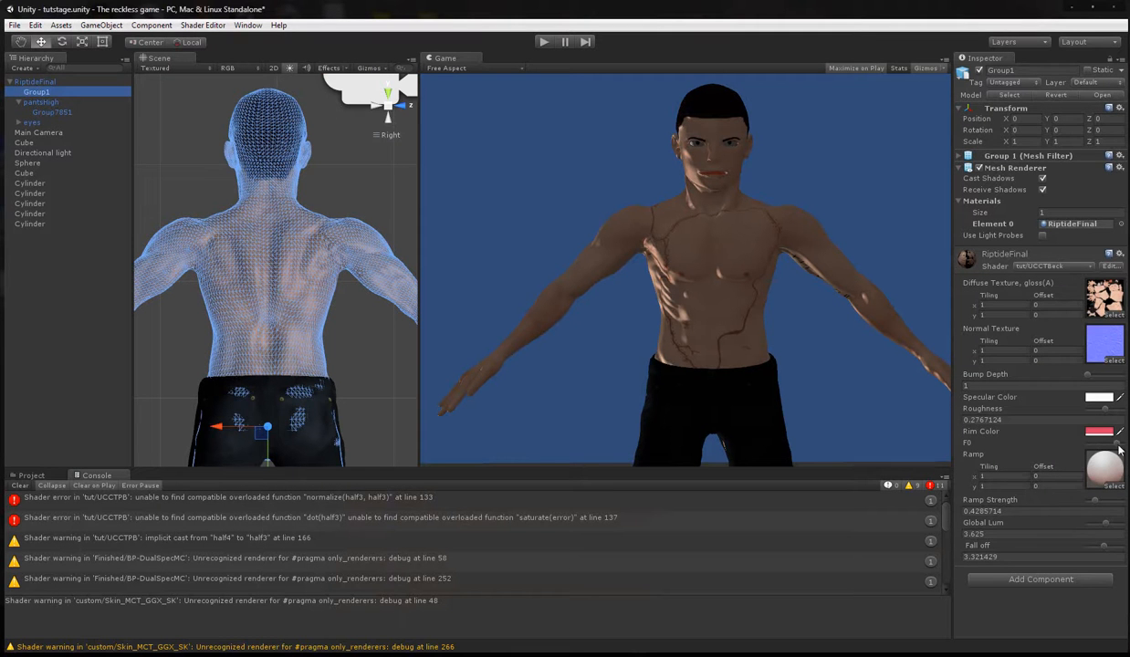
{"action": "mouse_move", "coordinate": [1116, 441]}
{"action": "left_mouse_down"}
{"action": "mouse_move", "coordinate": [1080, 437]}
{"action": "mouse_move", "coordinate": [1127, 439]}
{"action": "mouse_move", "coordinate": [1055, 426]}
{"action": "mouse_move", "coordinate": [1127, 436]}
{"action": "left_mouse_up"}
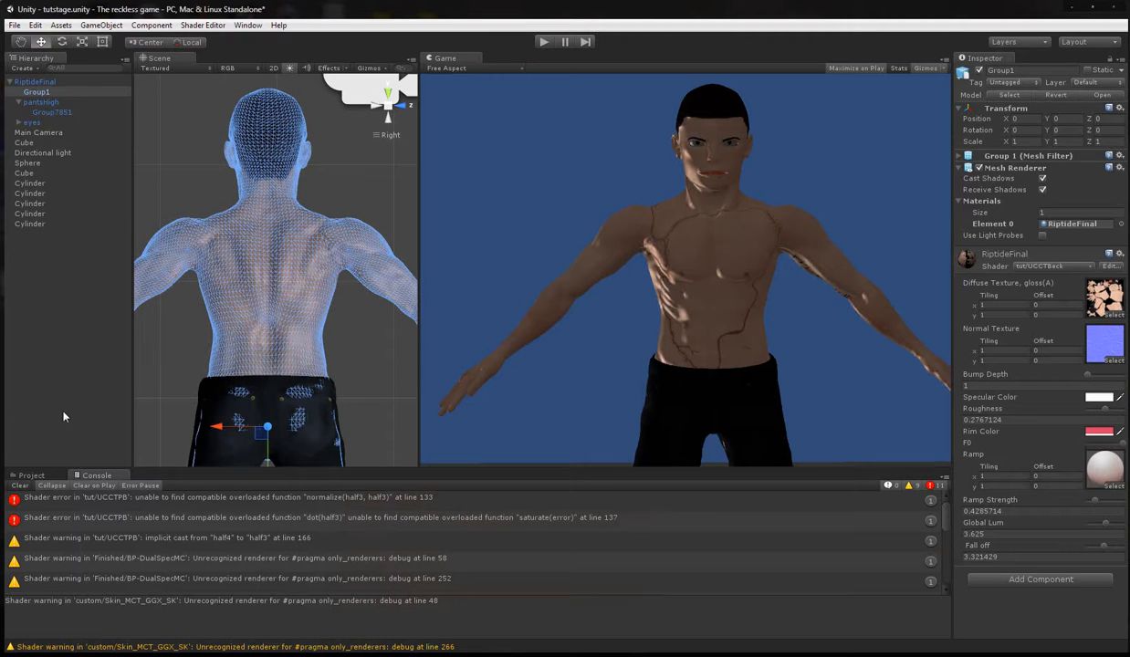
Rotate the Directional light to shine on the character's front, to about X 28.07, Y -262.82, Z -241.67.
{"action": "scroll", "coordinate": [252, 295], "scroll_direction": "down", "scroll_amount": 6}
{"action": "scroll", "coordinate": [257, 316], "scroll_direction": "down", "scroll_amount": 5}
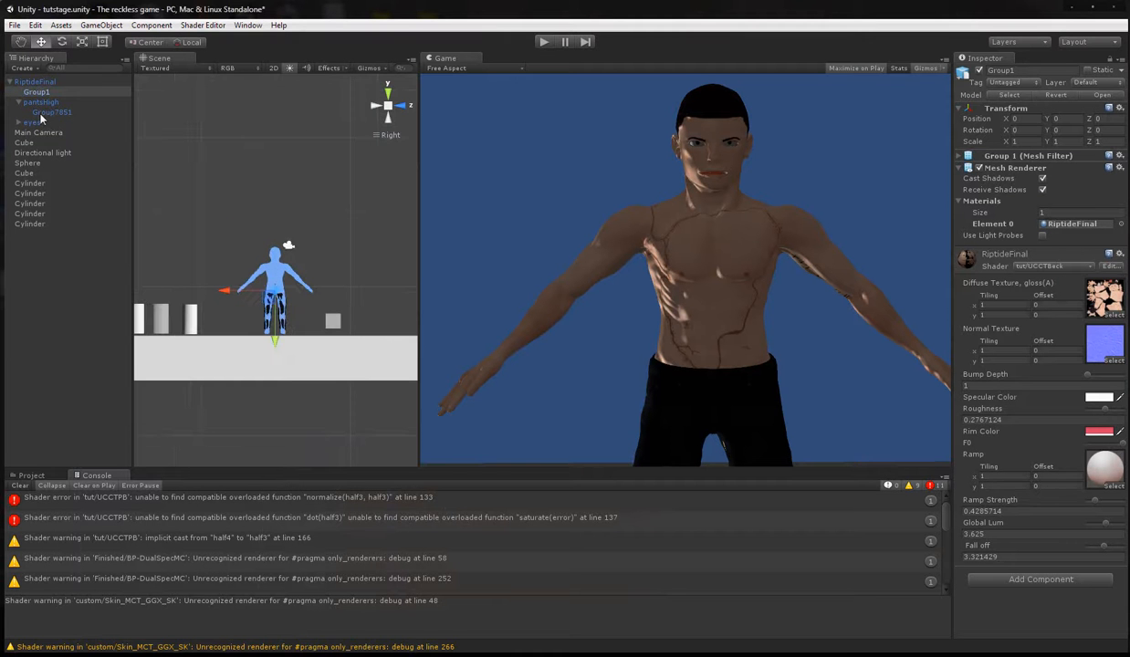
{"action": "left_click", "coordinate": [46, 155]}
{"action": "scroll", "coordinate": [315, 162], "scroll_direction": "down", "scroll_amount": 5}
{"action": "scroll", "coordinate": [316, 162], "scroll_direction": "down", "scroll_amount": 2}
{"action": "left_click", "coordinate": [83, 42]}
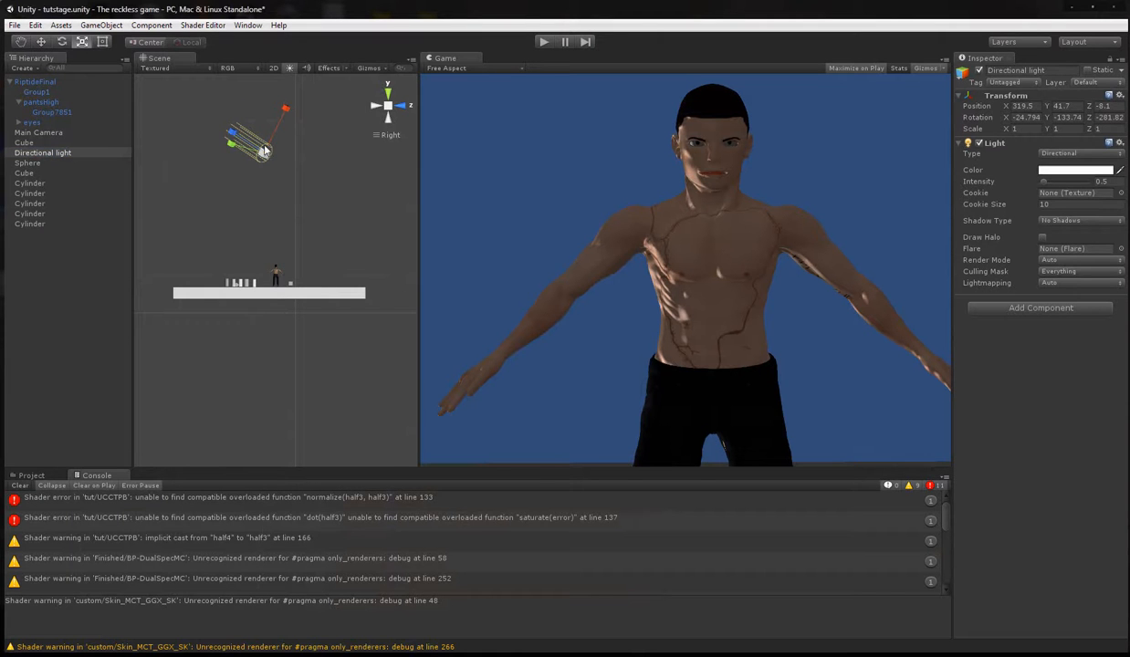
{"action": "left_click", "coordinate": [61, 42]}
{"action": "left_click_drag", "start_coordinate": [283, 176], "coordinate": [503, 206]}
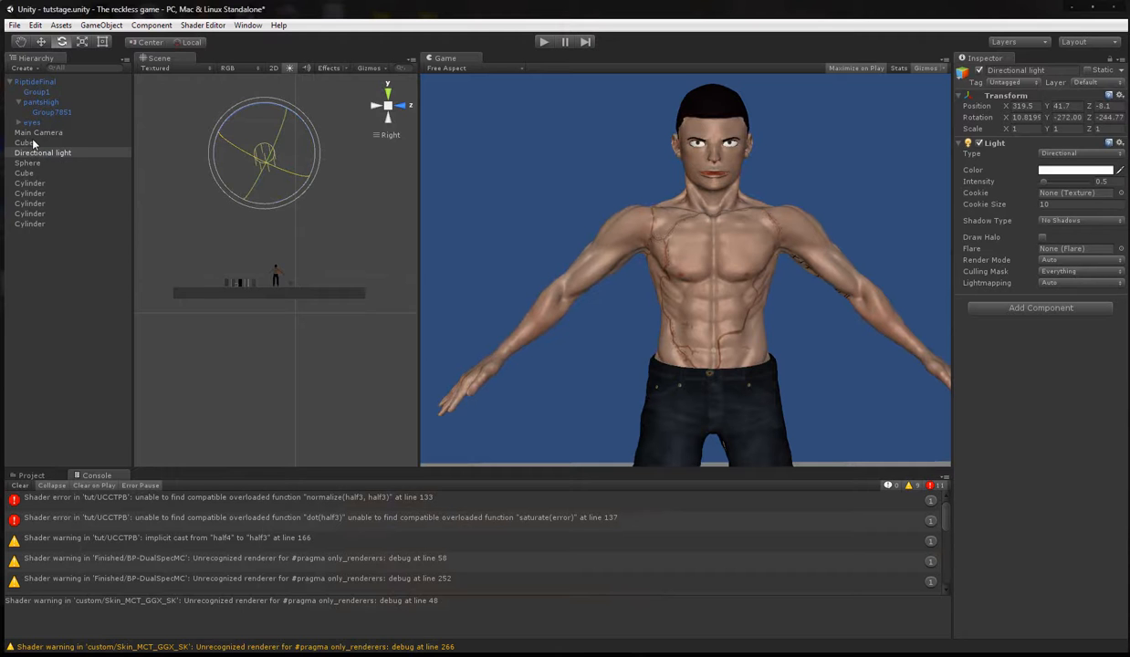
{"action": "left_click_drag", "start_coordinate": [277, 110], "coordinate": [283, 132]}
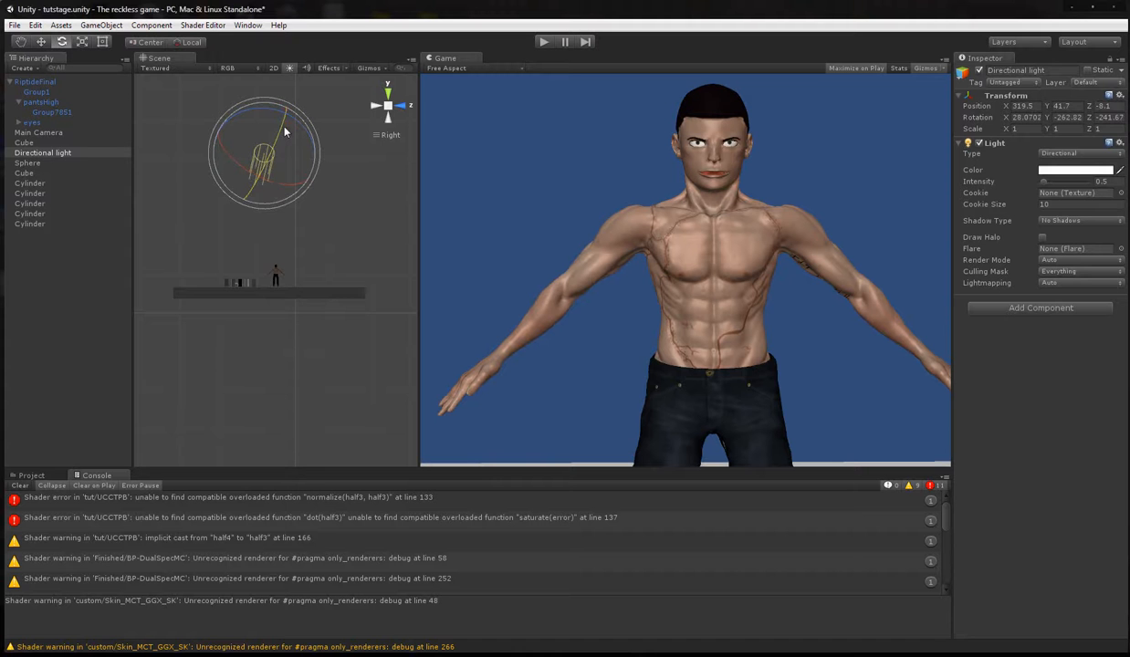
Frame Group1 in the Scene view and raise its RiptideFinal material's Roughness to about 0.419.
{"action": "left_click", "coordinate": [42, 92]}
{"action": "key", "text": "f"}
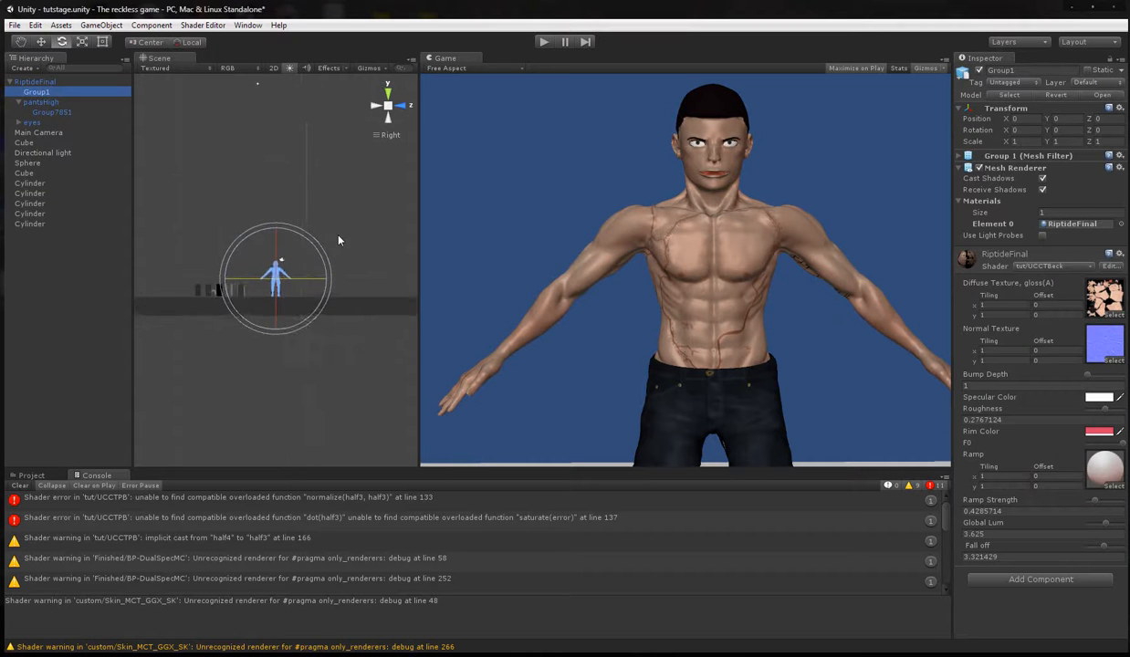
{"action": "scroll", "coordinate": [338, 238], "scroll_direction": "up", "scroll_amount": 8}
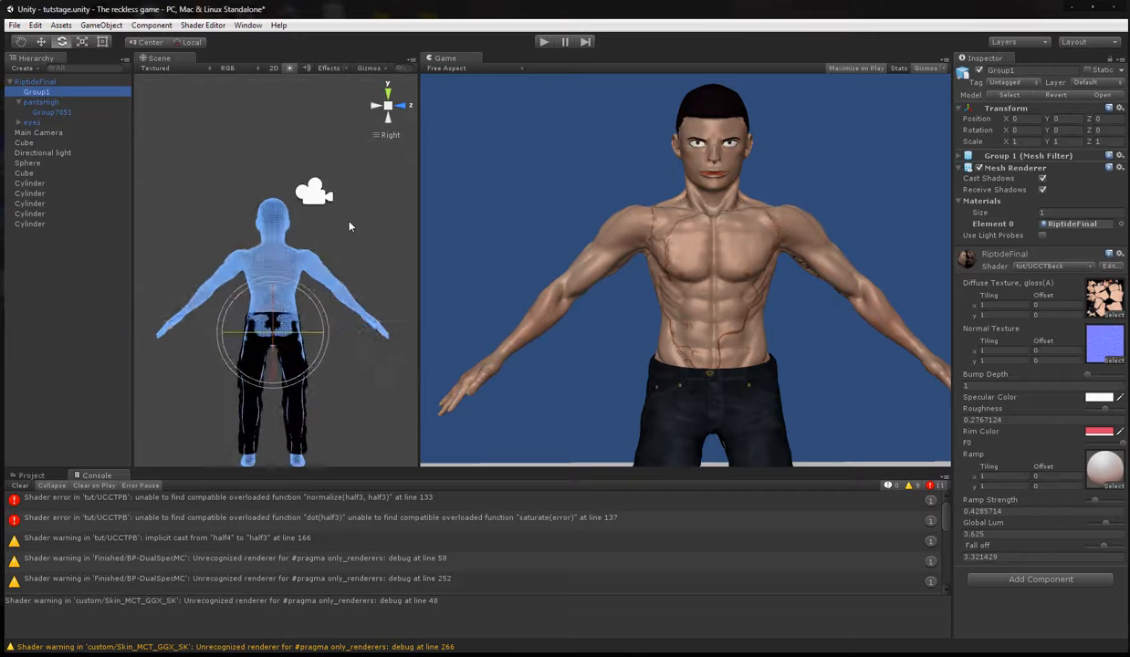
{"action": "scroll", "coordinate": [374, 212], "scroll_direction": "up", "scroll_amount": 2}
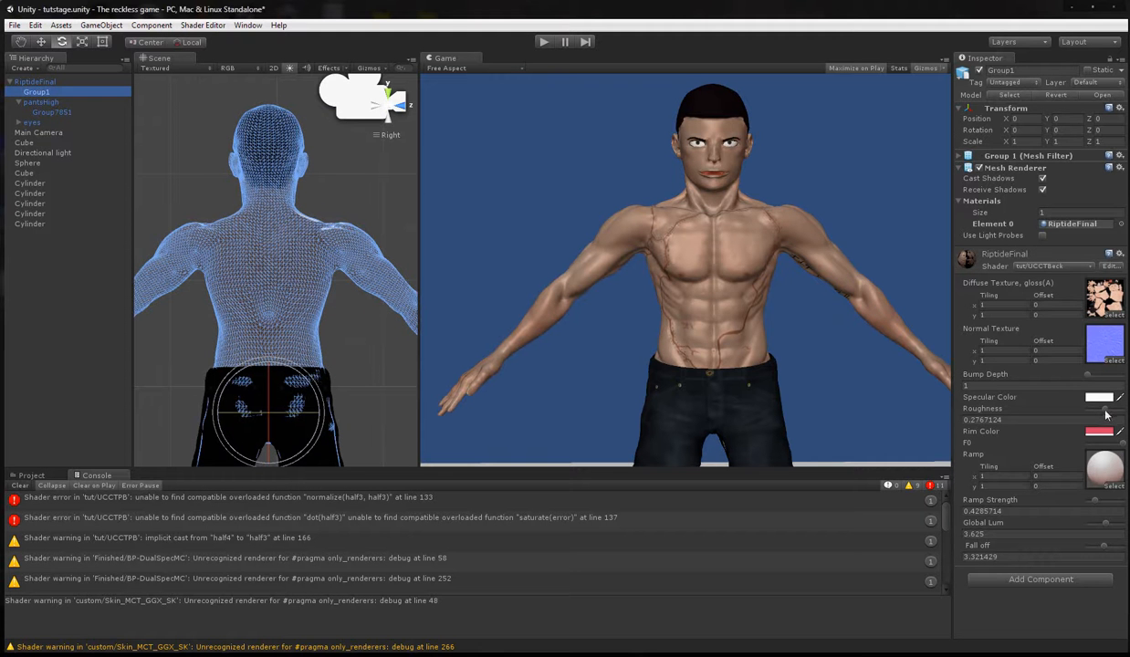
{"action": "left_click_drag", "start_coordinate": [1102, 408], "coordinate": [1107, 410]}
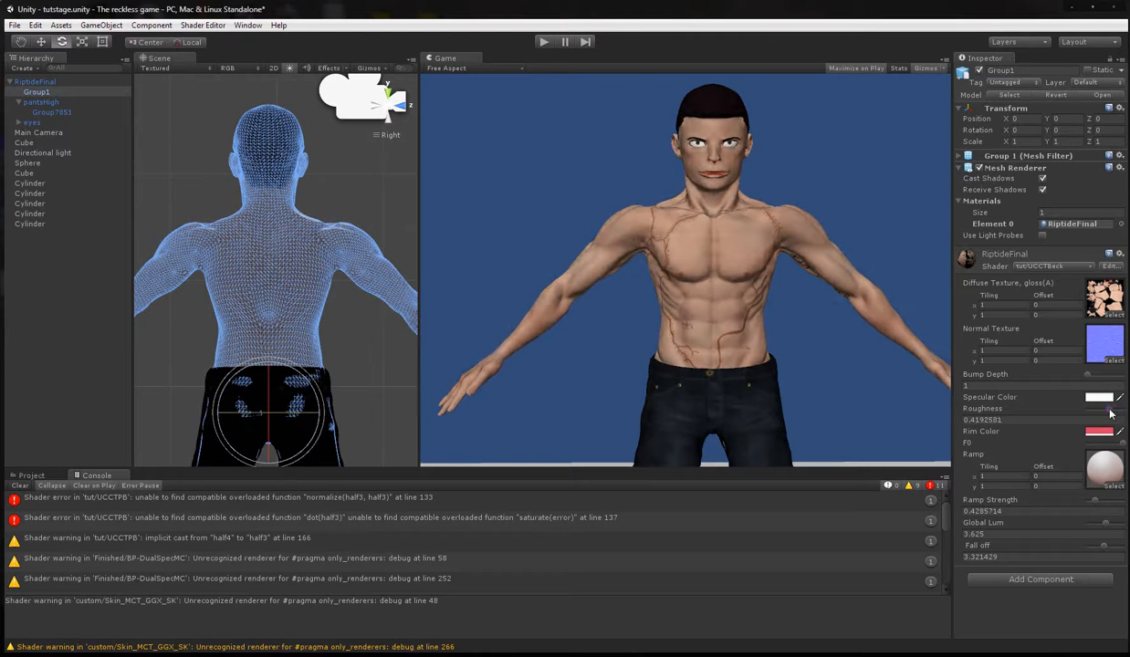
Switch to MonoDevelop and examine how specularReflection, lightFinal and the return line of UCEditB.shader use tex.a, tex.xyz and mc+_MatcapRange.
{"action": "key", "text": "alt+Tab"}
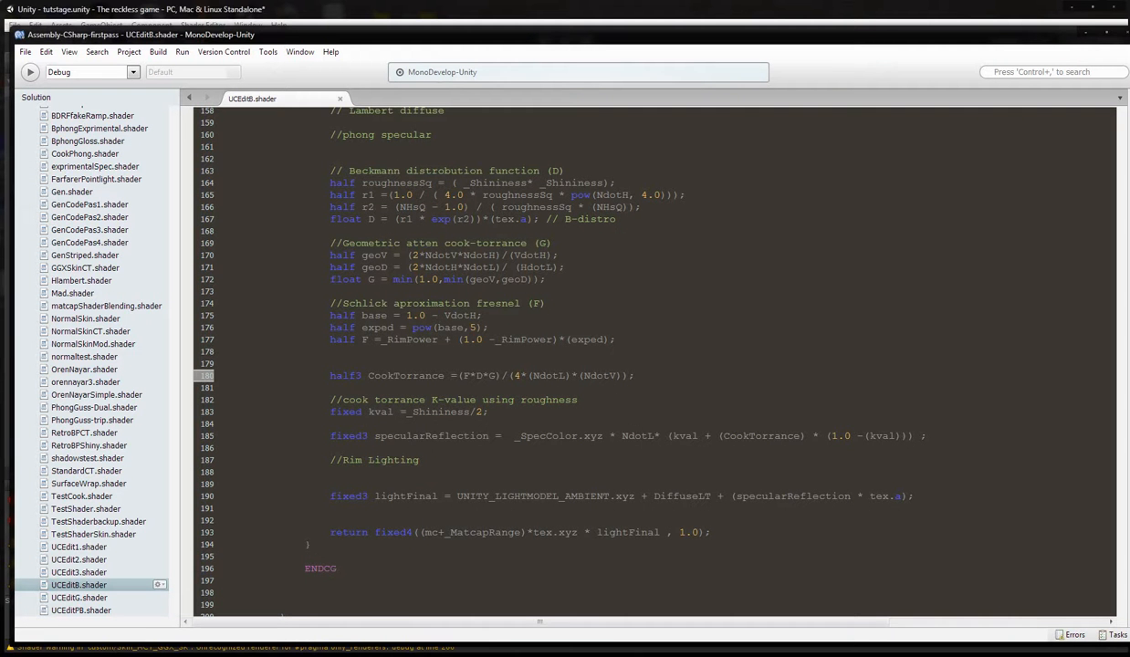
{"action": "left_click", "coordinate": [504, 436]}
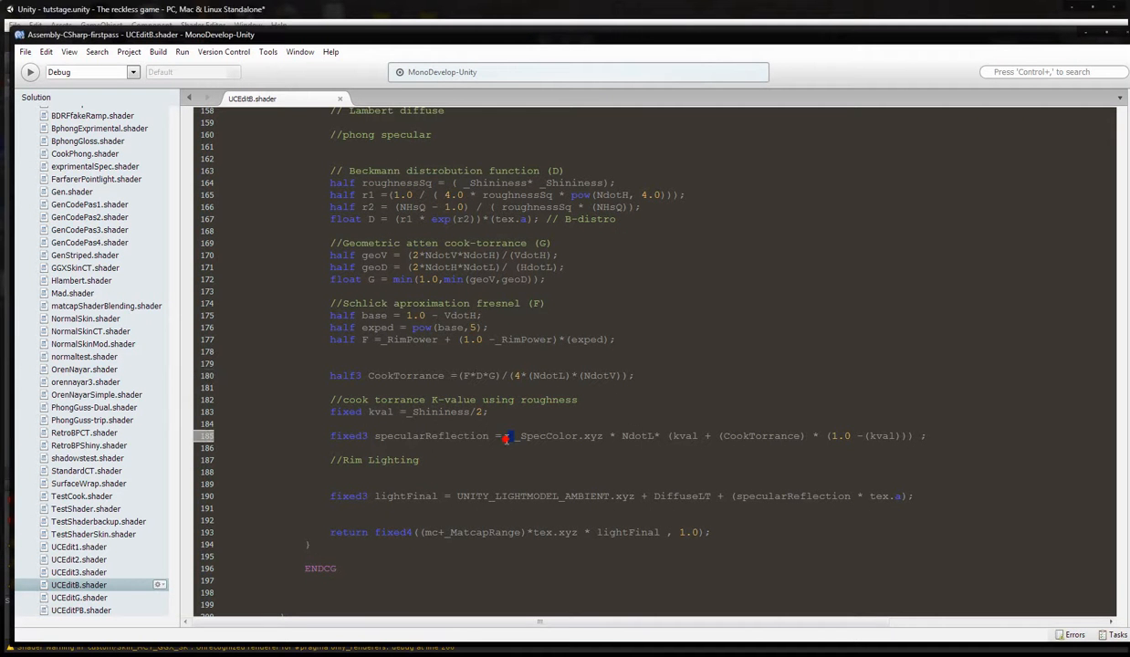
{"action": "double_click", "coordinate": [655, 496]}
{"action": "left_click", "coordinate": [507, 436]}
{"action": "left_click_drag", "start_coordinate": [453, 496], "coordinate": [693, 533]}
{"action": "left_click", "coordinate": [661, 531]}
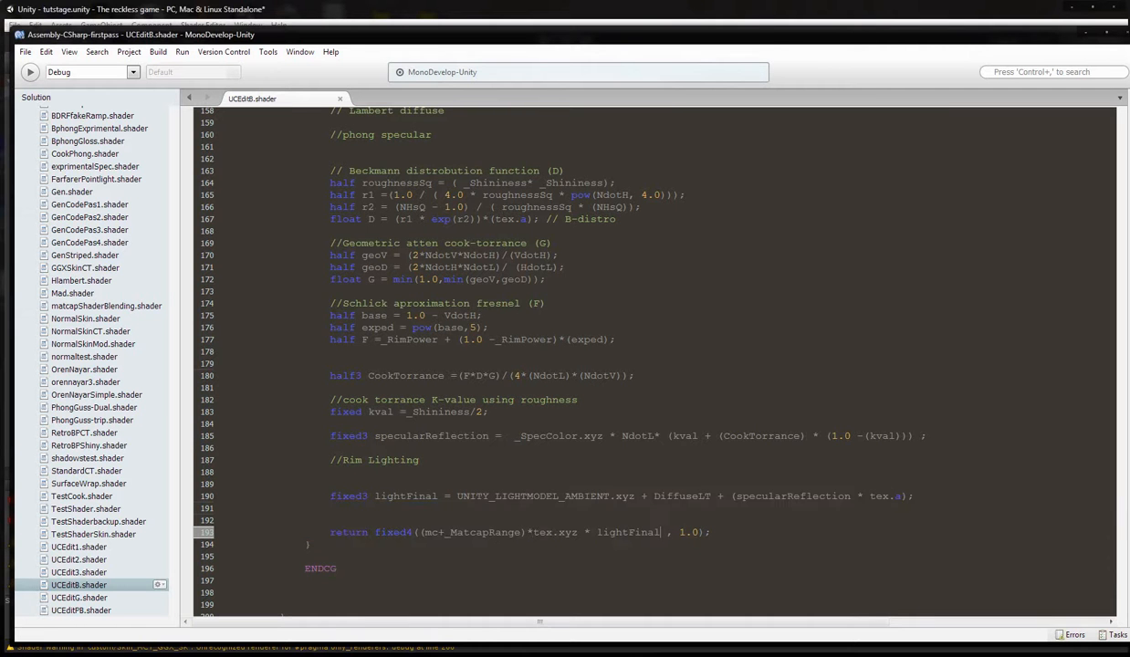
{"action": "left_click_drag", "start_coordinate": [579, 531], "coordinate": [533, 532]}
{"action": "left_click_drag", "start_coordinate": [869, 496], "coordinate": [902, 496]}
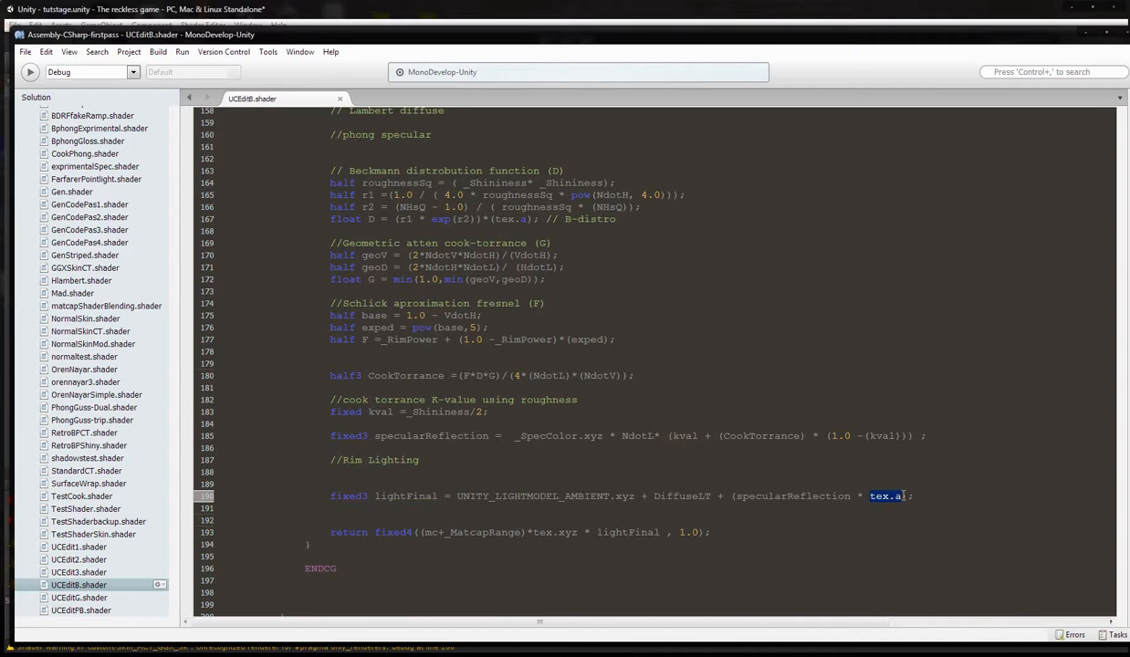
{"action": "left_click", "coordinate": [801, 496]}
{"action": "left_click_drag", "start_coordinate": [521, 532], "coordinate": [422, 531]}
{"action": "left_click", "coordinate": [546, 534]}
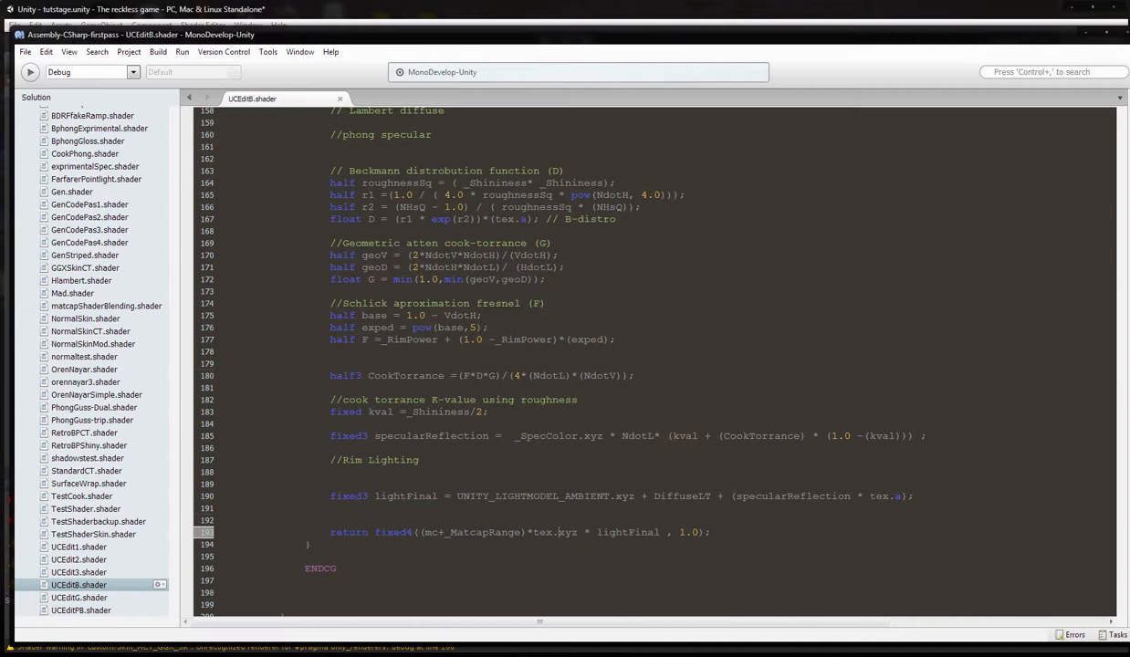
Switch to WordPad to read StandardCT.shader's final lighting code, and compare it with _MatcapRange and tex.xyz in UCEditB.shader's return line in MonoDevelop.
{"action": "key", "text": "alt+Tab"}
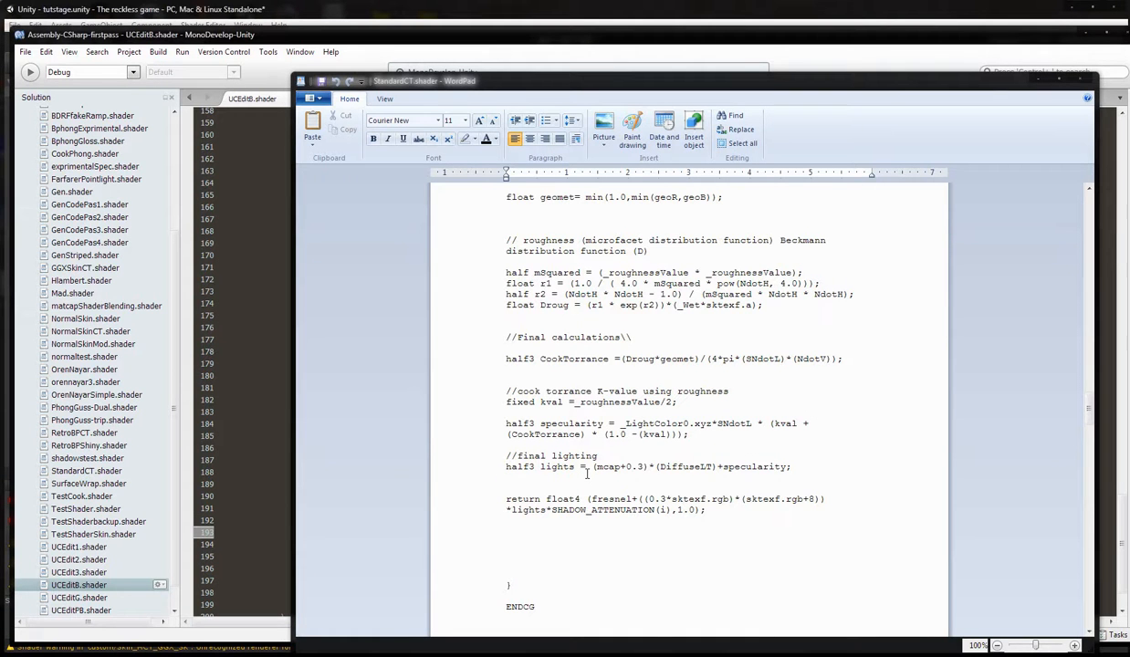
{"action": "key", "text": "alt+Tab"}
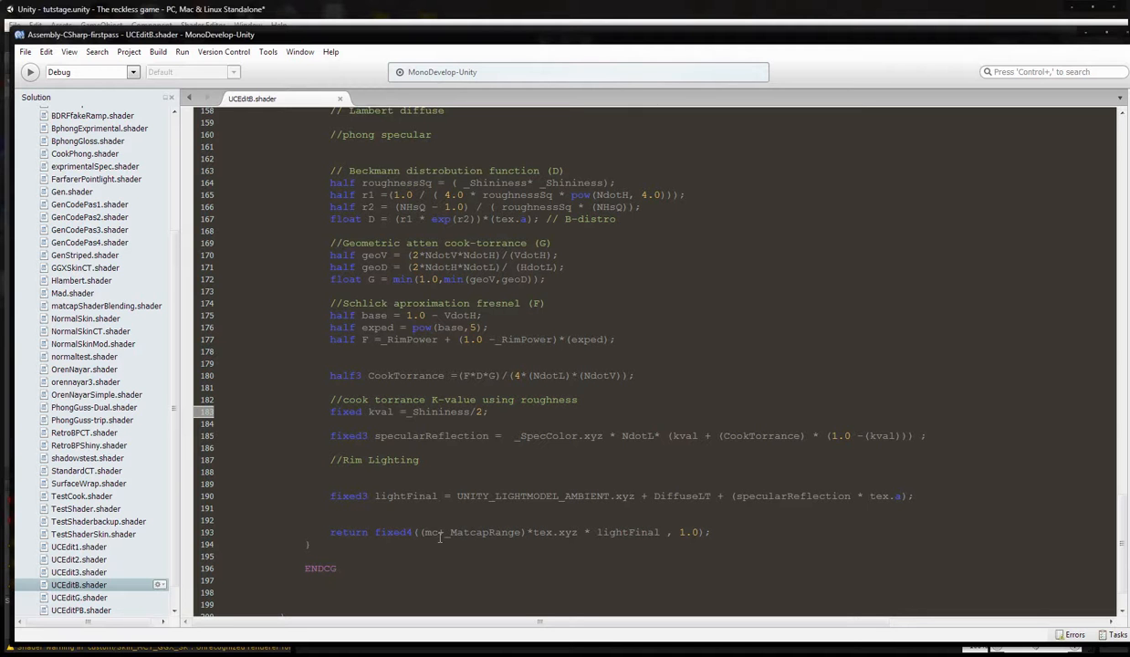
{"action": "left_click_drag", "start_coordinate": [445, 532], "coordinate": [521, 532]}
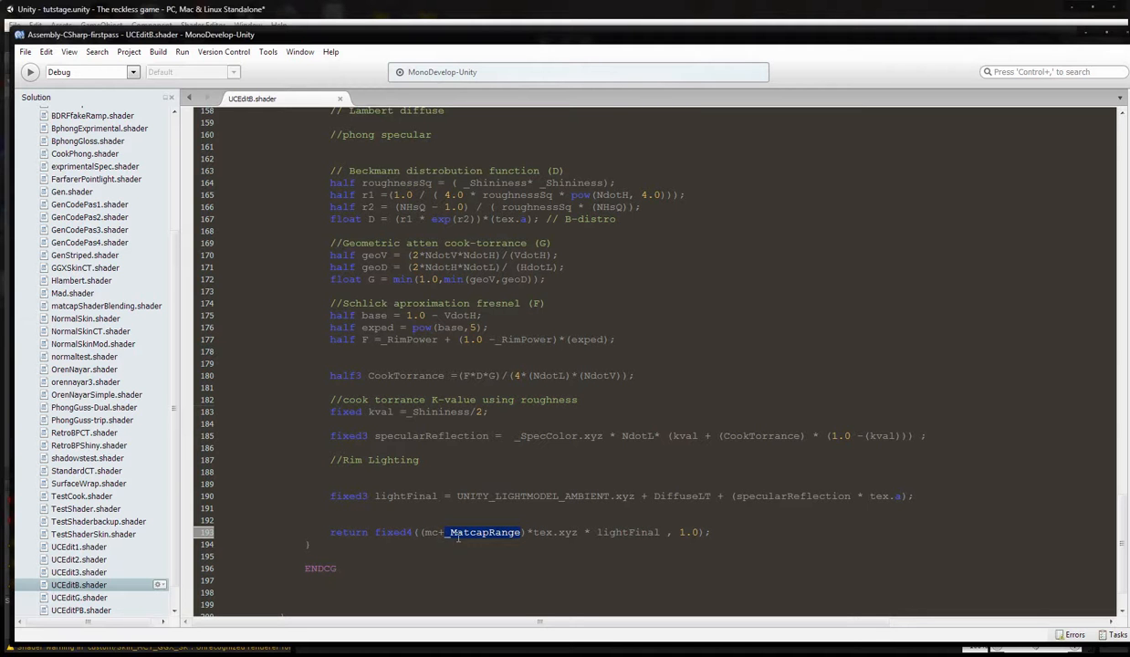
{"action": "left_click", "coordinate": [482, 532]}
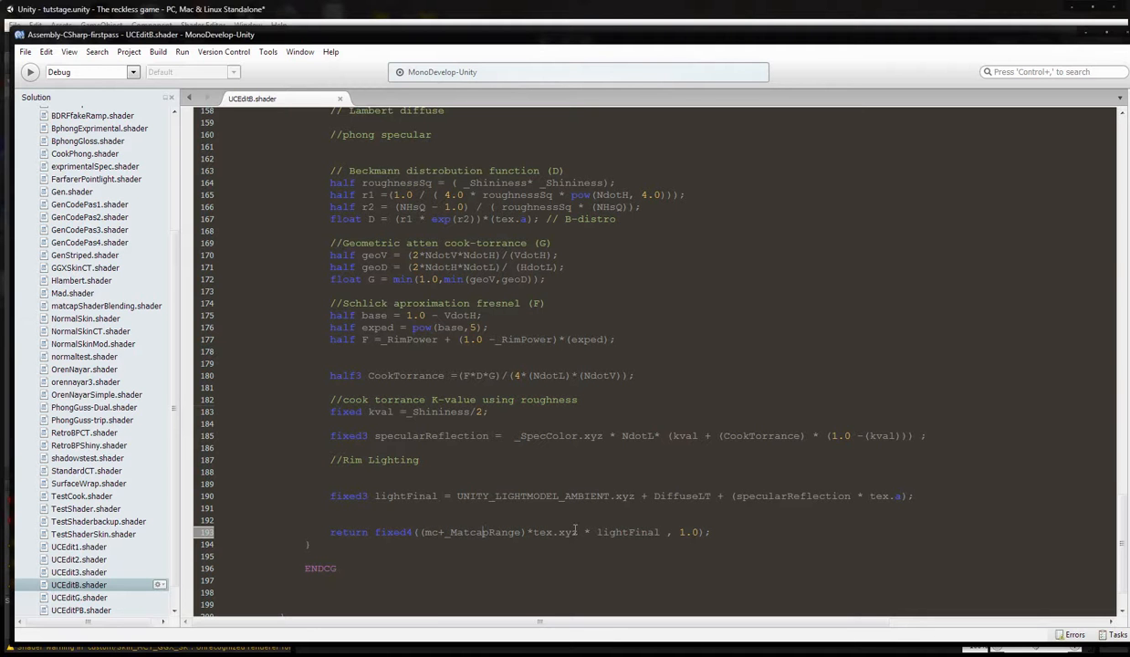
{"action": "left_click_drag", "start_coordinate": [579, 532], "coordinate": [528, 532]}
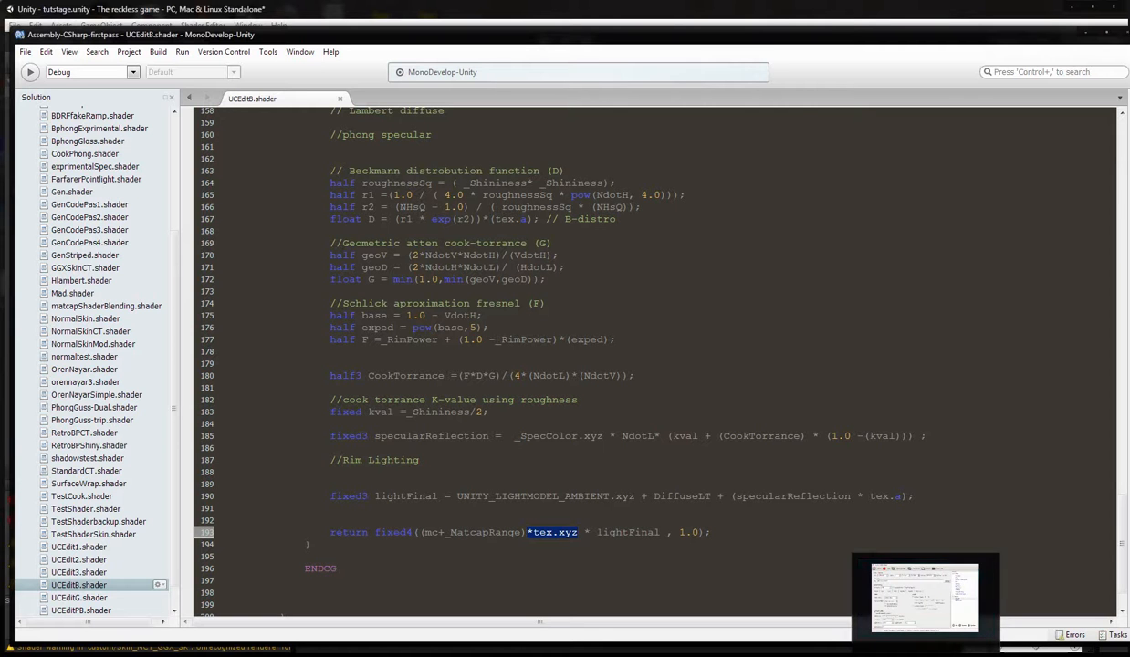
{"action": "left_click", "coordinate": [578, 531]}
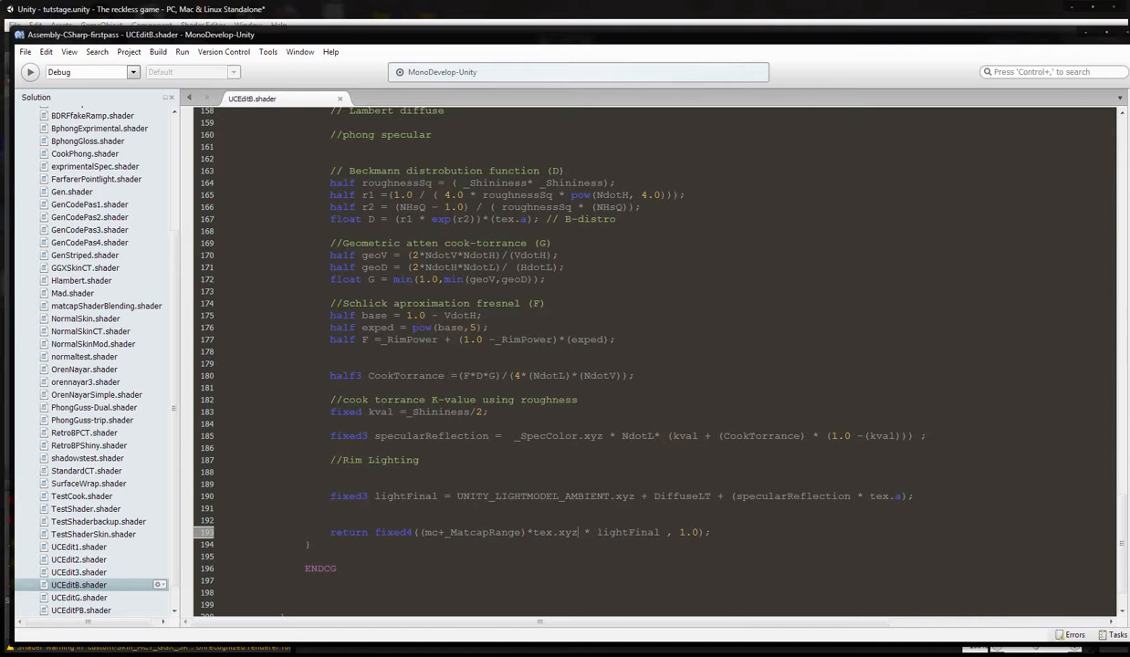
Multiply tex.xyz by itself in the return line and enclose the product in parentheses as (tex.xyz*tex.xyz).
{"action": "left_click_drag", "start_coordinate": [578, 532], "coordinate": [528, 532]}
{"action": "right_click", "coordinate": [528, 532]}
{"action": "left_click", "coordinate": [552, 514]}
{"action": "left_click", "coordinate": [418, 532]}
{"action": "right_click", "coordinate": [581, 500]}
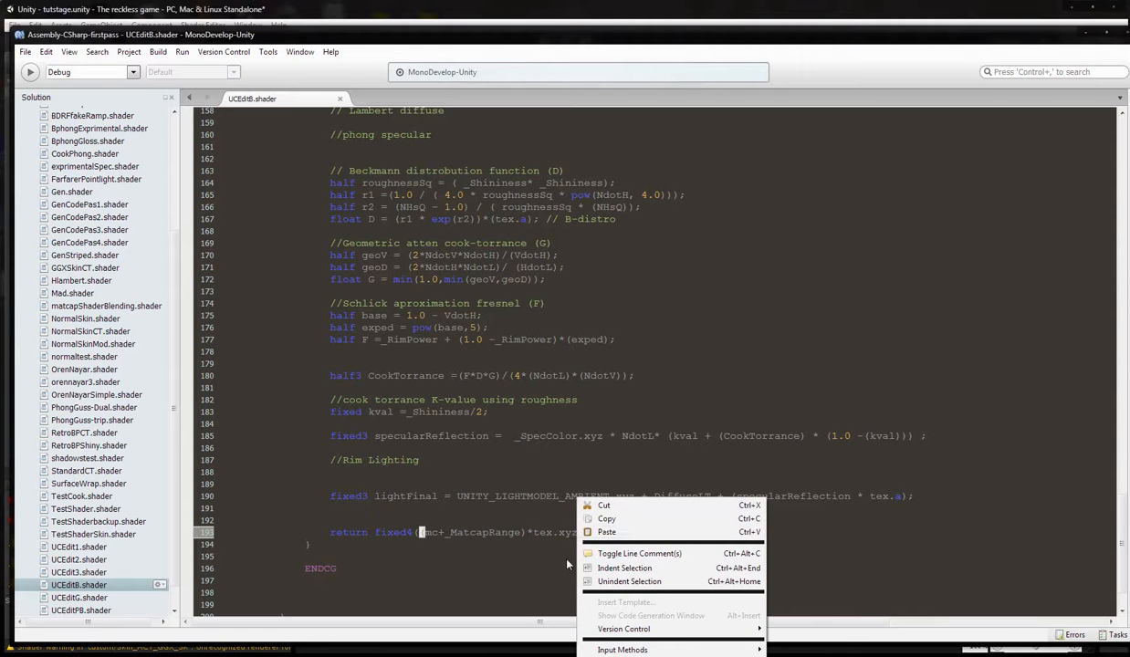
{"action": "left_click", "coordinate": [615, 535]}
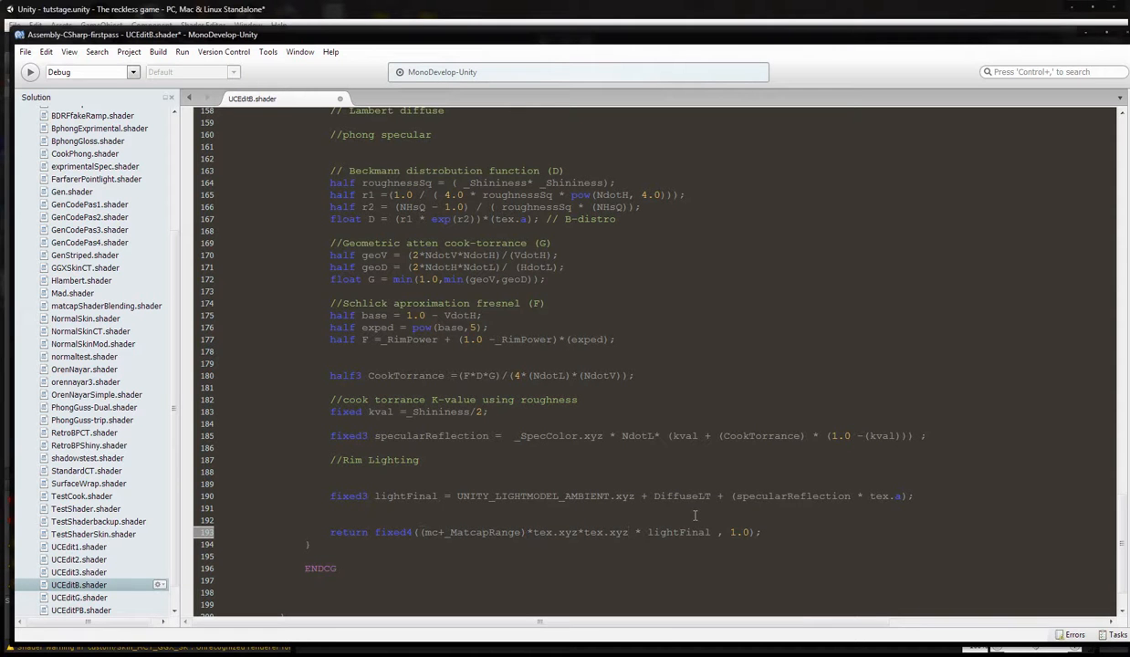
{"action": "type", "text": ")"}
{"action": "type", "text": "("}
{"action": "type", "text": "("}
{"action": "left_click", "coordinate": [592, 532]}
Save UCEditB.shader and switch to Unity to check the squared texture color on the character.
{"action": "left_click", "coordinate": [27, 52]}
{"action": "left_click", "coordinate": [36, 101]}
{"action": "left_click", "coordinate": [335, 10]}
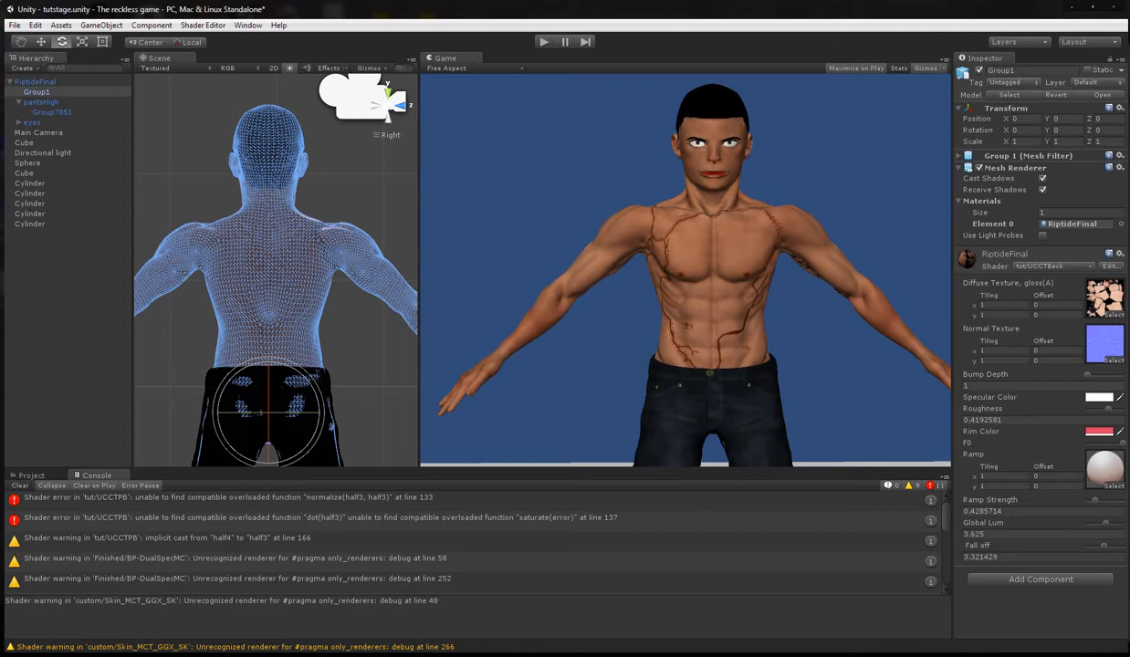
Switch to MonoDevelop and wrap each texture factor in the return line in its own parentheses, giving ((tex.xyz)*(tex.xyz)).
{"action": "key", "text": "alt+Tab"}
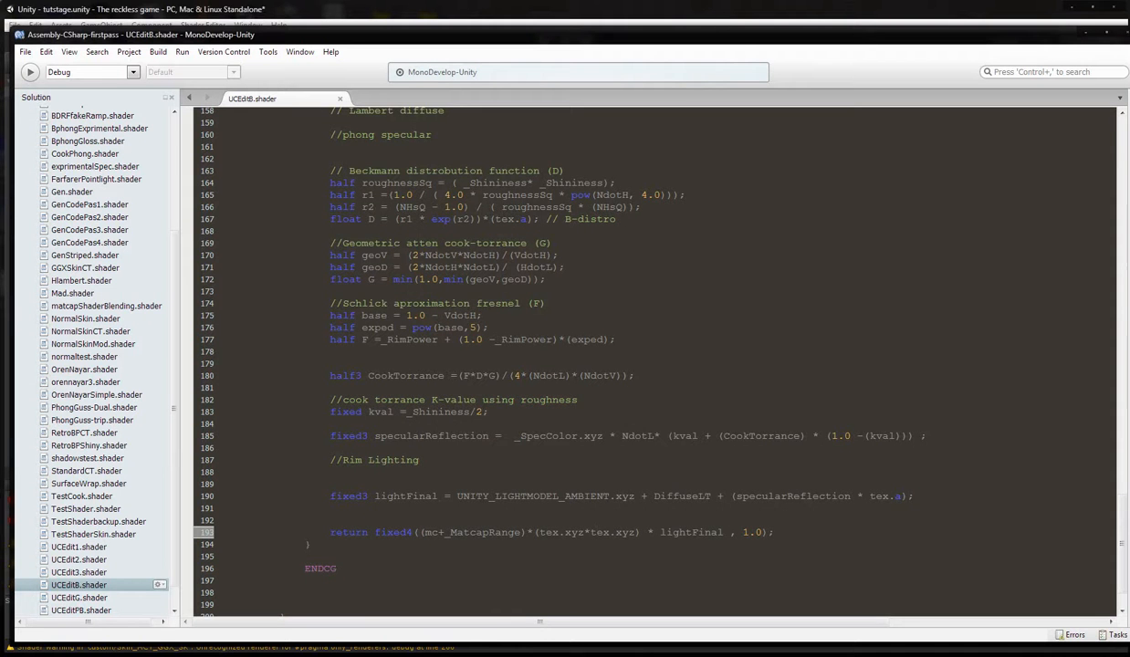
{"action": "left_click", "coordinate": [585, 532]}
{"action": "left_click", "coordinate": [539, 532]}
{"action": "type", "text": "("}
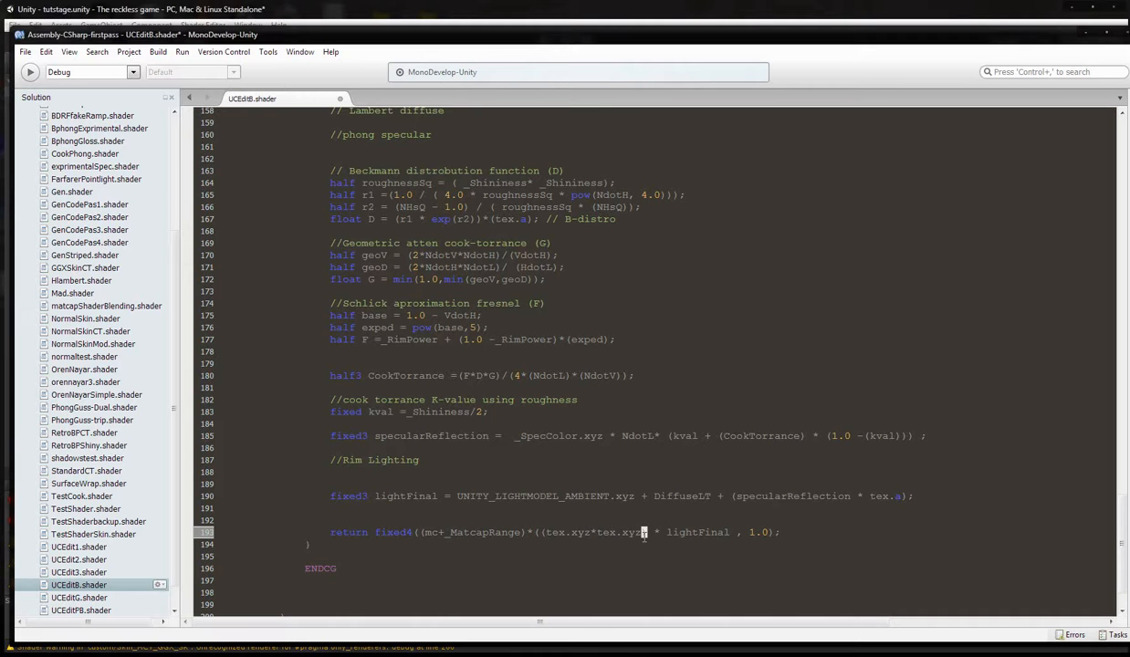
{"action": "type", "text": ")"}
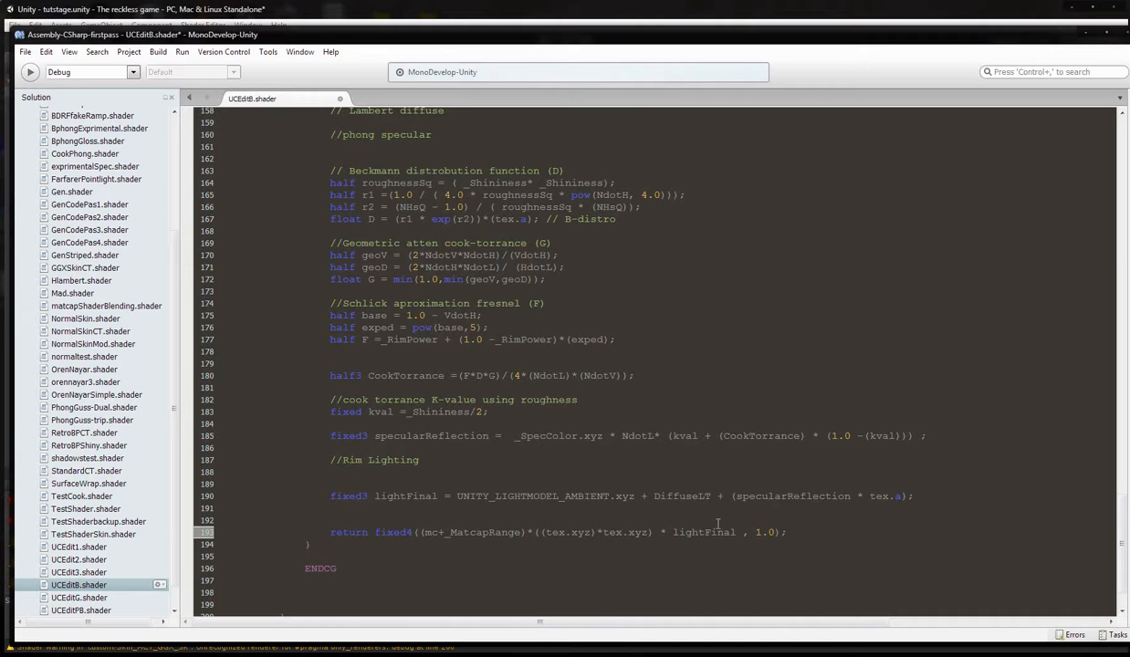
{"action": "type", "text": "("}
{"action": "left_click", "coordinate": [659, 532]}
{"action": "type", "text": ")"}
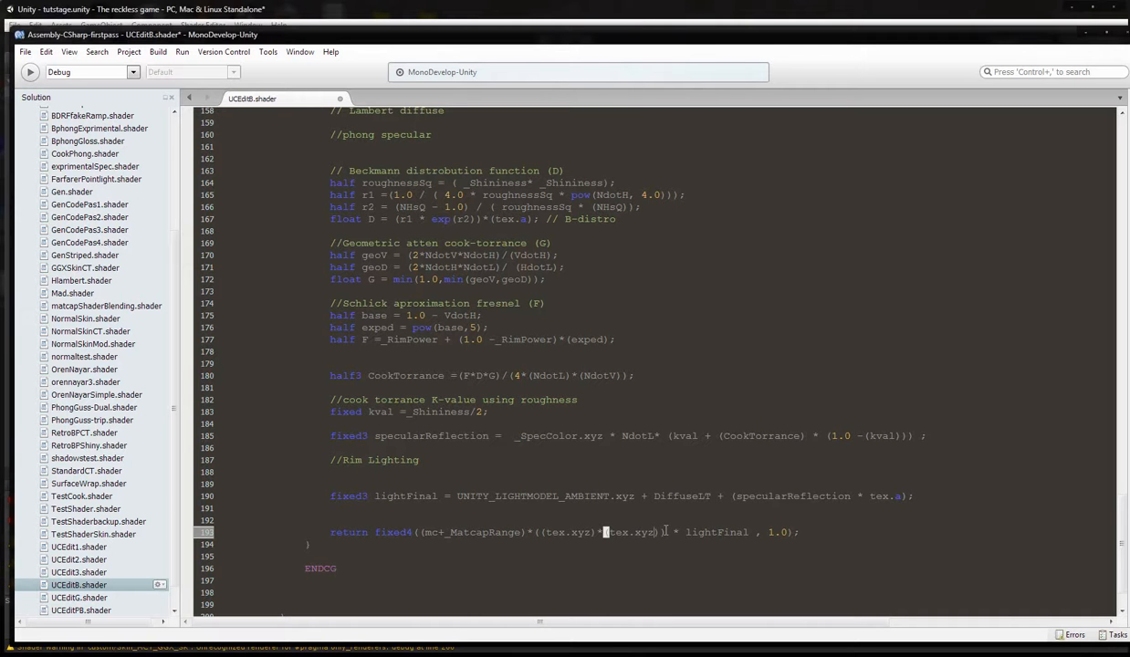
{"action": "type", "text": "+8"}
Change the two texture factors in the return line to (tex.xy*3) and (tex.xyz+8).
{"action": "left_click_drag", "start_coordinate": [590, 532], "coordinate": [582, 532]}
{"action": "type", "text": "*3"}
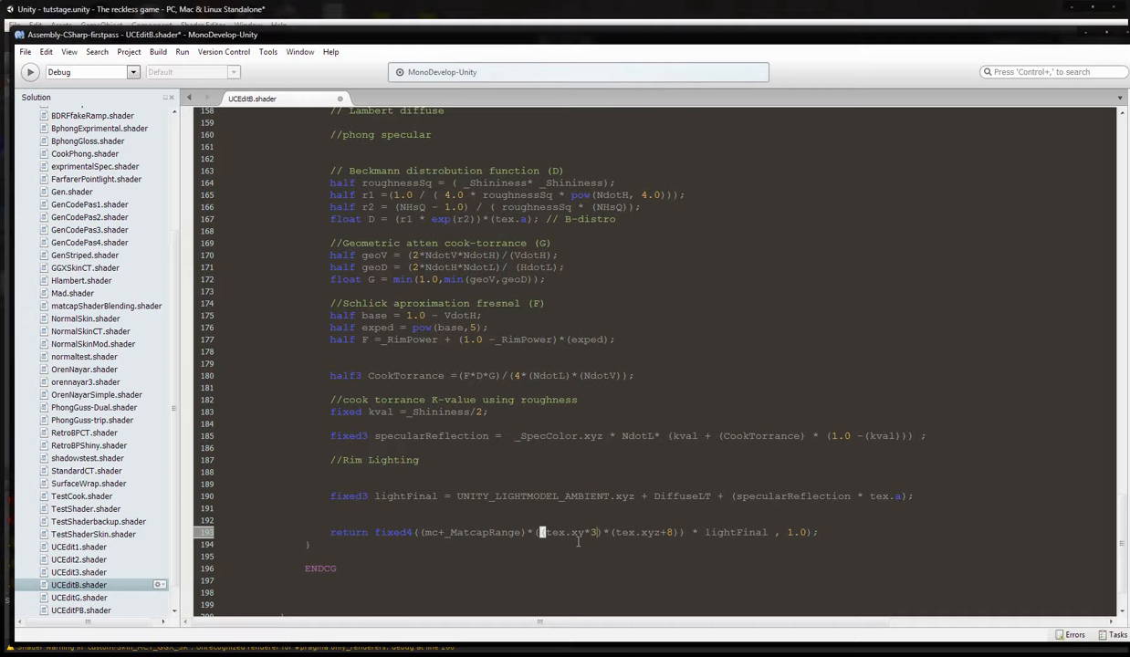
Save the shader, check the character in Unity, and return to the shader code in MonoDevelop.
{"action": "left_click", "coordinate": [30, 52]}
{"action": "left_click", "coordinate": [44, 101]}
{"action": "left_click", "coordinate": [348, 15]}
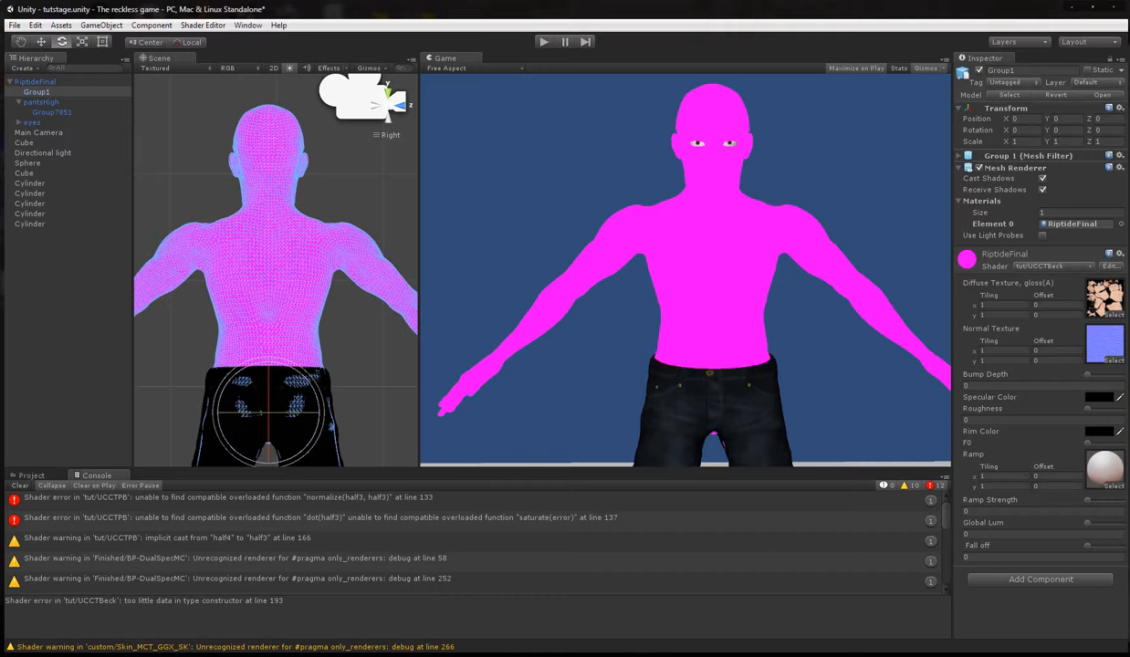
{"action": "left_click", "coordinate": [844, 654]}
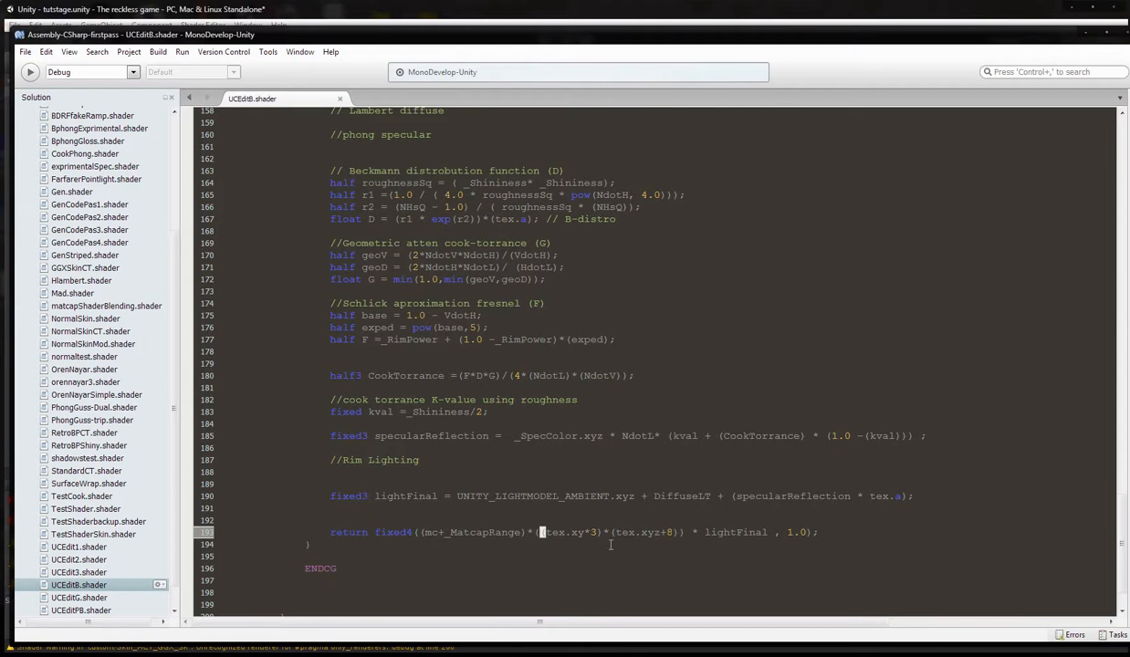
Correct the first texture factor in the return line to (tex.xyz*3).
{"action": "type", "text": "("}
{"action": "left_click", "coordinate": [584, 532]}
{"action": "type", "text": "z"}
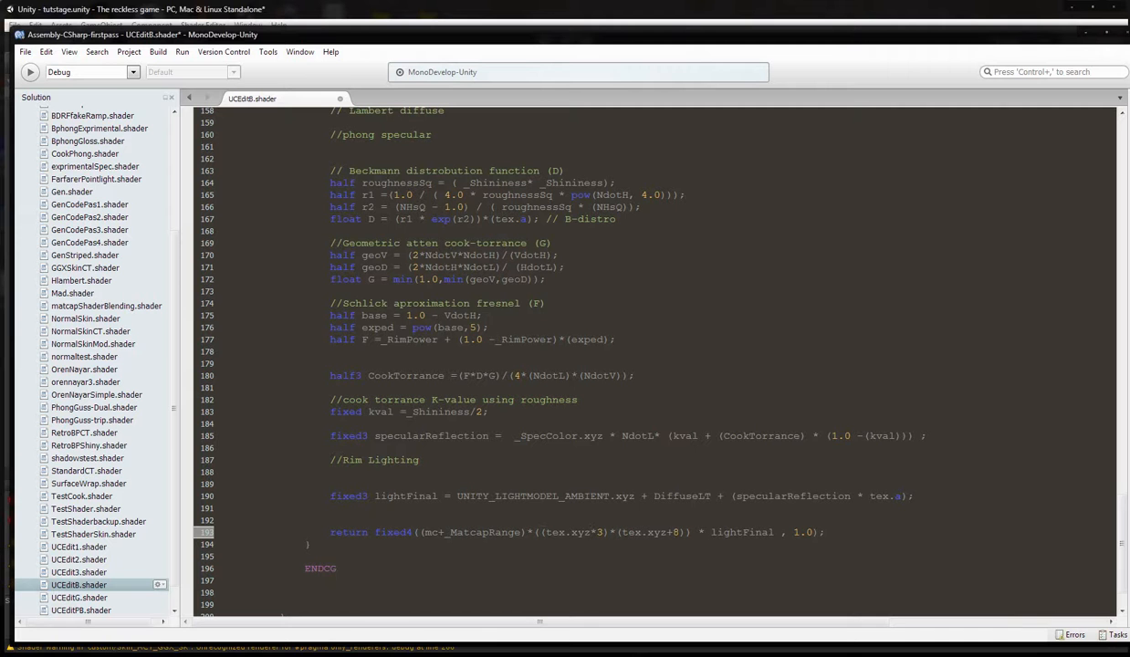
Save the shader, then lower the character material's Roughness to about 0.014 and Ramp Strength to 0 in Unity.
{"action": "left_click", "coordinate": [31, 55]}
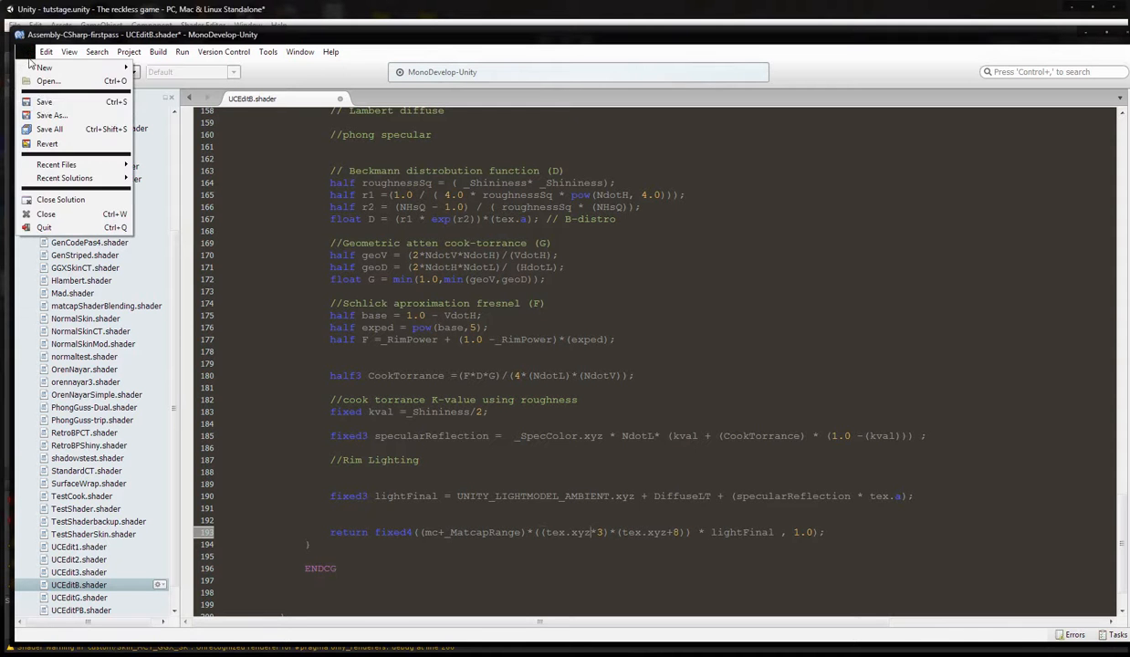
{"action": "left_click", "coordinate": [42, 102]}
{"action": "left_click", "coordinate": [308, 19]}
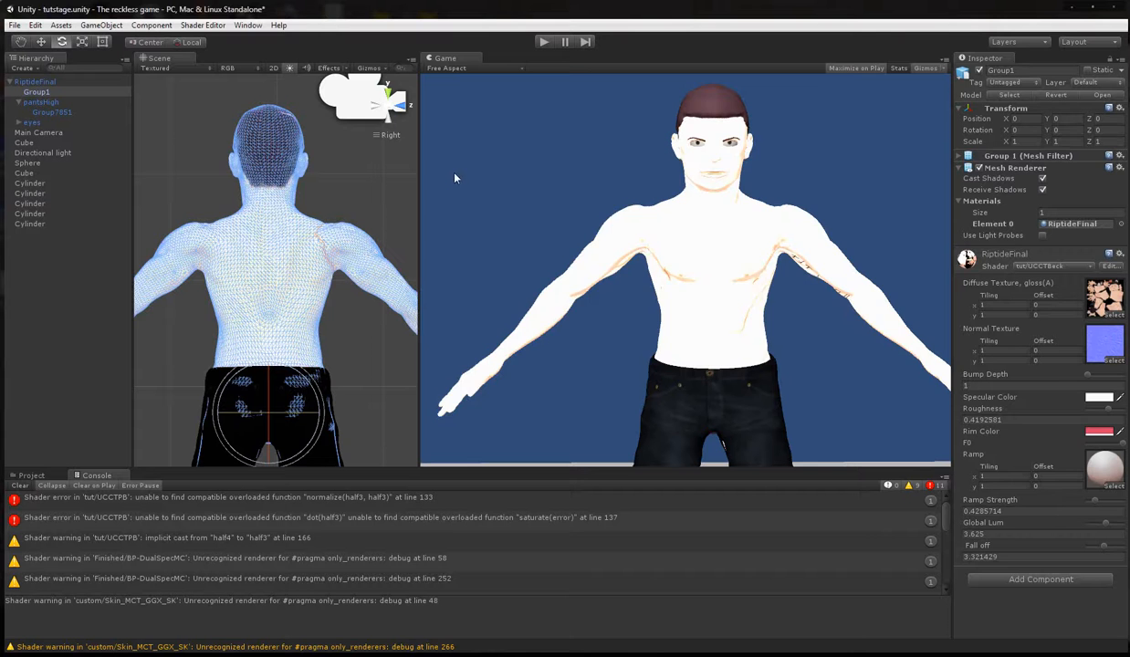
{"action": "mouse_move", "coordinate": [1089, 376]}
{"action": "left_mouse_down"}
{"action": "mouse_move", "coordinate": [1062, 367]}
{"action": "mouse_move", "coordinate": [1096, 380]}
{"action": "mouse_move", "coordinate": [1106, 411]}
{"action": "mouse_move", "coordinate": [1042, 404]}
{"action": "mouse_move", "coordinate": [1088, 422]}
{"action": "left_mouse_up"}
{"action": "mouse_move", "coordinate": [1094, 504]}
{"action": "left_mouse_down"}
{"action": "mouse_move", "coordinate": [1076, 509]}
{"action": "mouse_move", "coordinate": [1105, 513]}
{"action": "mouse_move", "coordinate": [1079, 509]}
{"action": "left_mouse_up"}
Check the final lighting and return line of the reference StandardCT.shader in WordPad, then return to the shader code in MonoDevelop.
{"action": "mouse_move", "coordinate": [925, 654]}
{"action": "left_click", "coordinate": [925, 599]}
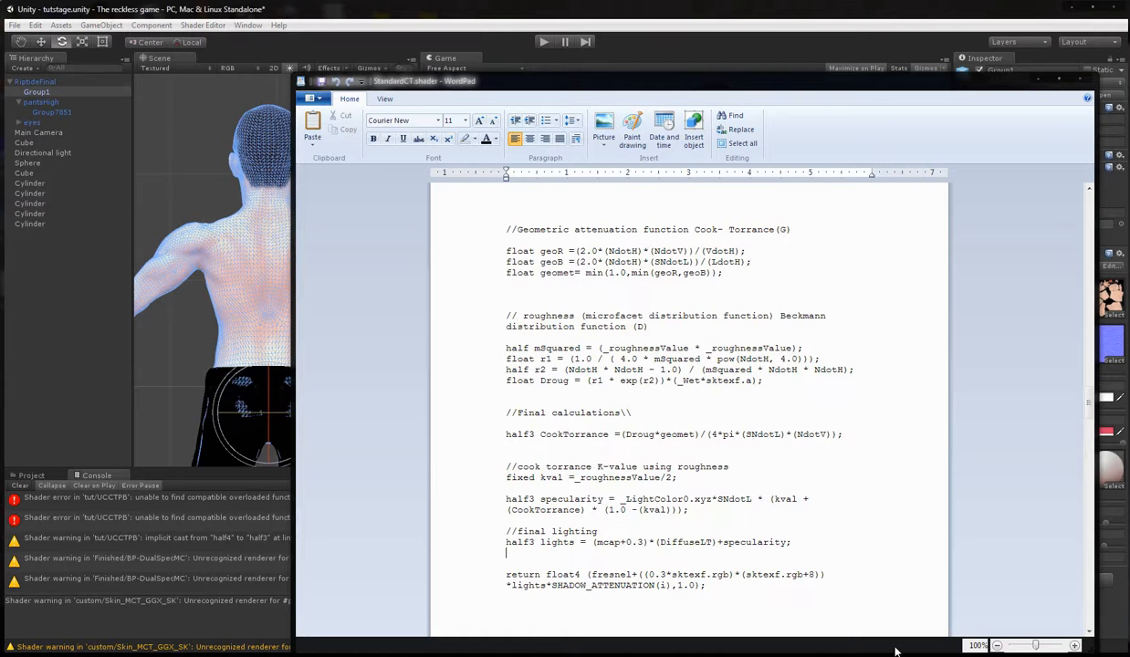
{"action": "left_click", "coordinate": [925, 654]}
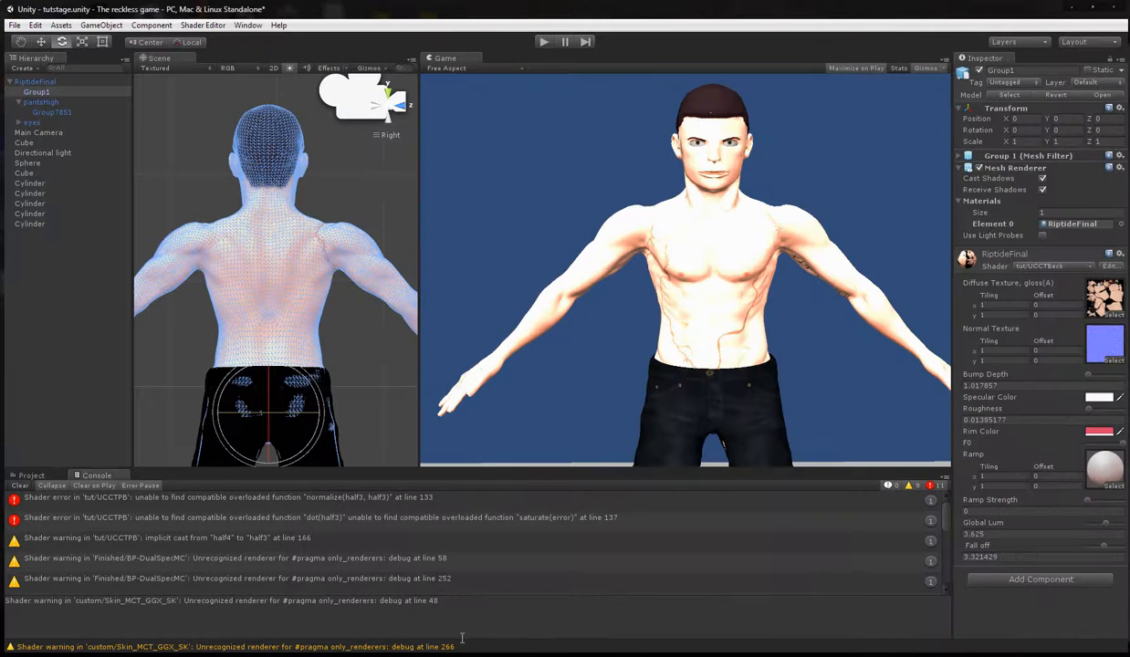
{"action": "key", "text": "alt+Tab"}
{"action": "key", "text": "super+Down"}
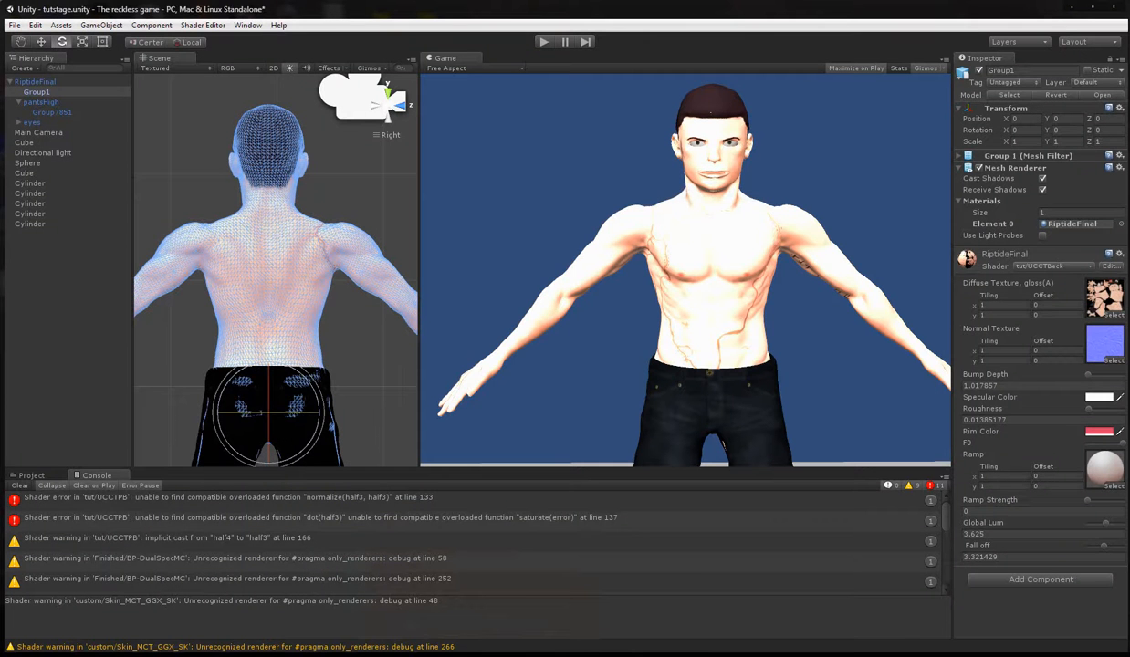
{"action": "key", "text": "alt+Tab"}
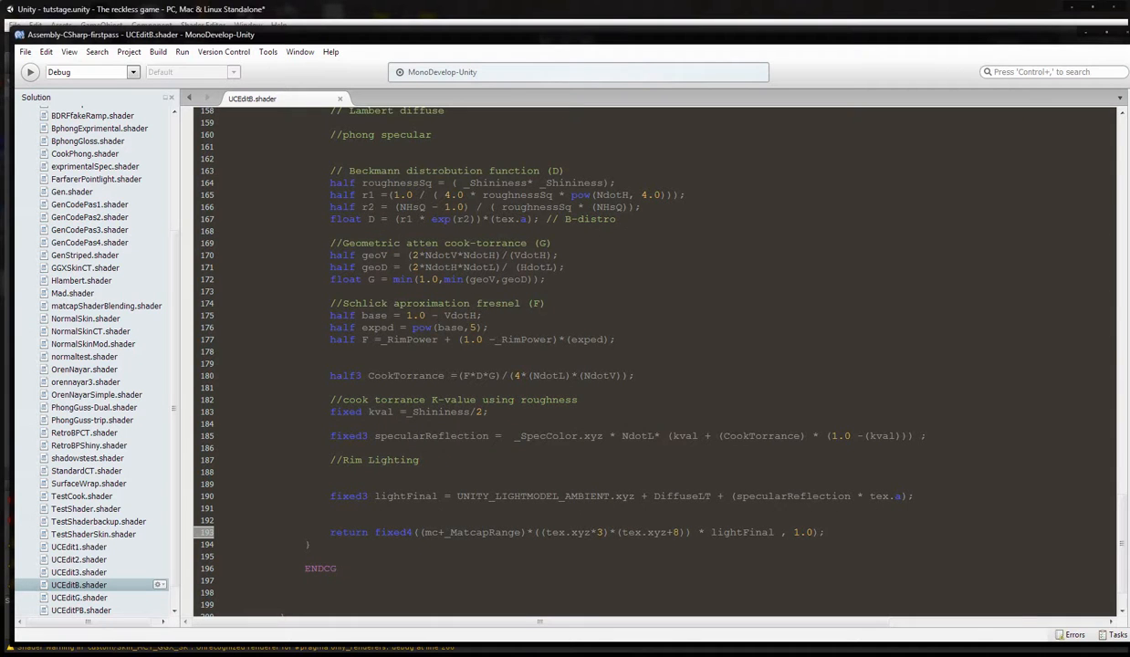
Change the second texture factor in the return line to (tex.xyz+3).
{"action": "left_click", "coordinate": [683, 532]}
{"action": "key", "text": "BackSpace"}
{"action": "type", "text": "2"}
{"action": "key", "text": "BackSpace"}
{"action": "type", "text": "3"}
Save the shader, switch to Unity and set the character material's Roughness to about 0.3.
{"action": "left_click", "coordinate": [27, 52]}
{"action": "left_click", "coordinate": [50, 104]}
{"action": "left_click", "coordinate": [330, 11]}
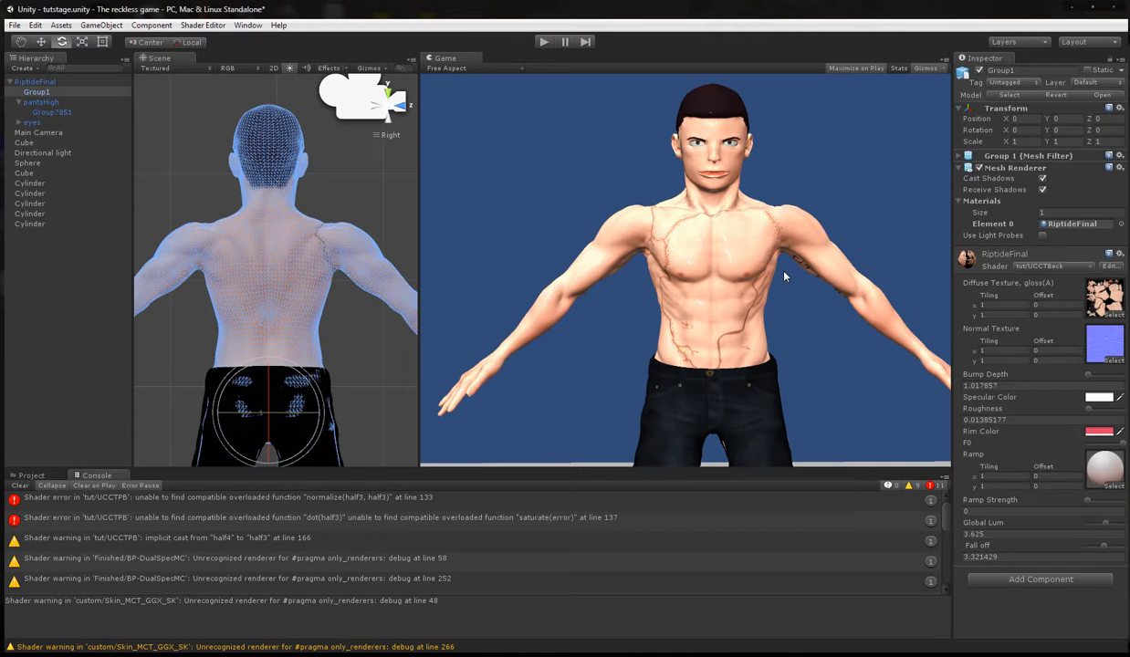
{"action": "mouse_move", "coordinate": [1088, 410]}
{"action": "left_mouse_down"}
{"action": "mouse_move", "coordinate": [1098, 410]}
{"action": "mouse_move", "coordinate": [1083, 410]}
{"action": "left_mouse_up"}
Switch to MonoDevelop and remove the *3 multiplier from the first texture factor in the return line.
{"action": "key", "text": "alt+Tab"}
{"action": "left_click", "coordinate": [541, 532]}
{"action": "key", "text": "BackSpace"}
{"action": "key", "text": "BackSpace"}
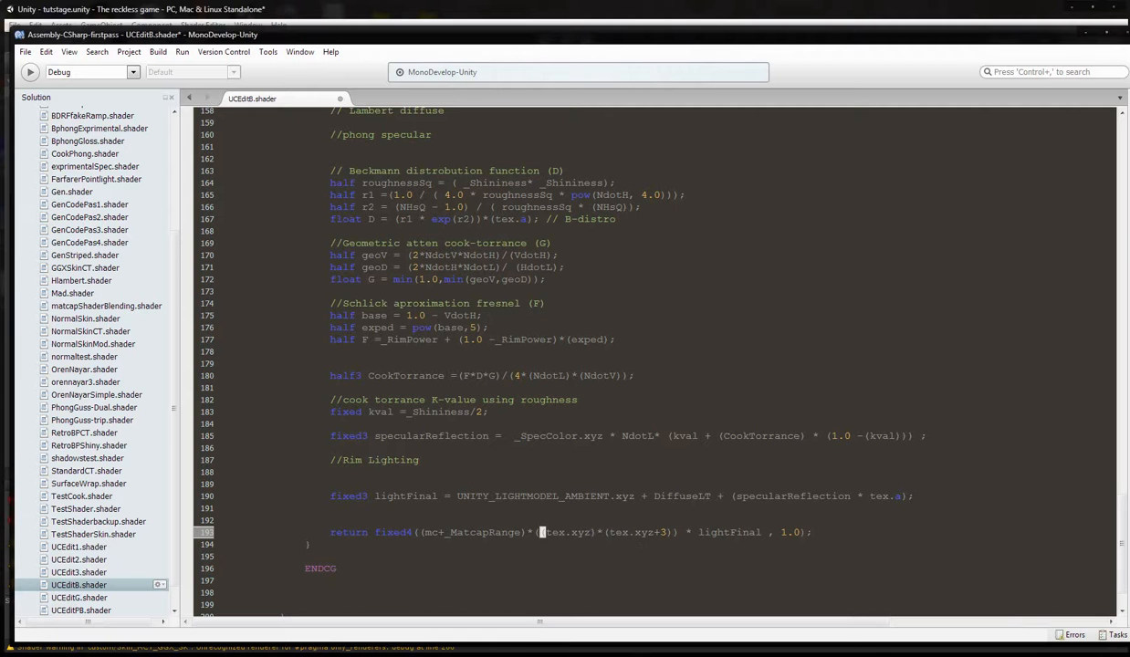
View the RiptideFinal.BMP texture from the tutorial folder beside the character in Unity to compare their skin colors.
{"action": "left_click", "coordinate": [614, 553]}
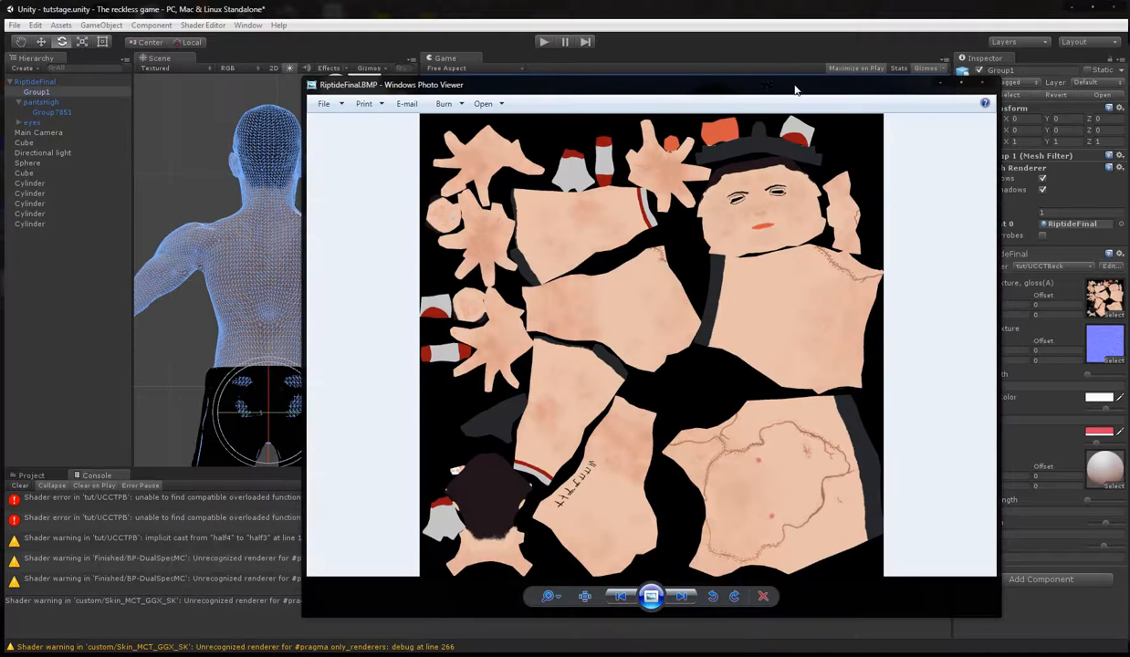
{"action": "left_click_drag", "start_coordinate": [764, 86], "coordinate": [378, 74]}
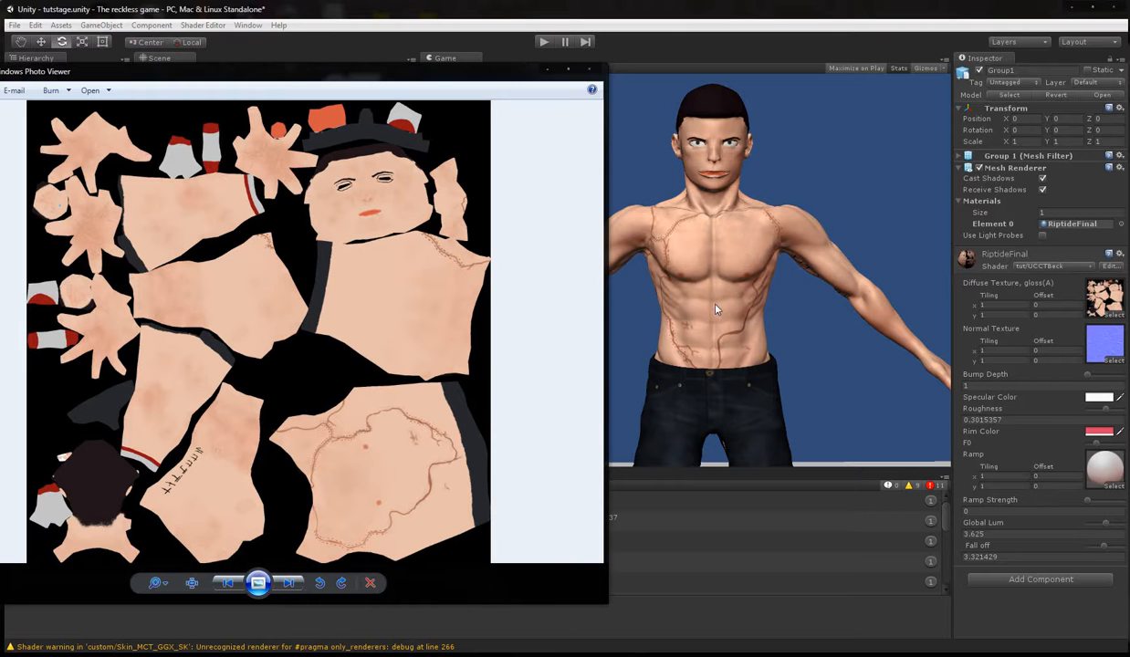
{"action": "left_click", "coordinate": [546, 72]}
Set the material's Ramp texture to None.
{"action": "left_click", "coordinate": [1111, 484]}
{"action": "scroll", "coordinate": [252, 253], "scroll_direction": "up", "scroll_amount": 15}
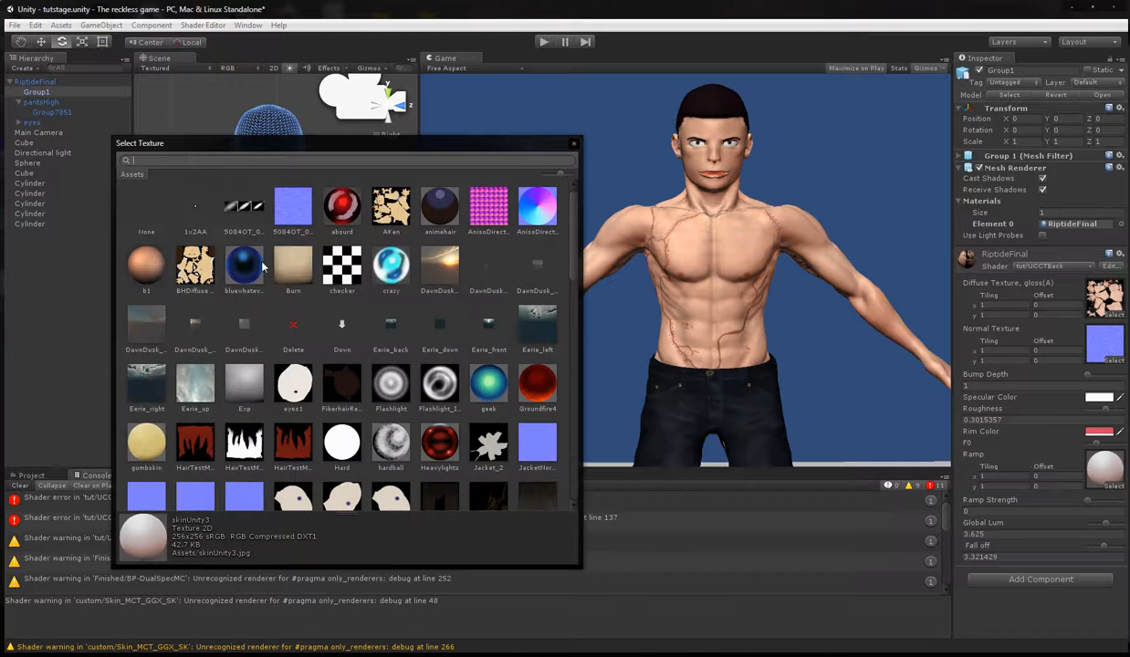
{"action": "left_click", "coordinate": [146, 205]}
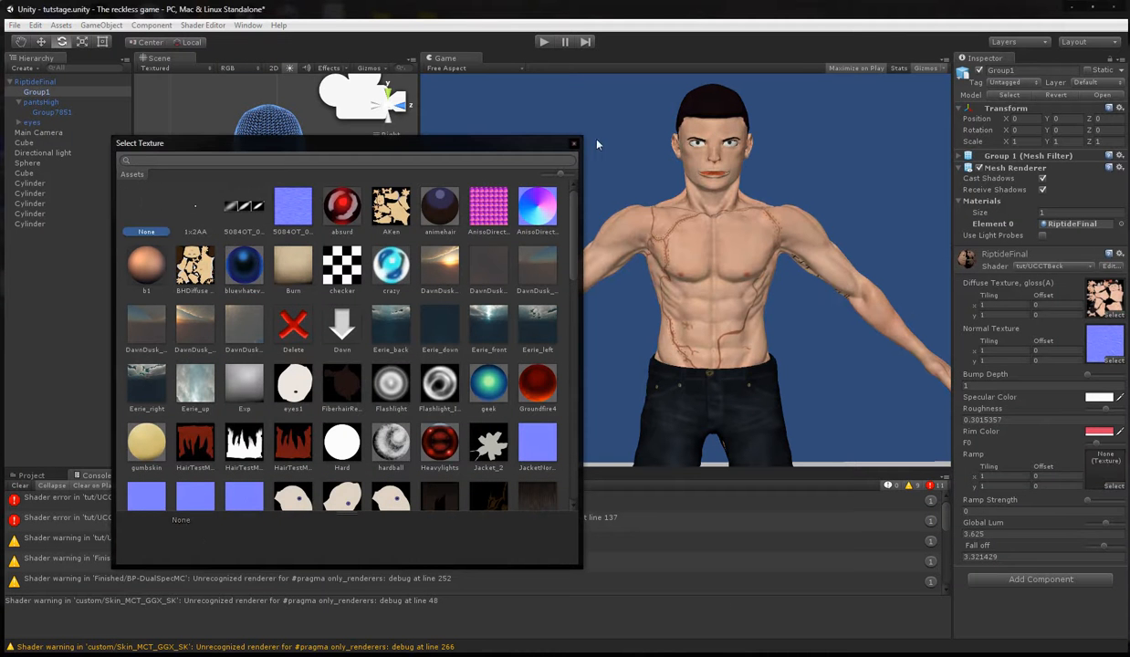
{"action": "left_click", "coordinate": [573, 144]}
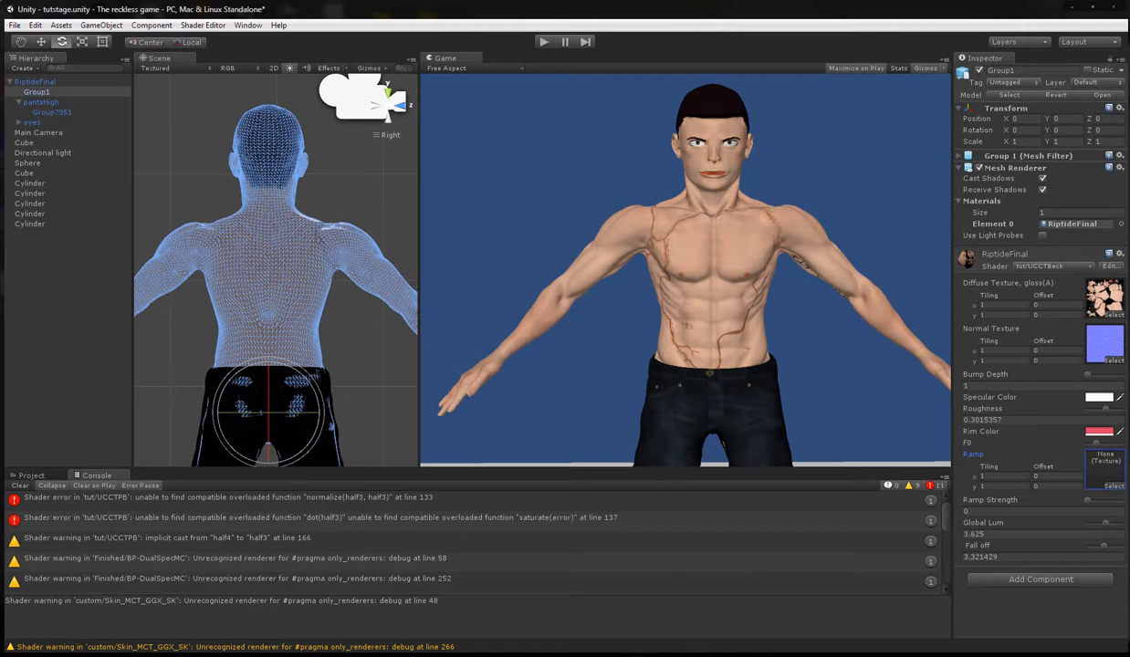
Switch to MonoDevelop and remove the +3 from the second texture factor in the return line.
{"action": "key", "text": "alt+Tab"}
{"action": "left_click_drag", "start_coordinate": [546, 531], "coordinate": [591, 532]}
{"action": "left_click_drag", "start_coordinate": [571, 532], "coordinate": [584, 532]}
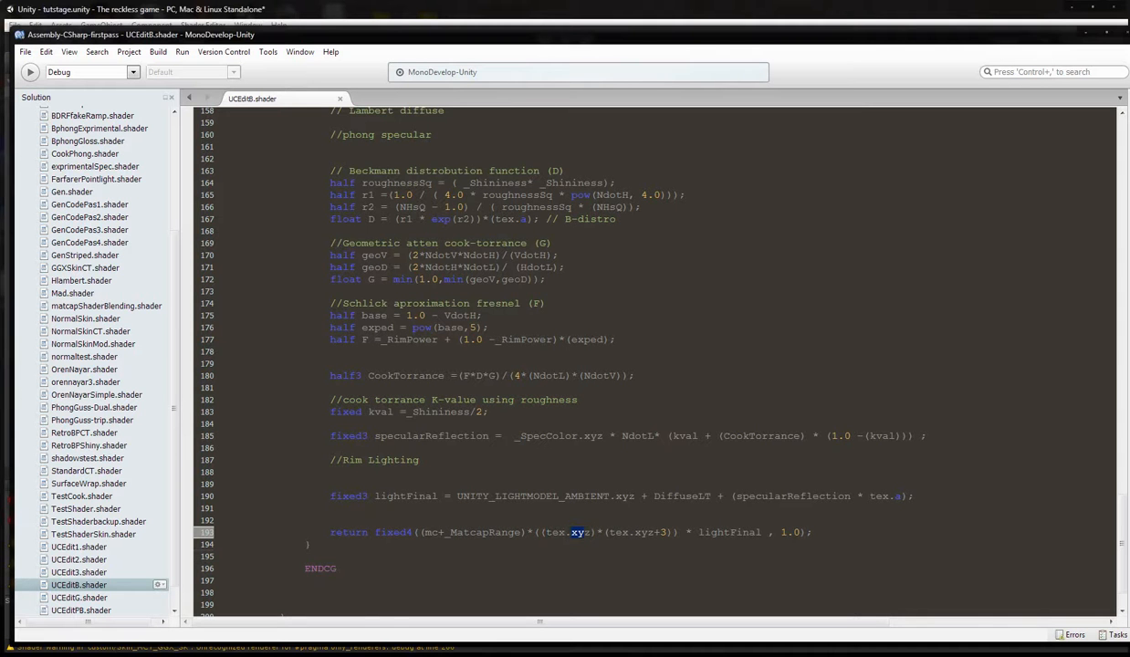
{"action": "left_click", "coordinate": [604, 532]}
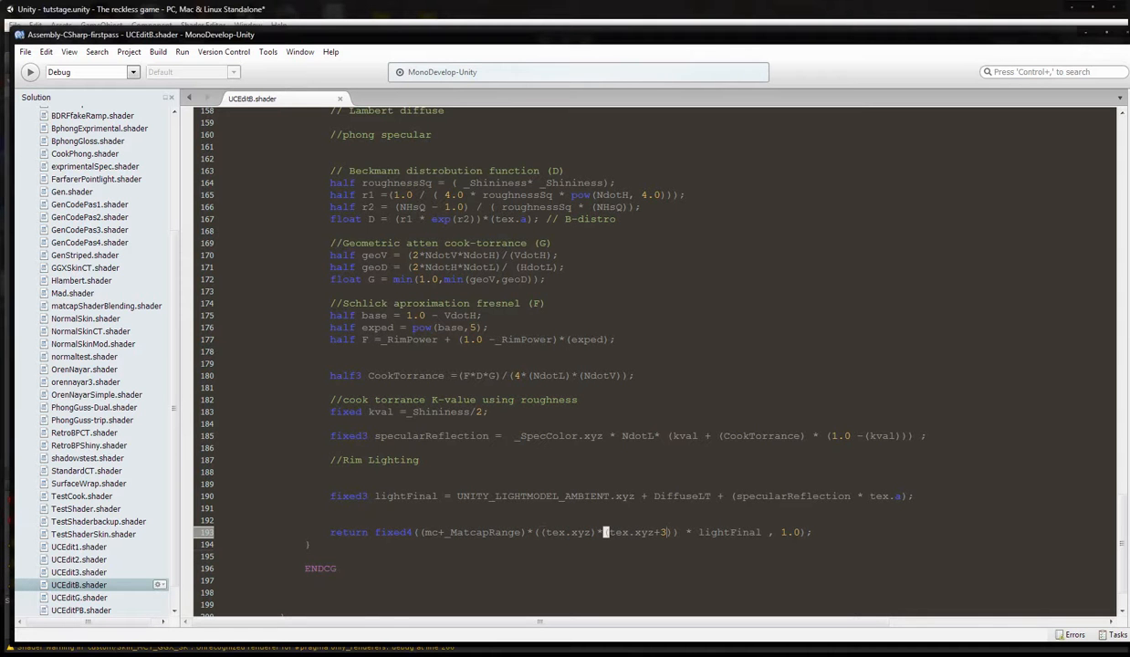
{"action": "left_click", "coordinate": [668, 531]}
{"action": "type", "text": ")"}
{"action": "key", "text": "BackSpace"}
{"action": "key", "text": "BackSpace"}
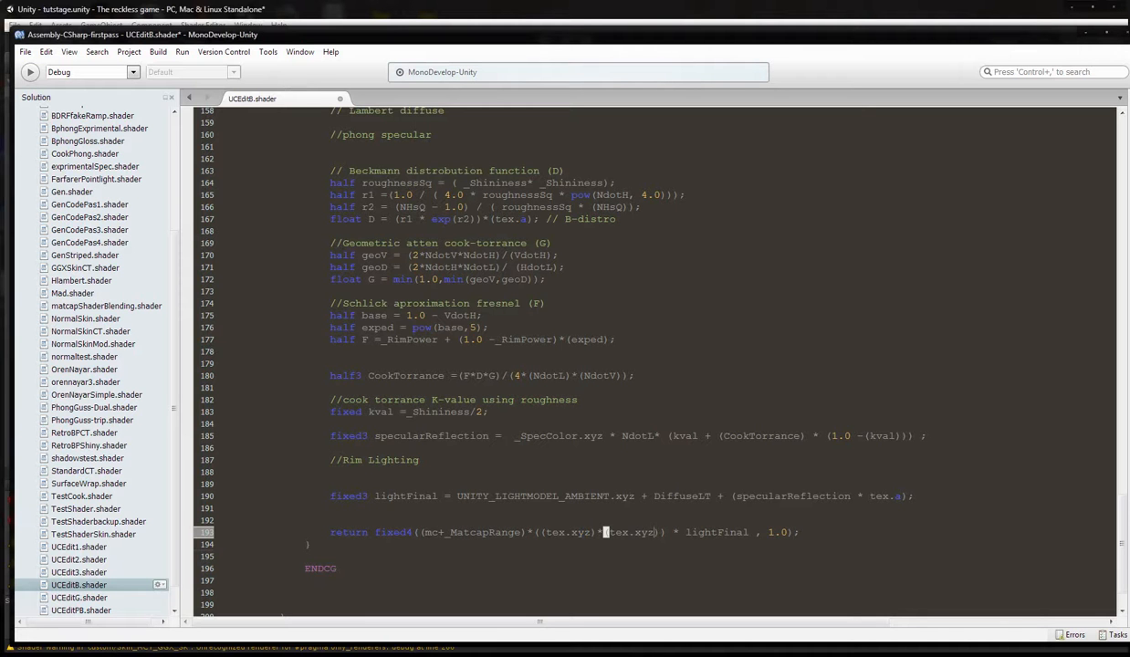
Save the shader, check the character's shading in Unity, and return to the code in MonoDevelop.
{"action": "left_click", "coordinate": [27, 52]}
{"action": "left_click", "coordinate": [49, 101]}
{"action": "key", "text": "alt+Tab"}
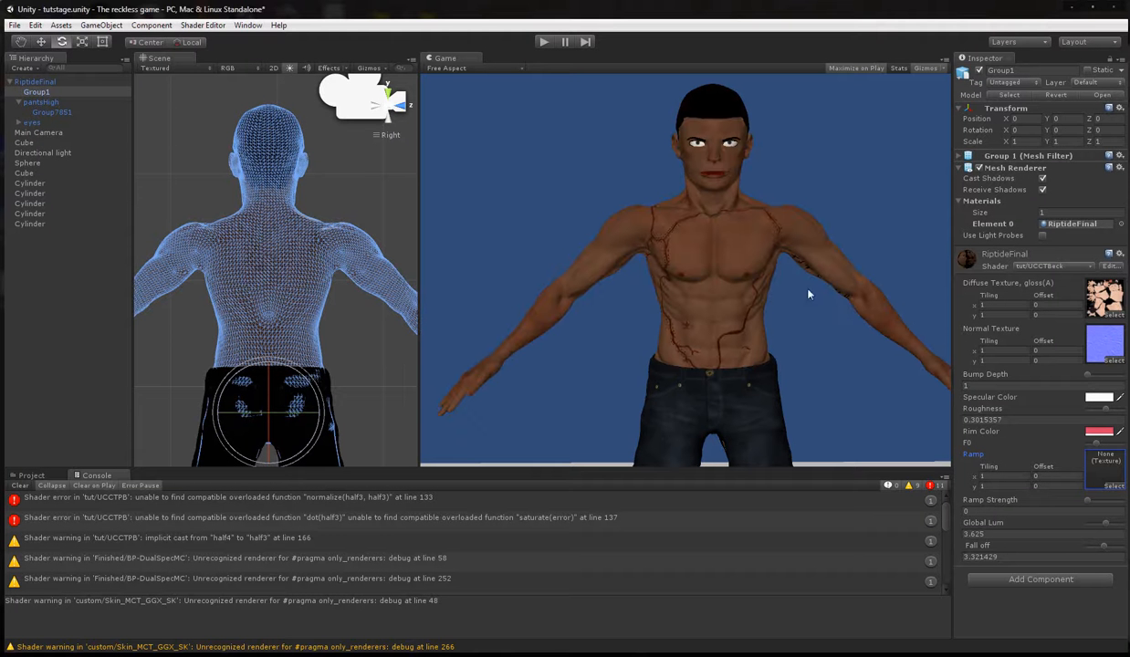
{"action": "key", "text": "alt+Tab"}
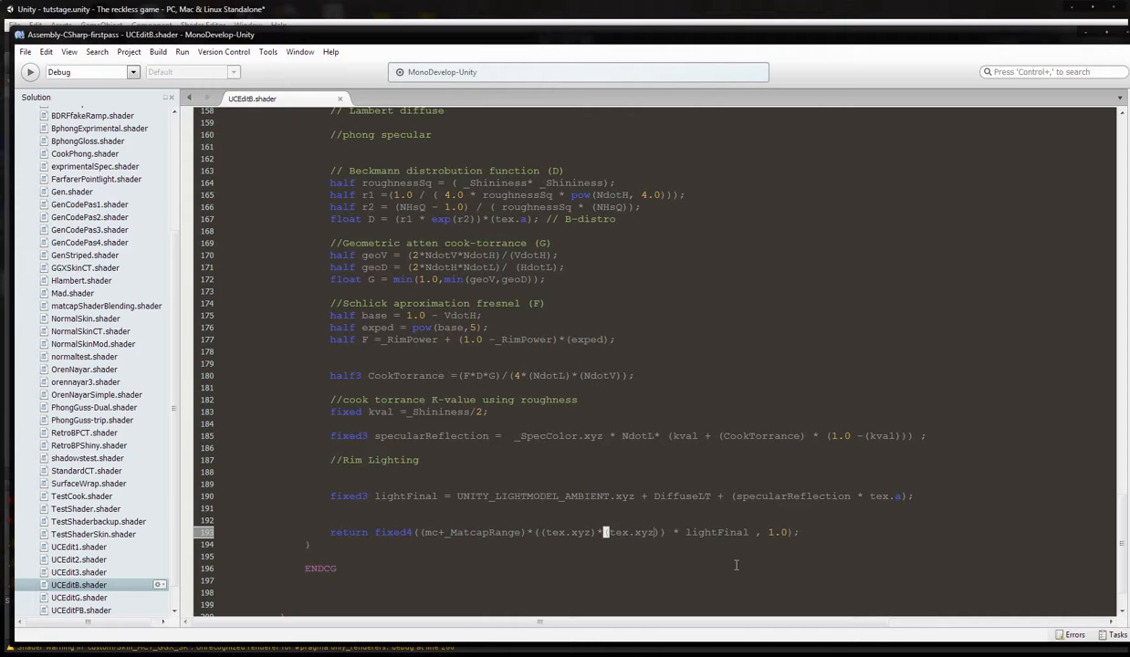
Restore the second texture factor to (tex.xyz+3), save the shader and switch to Unity.
{"action": "type", "text": "+3"}
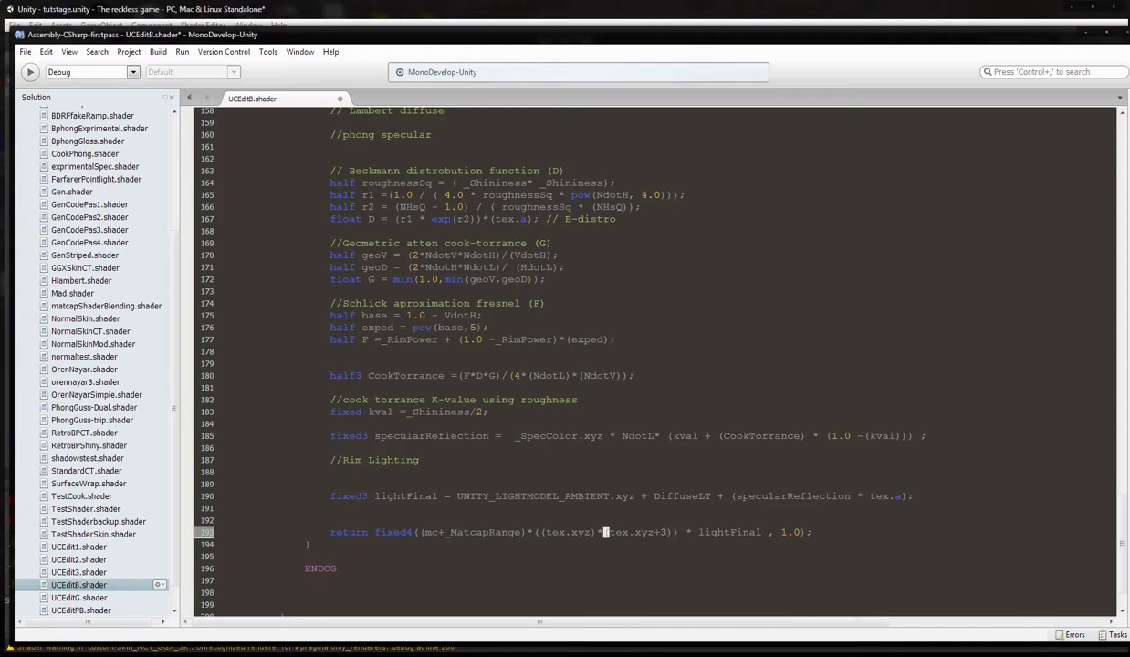
{"action": "left_click", "coordinate": [25, 51]}
{"action": "left_click", "coordinate": [47, 109]}
{"action": "left_click", "coordinate": [344, 10]}
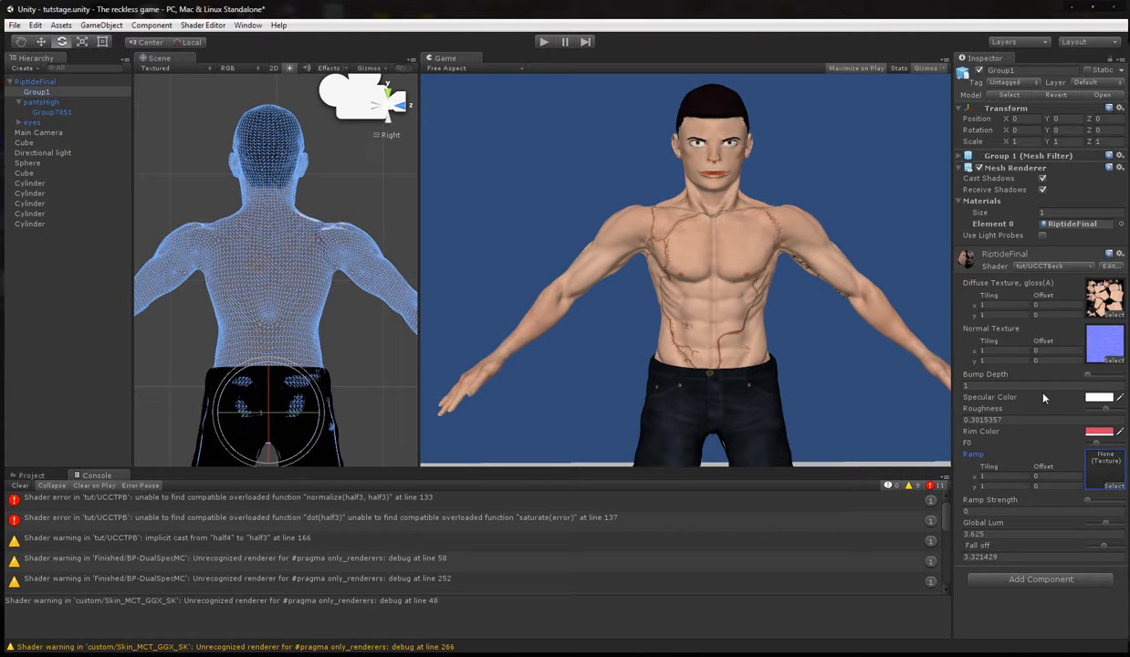
Try several matcap textures in the material's Ramp slot, including b1 and mat.
{"action": "left_click", "coordinate": [1114, 486]}
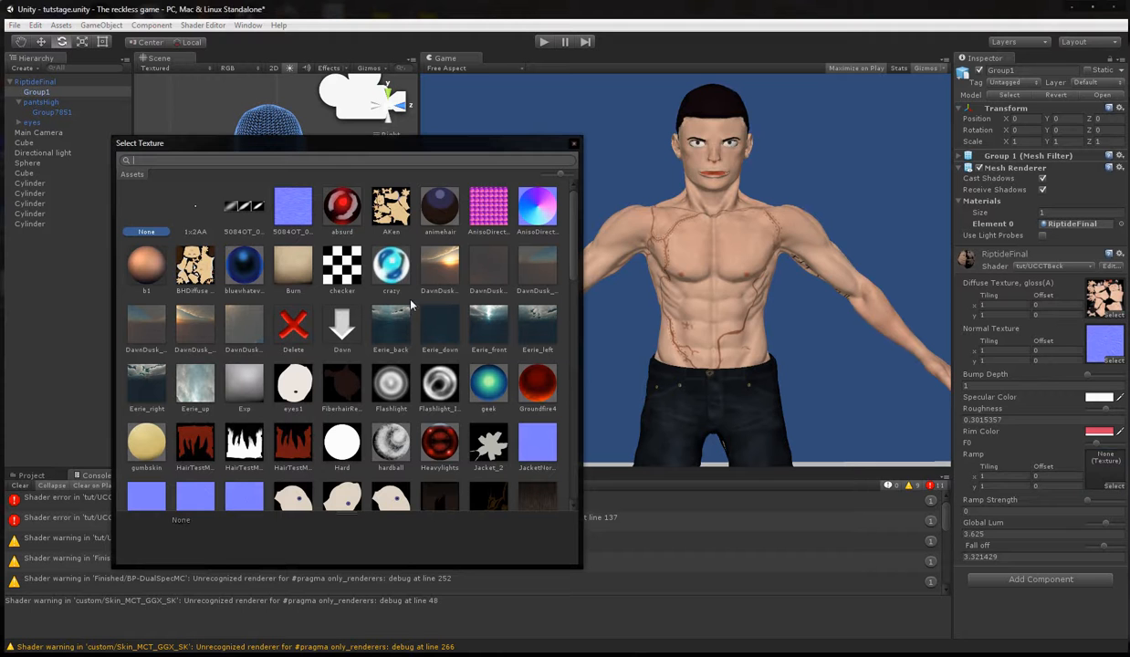
{"action": "left_click", "coordinate": [140, 281]}
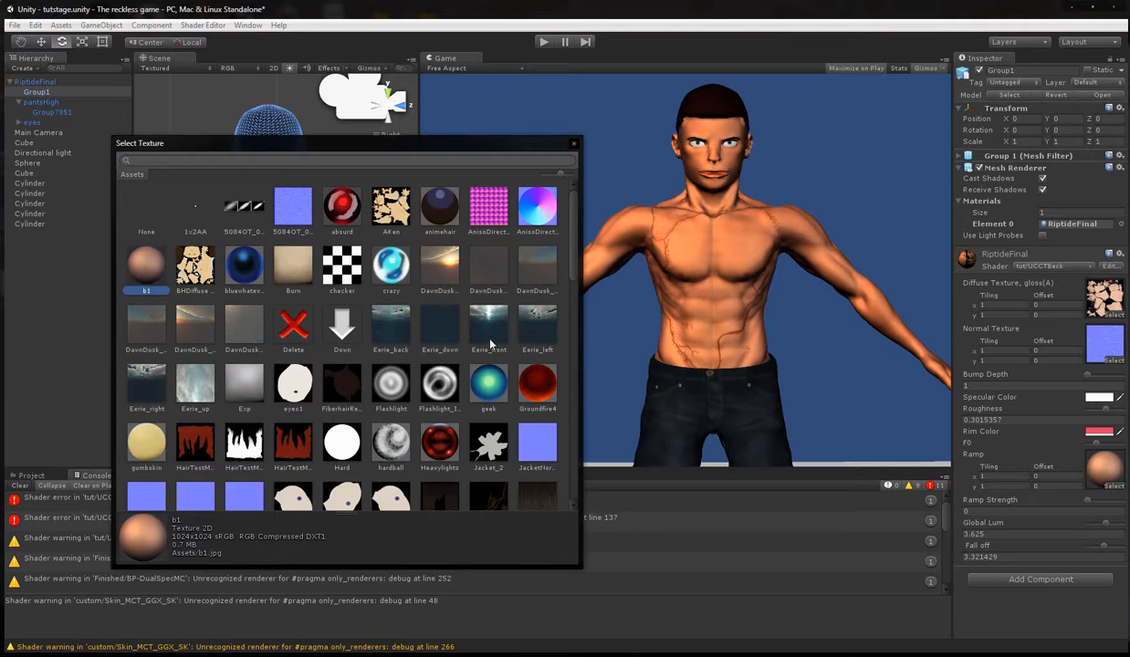
{"action": "left_click", "coordinate": [393, 376]}
{"action": "left_click", "coordinate": [291, 264]}
{"action": "scroll", "coordinate": [449, 281], "scroll_direction": "down", "scroll_amount": 2}
{"action": "scroll", "coordinate": [440, 269], "scroll_direction": "down", "scroll_amount": 1}
{"action": "scroll", "coordinate": [440, 268], "scroll_direction": "up", "scroll_amount": 4}
{"action": "scroll", "coordinate": [439, 269], "scroll_direction": "down", "scroll_amount": 4}
{"action": "scroll", "coordinate": [451, 283], "scroll_direction": "down", "scroll_amount": 3}
{"action": "scroll", "coordinate": [456, 288], "scroll_direction": "down", "scroll_amount": 1}
{"action": "left_click", "coordinate": [334, 349]}
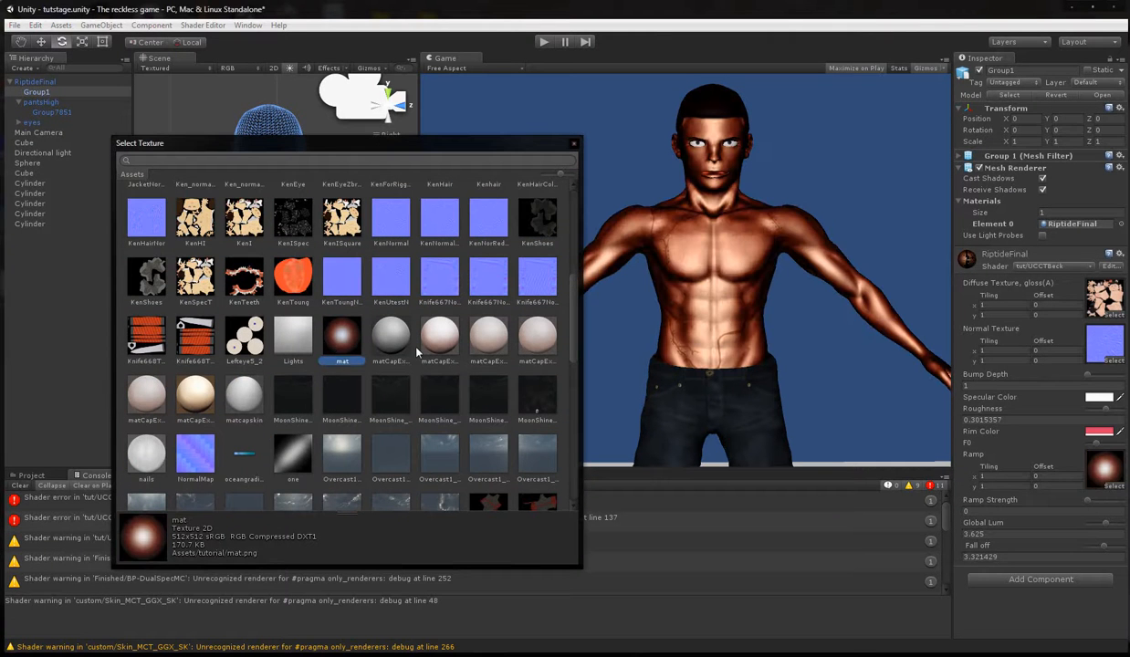
Set the material's Ramp Strength to about 0.21.
{"action": "mouse_move", "coordinate": [1093, 505]}
{"action": "left_mouse_down"}
{"action": "mouse_move", "coordinate": [1043, 497]}
{"action": "mouse_move", "coordinate": [1012, 534]}
{"action": "left_mouse_up"}
{"action": "left_click_drag", "start_coordinate": [1088, 501], "coordinate": [1095, 504]}
Try roughtex, skinUnity2 and SSMatcap, among other textures, in the material's Ramp slot.
{"action": "left_click", "coordinate": [1086, 471]}
{"action": "scroll", "coordinate": [375, 401], "scroll_direction": "down", "scroll_amount": 3}
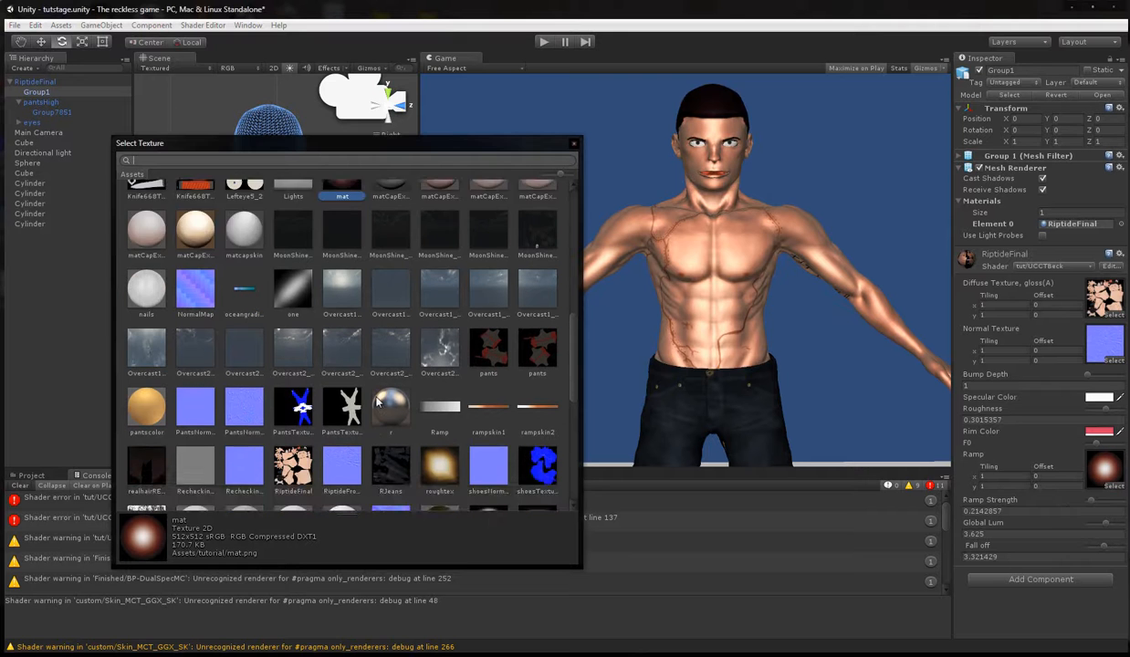
{"action": "left_click", "coordinate": [441, 394]}
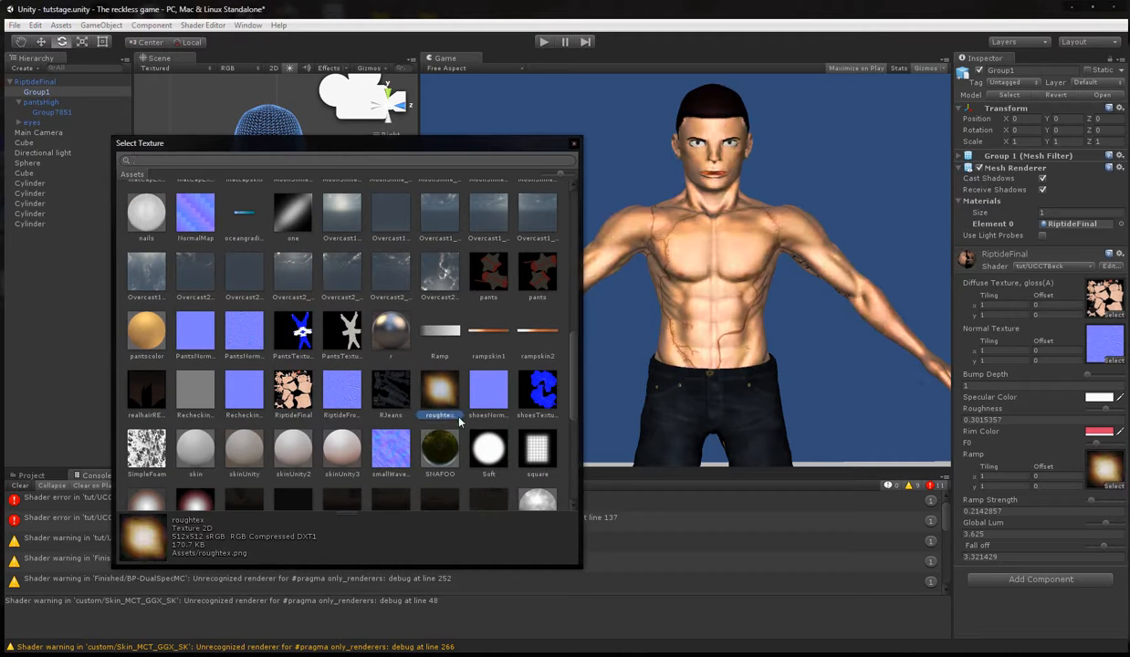
{"action": "left_click", "coordinate": [329, 437]}
{"action": "left_click", "coordinate": [292, 449]}
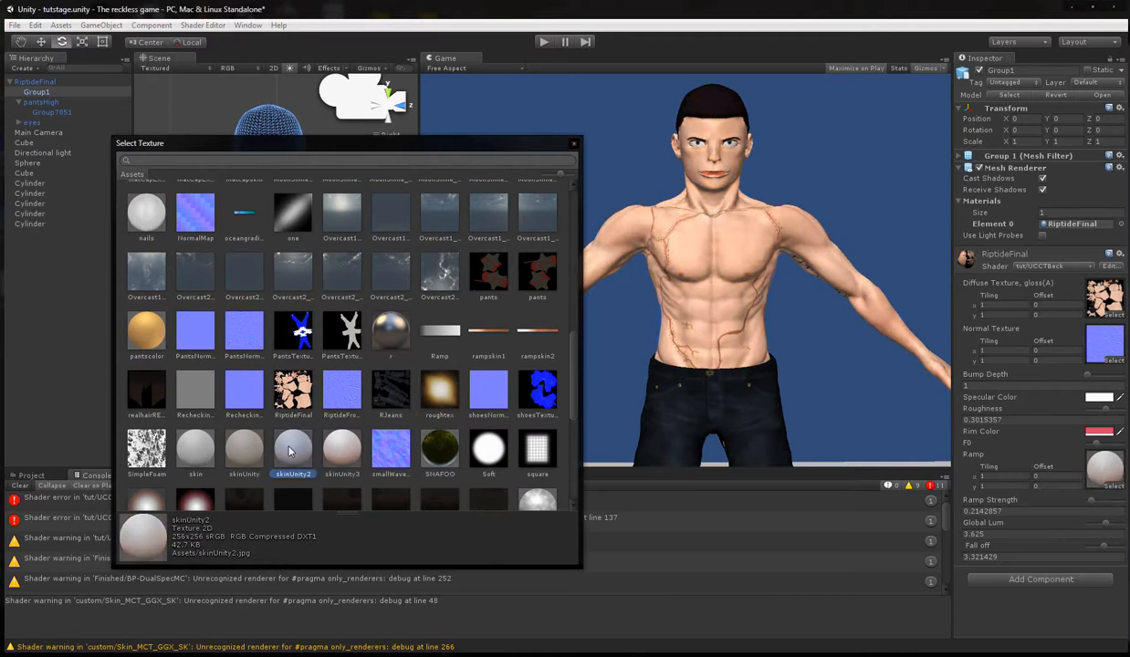
{"action": "left_click", "coordinate": [239, 447]}
{"action": "left_click", "coordinate": [199, 451]}
{"action": "scroll", "coordinate": [199, 443], "scroll_direction": "down", "scroll_amount": 1}
{"action": "left_click", "coordinate": [193, 433]}
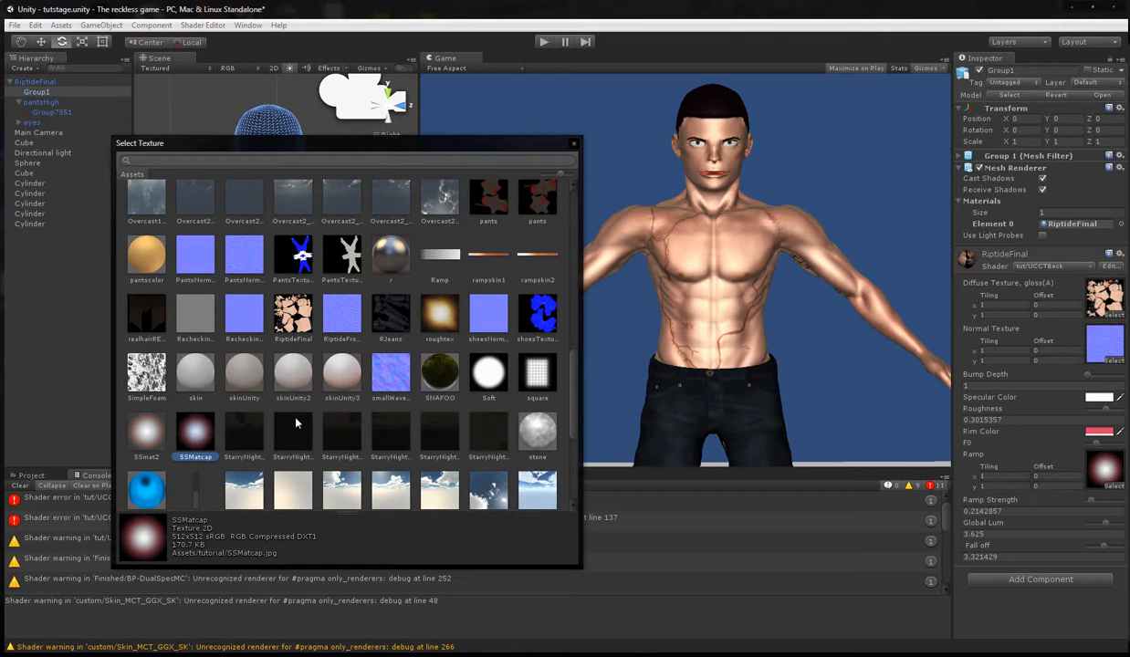
Try the matCapExp3 and matCapExp5 textures in the material's Ramp slot.
{"action": "scroll", "coordinate": [333, 418], "scroll_direction": "up", "scroll_amount": 1}
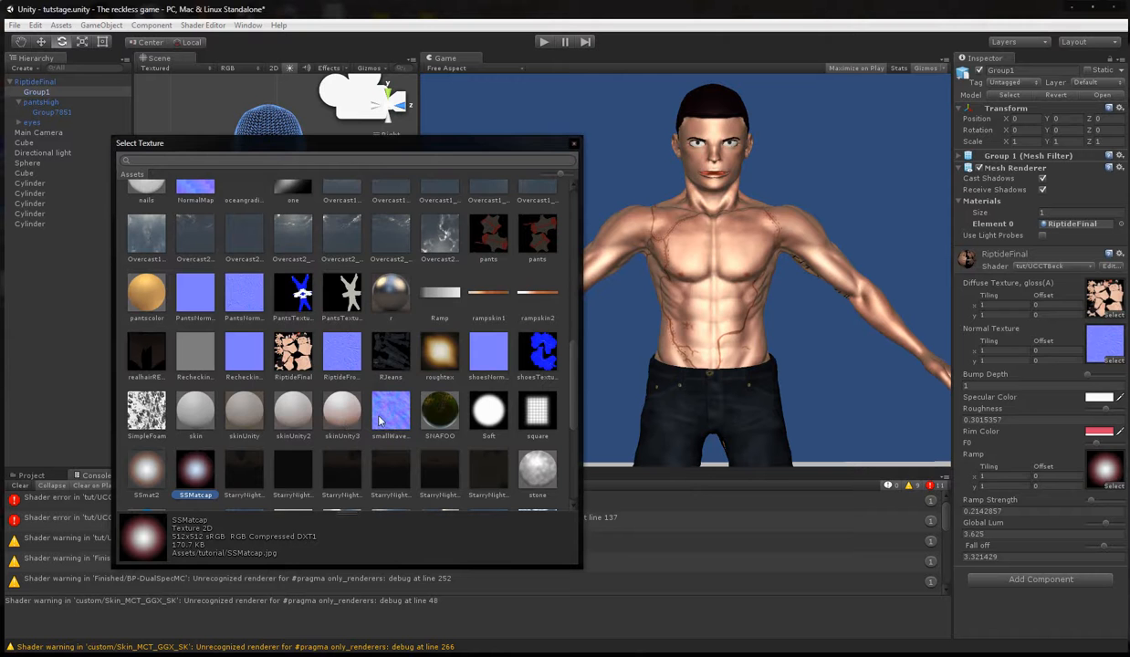
{"action": "left_click", "coordinate": [340, 406]}
{"action": "scroll", "coordinate": [403, 402], "scroll_direction": "up", "scroll_amount": 3}
{"action": "scroll", "coordinate": [418, 415], "scroll_direction": "up", "scroll_amount": 3}
{"action": "left_click", "coordinate": [422, 395]}
{"action": "scroll", "coordinate": [423, 395], "scroll_direction": "up", "scroll_amount": 2}
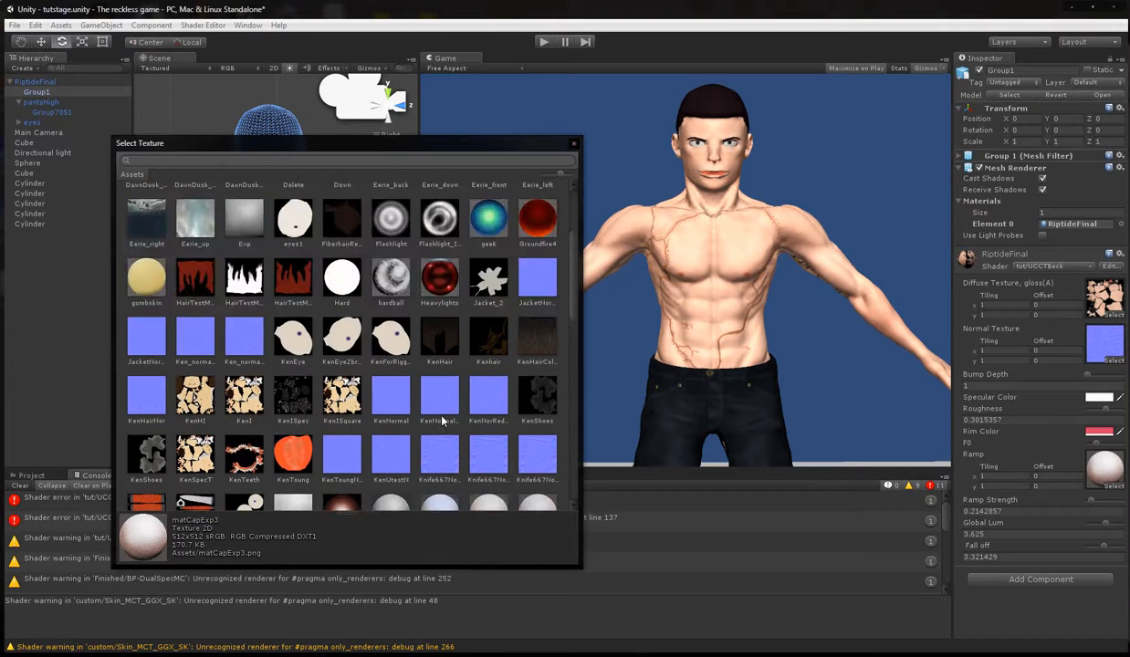
{"action": "scroll", "coordinate": [445, 422], "scroll_direction": "up", "scroll_amount": 3}
{"action": "scroll", "coordinate": [438, 415], "scroll_direction": "down", "scroll_amount": 10}
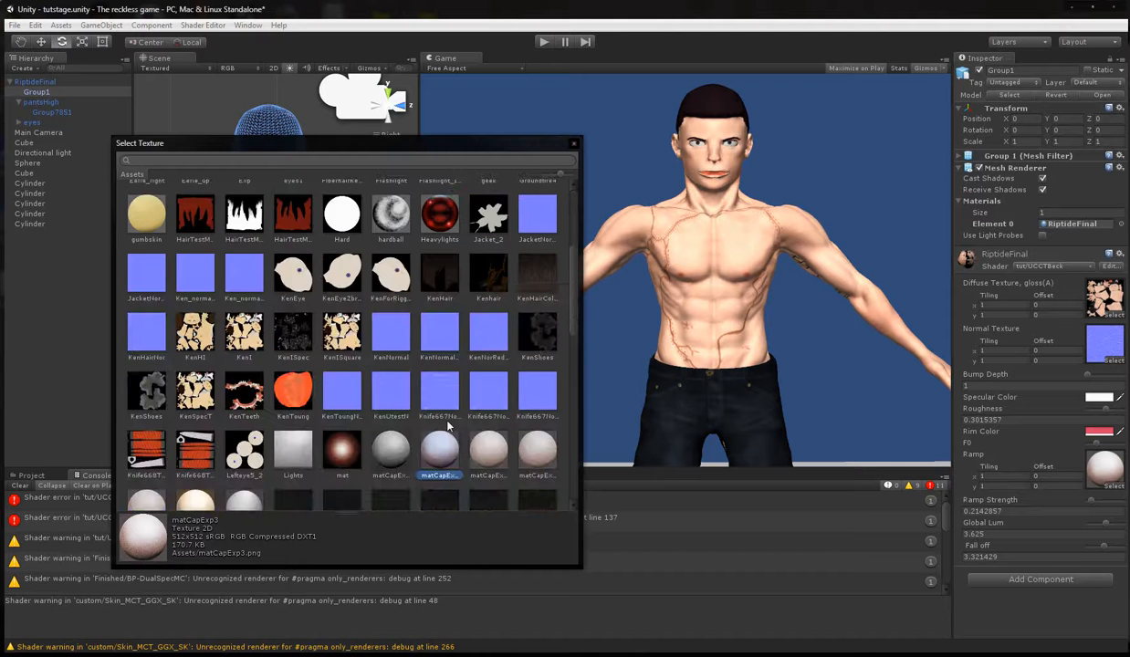
{"action": "left_click", "coordinate": [139, 314]}
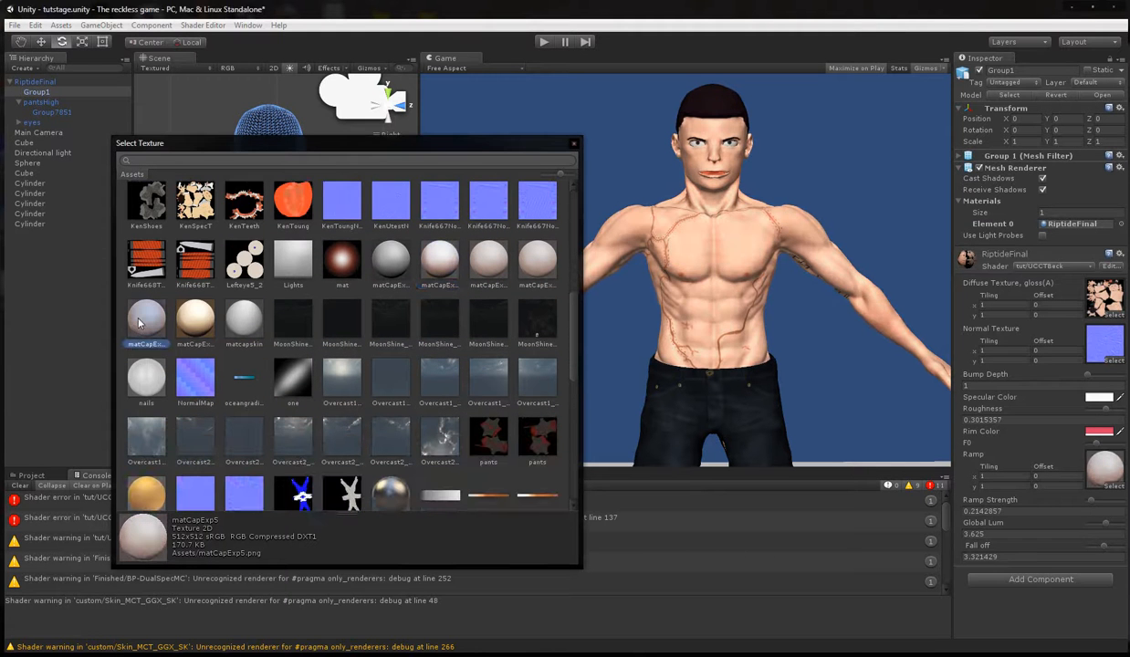
Browse the texture list and assign skinUnity3 as the material's Ramp texture.
{"action": "scroll", "coordinate": [369, 348], "scroll_direction": "down", "scroll_amount": 1}
{"action": "scroll", "coordinate": [365, 342], "scroll_direction": "down", "scroll_amount": 8}
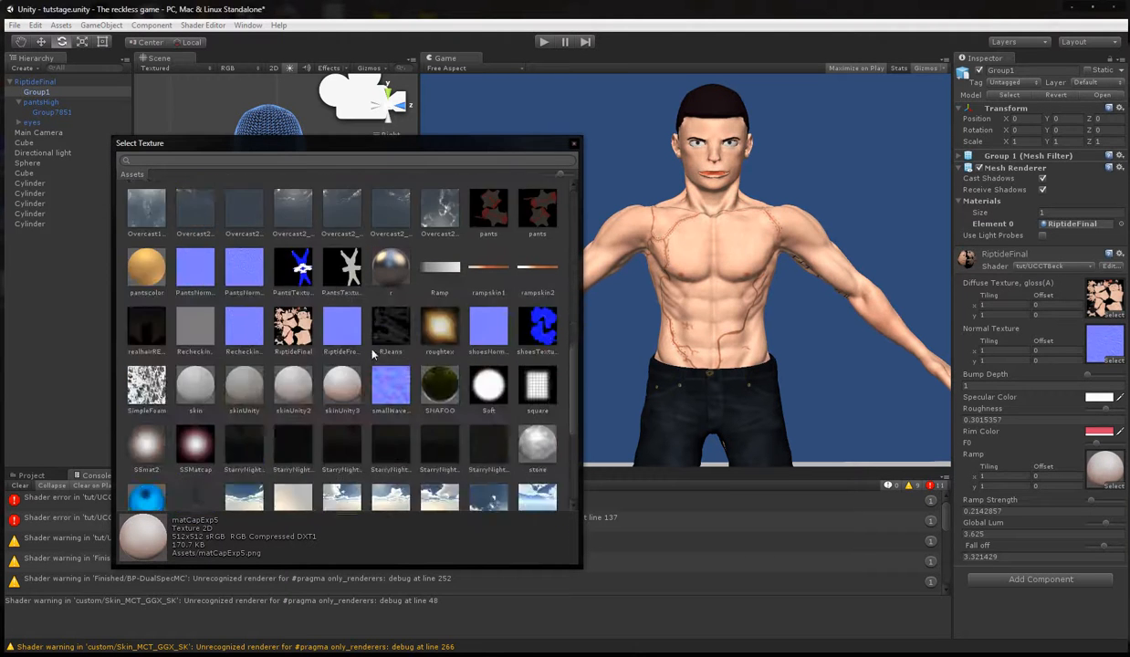
{"action": "scroll", "coordinate": [357, 330], "scroll_direction": "up", "scroll_amount": 5}
{"action": "scroll", "coordinate": [356, 328], "scroll_direction": "up", "scroll_amount": 6}
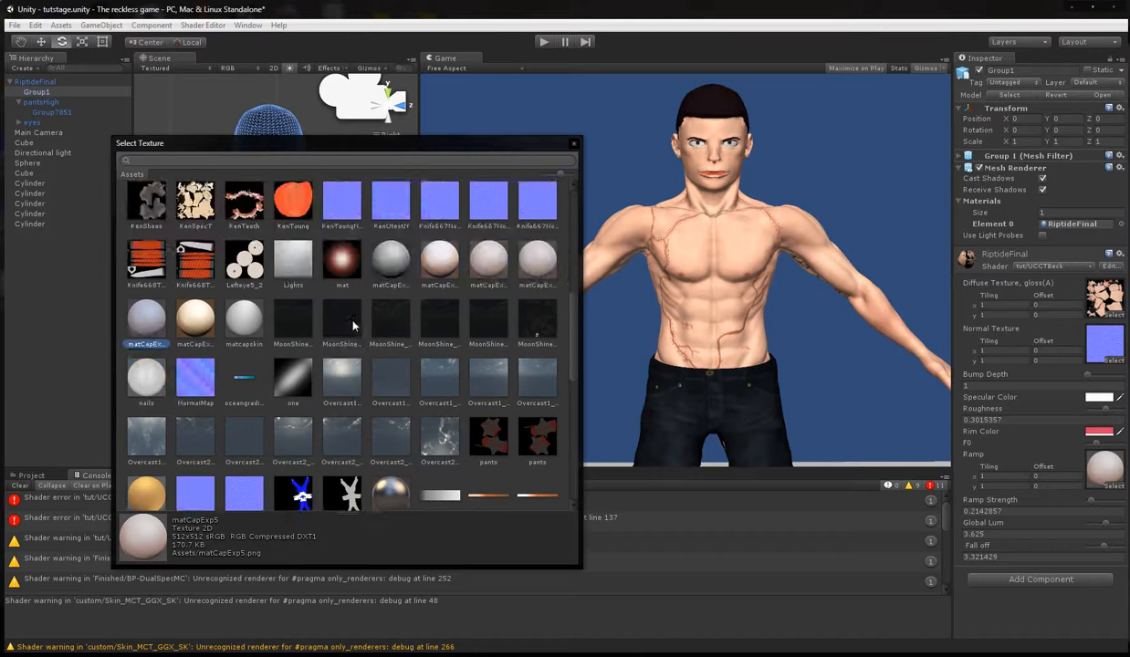
{"action": "scroll", "coordinate": [357, 333], "scroll_direction": "down", "scroll_amount": 5}
{"action": "scroll", "coordinate": [356, 332], "scroll_direction": "down", "scroll_amount": 2}
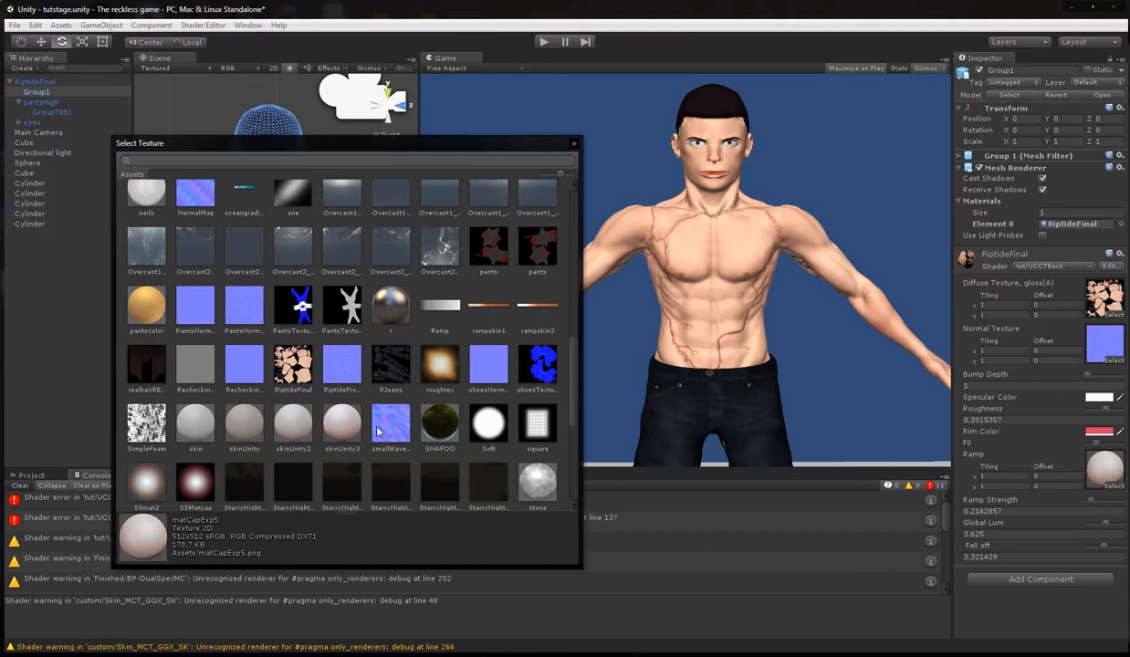
{"action": "left_click", "coordinate": [343, 425]}
{"action": "scroll", "coordinate": [345, 425], "scroll_direction": "up", "scroll_amount": 2}
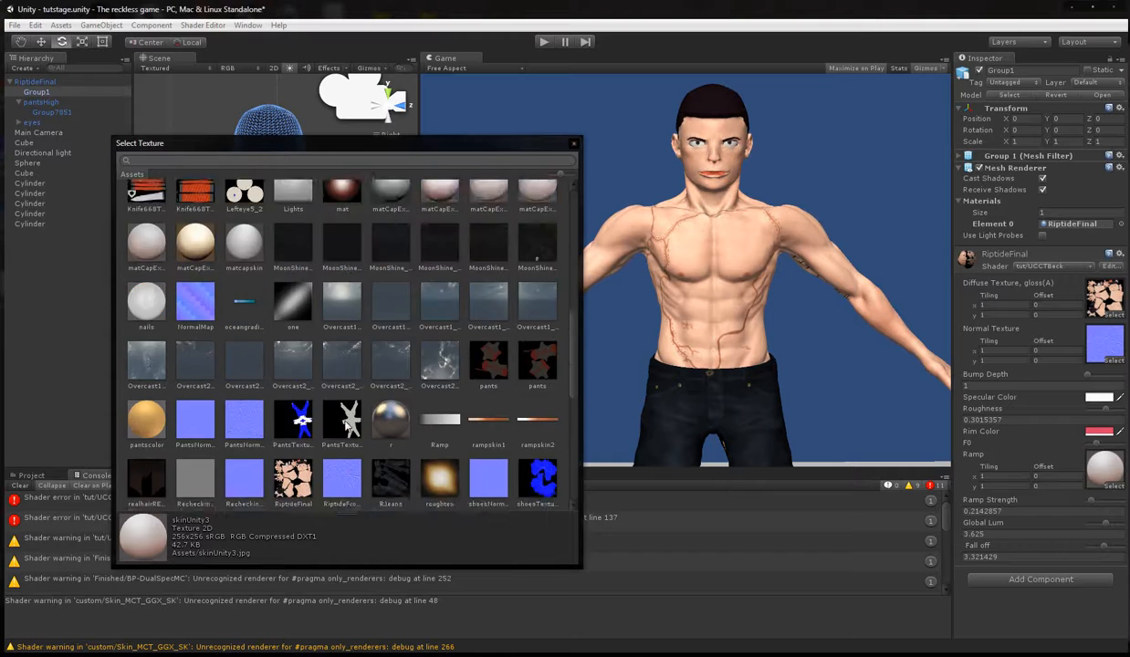
Assign a different pale skin matcap as the material's Ramp texture and lower Ramp Strength to 0.
{"action": "scroll", "coordinate": [345, 419], "scroll_direction": "up", "scroll_amount": 3}
{"action": "left_click", "coordinate": [151, 397]}
{"action": "left_click", "coordinate": [553, 137]}
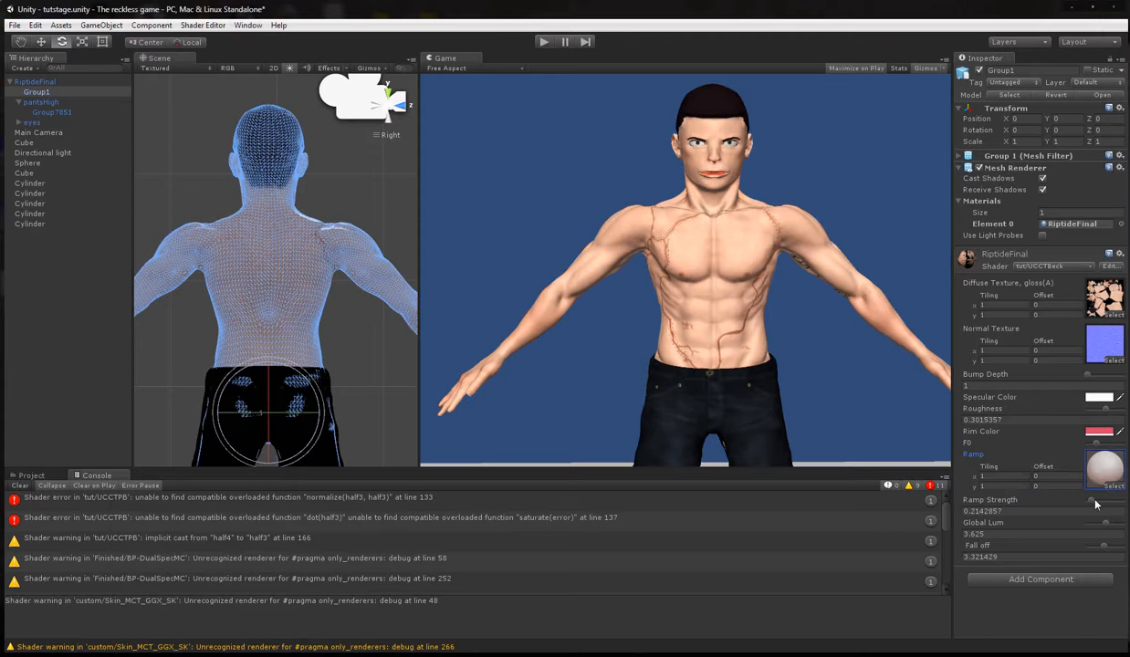
{"action": "mouse_move", "coordinate": [1090, 500]}
{"action": "left_mouse_down"}
{"action": "mouse_move", "coordinate": [1117, 504]}
{"action": "mouse_move", "coordinate": [1086, 504]}
{"action": "left_mouse_up"}
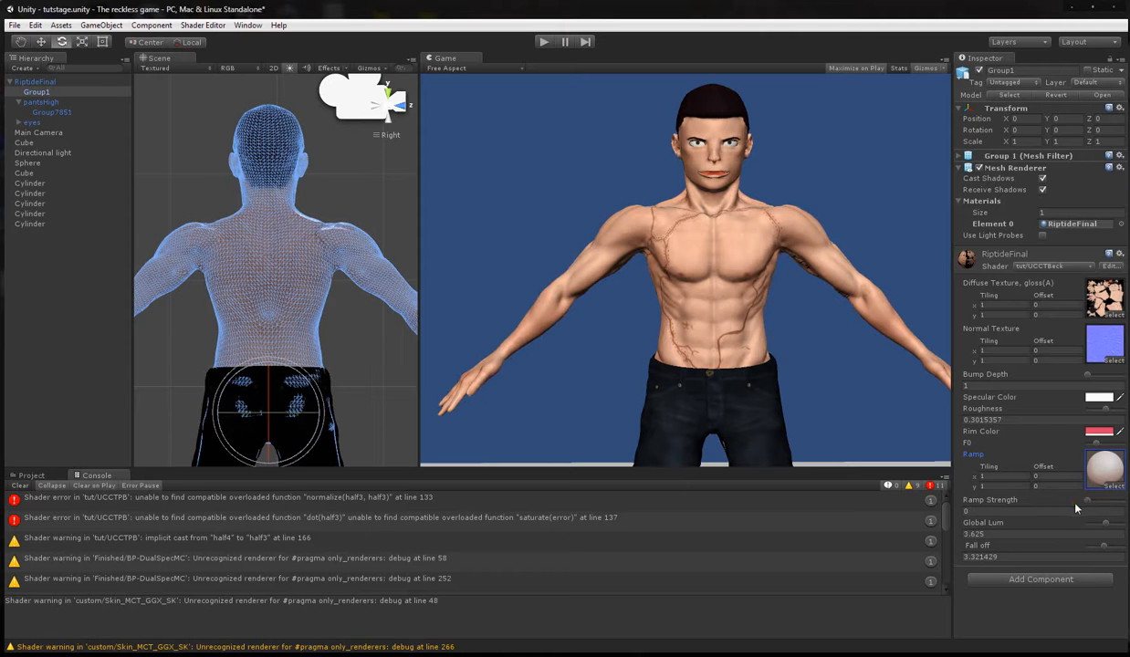
Switch to UCEditB.shader in MonoDevelop and set the upper limit of the _MatcapRange Ramp Strength range to 1.0.
{"action": "key", "text": "alt+Tab"}
{"action": "scroll", "coordinate": [577, 236], "scroll_direction": "up", "scroll_amount": 20}
{"action": "scroll", "coordinate": [707, 514], "scroll_direction": "up", "scroll_amount": 20}
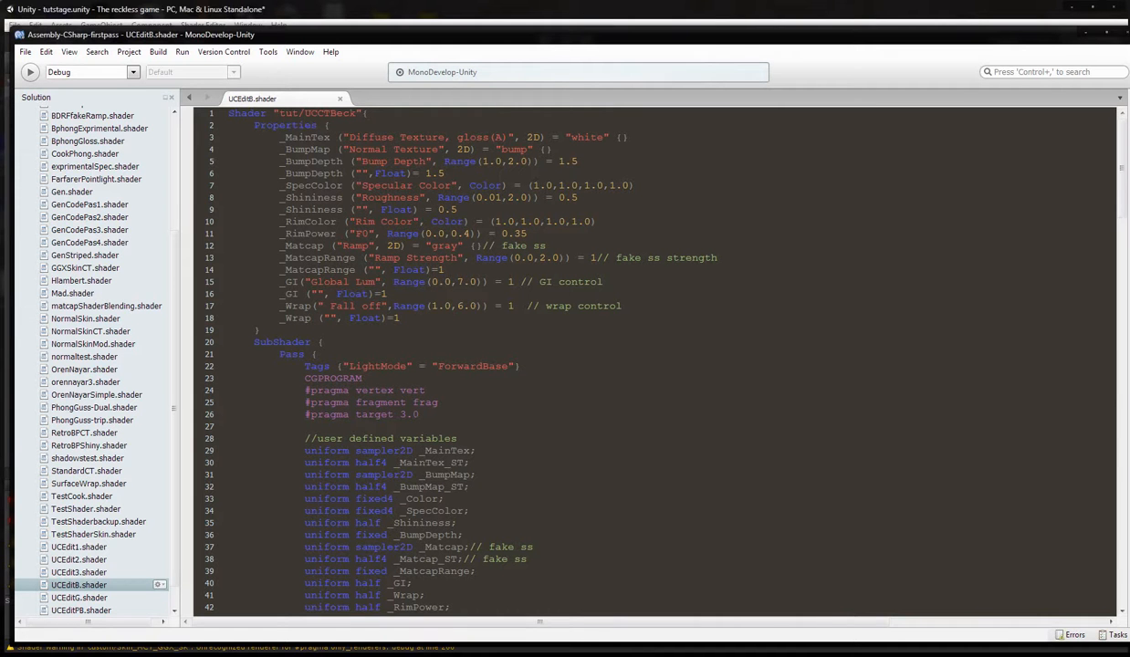
{"action": "left_click", "coordinate": [542, 258]}
{"action": "key", "text": "BackSpace"}
{"action": "type", "text": "1"}
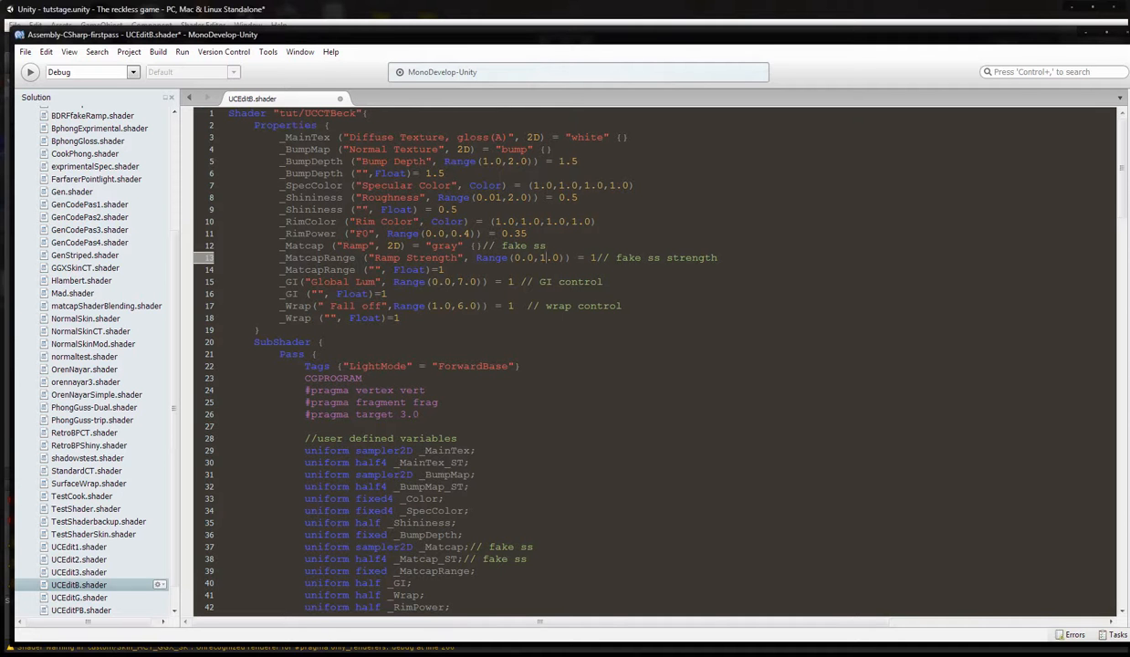
Set the default value of the ranged _MatcapRange property to 0.5 and save the shader.
{"action": "left_click", "coordinate": [595, 257]}
{"action": "key", "text": "BackSpace"}
{"action": "type", "text": "0.5"}
{"action": "left_click", "coordinate": [26, 53]}
{"action": "left_click", "coordinate": [44, 98]}
Return to Unity and test the material's Ramp Strength adjustment, ending at 0.
{"action": "left_click", "coordinate": [340, 11]}
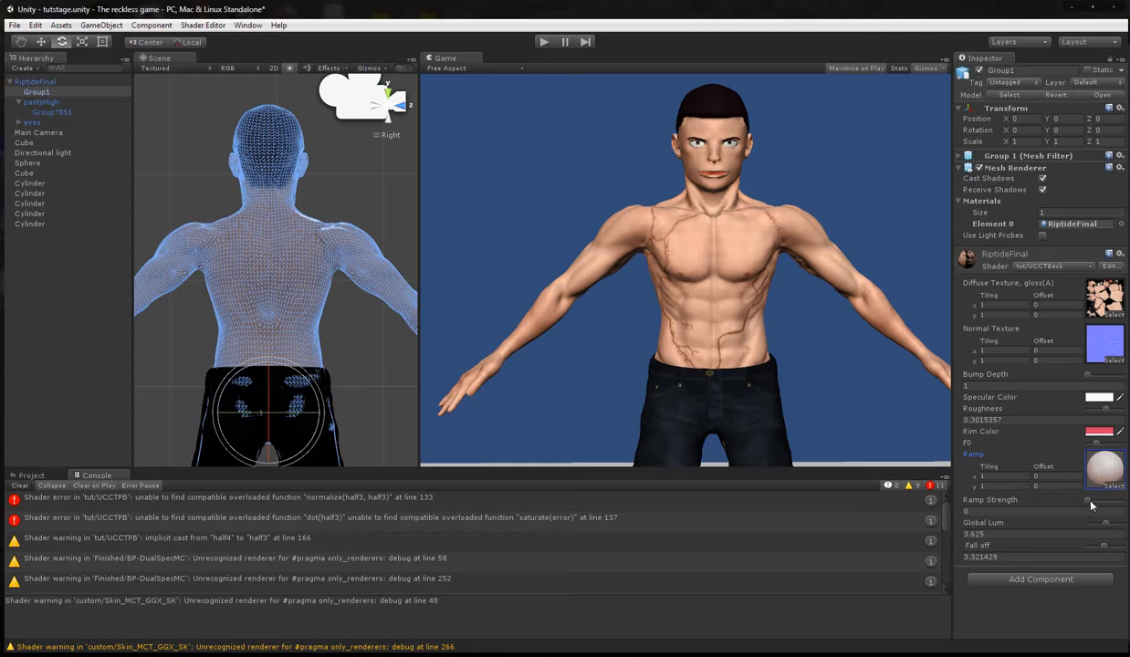
{"action": "mouse_move", "coordinate": [1088, 500]}
{"action": "left_mouse_down"}
{"action": "mouse_move", "coordinate": [1124, 502]}
{"action": "mouse_move", "coordinate": [1068, 504]}
{"action": "left_mouse_up"}
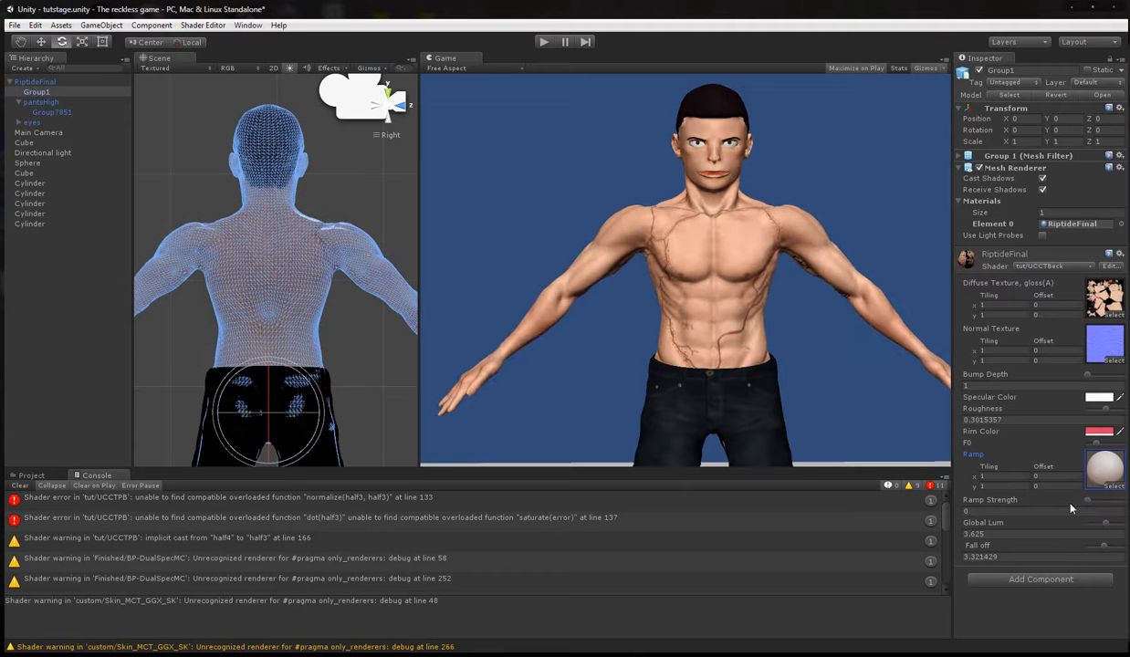